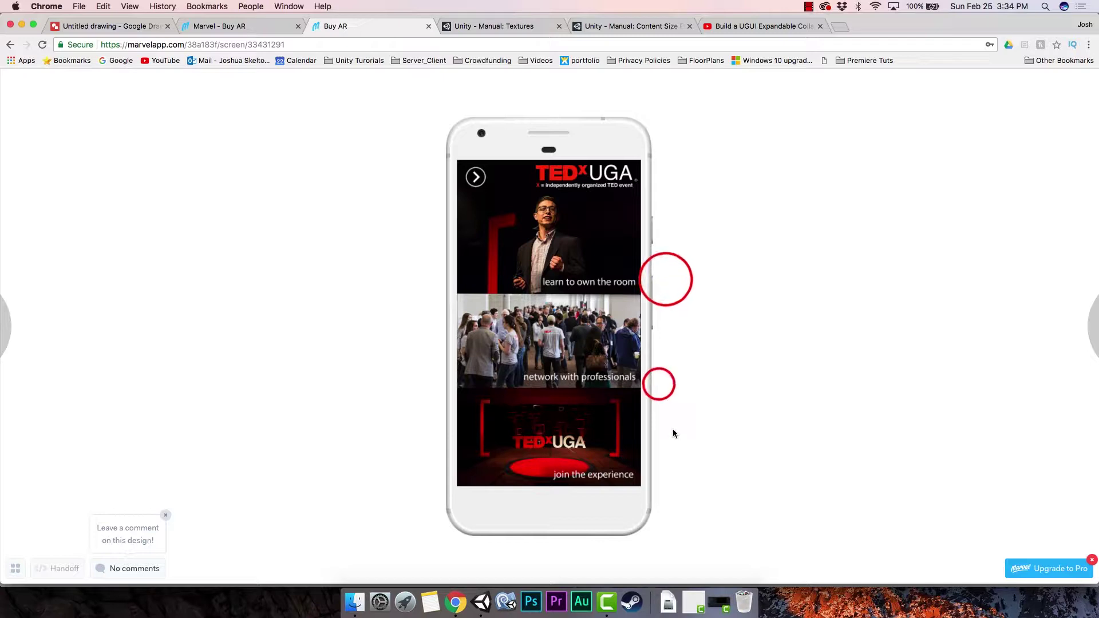
- Switch from the Chrome mockup to Unity and add a UI Text element under Main_Panel
left_click(662, 365)
left_click(673, 298)
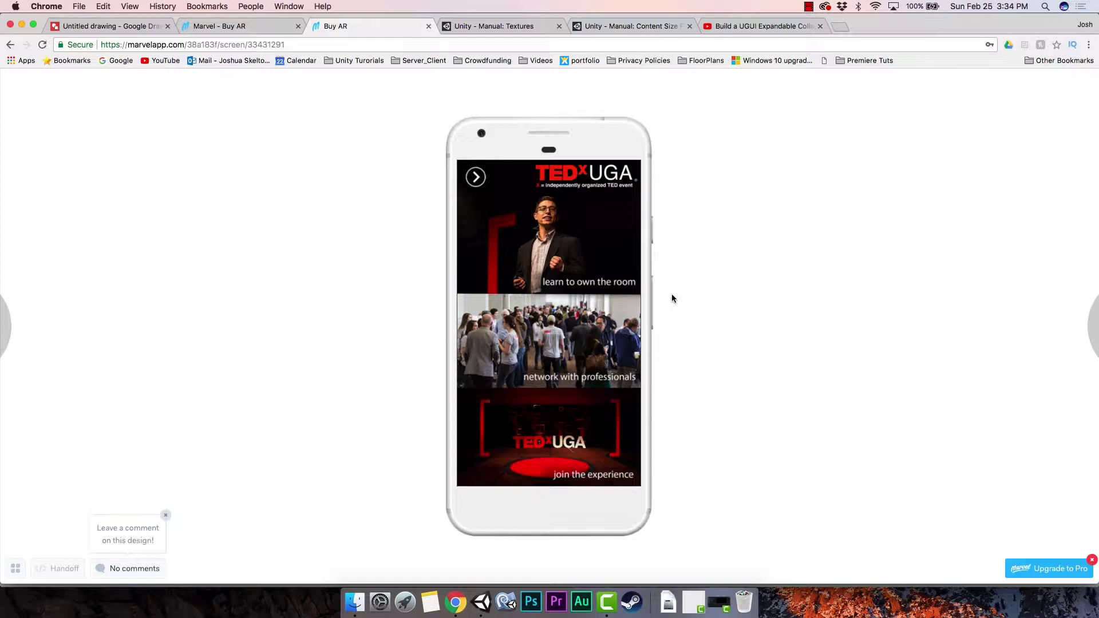
left_click(482, 602)
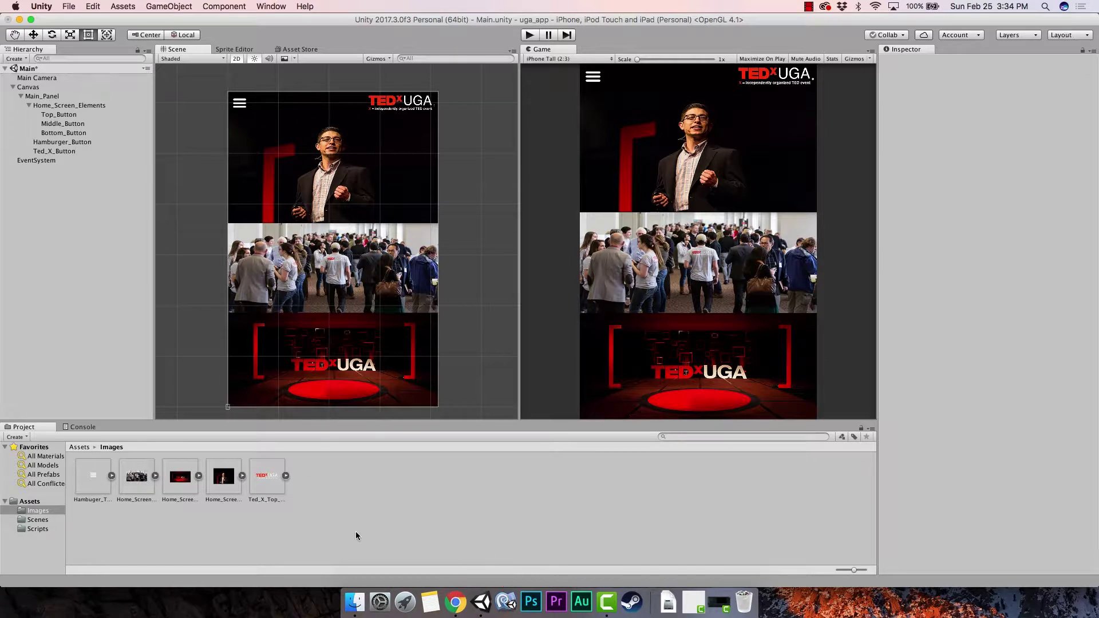
left_click(52, 97)
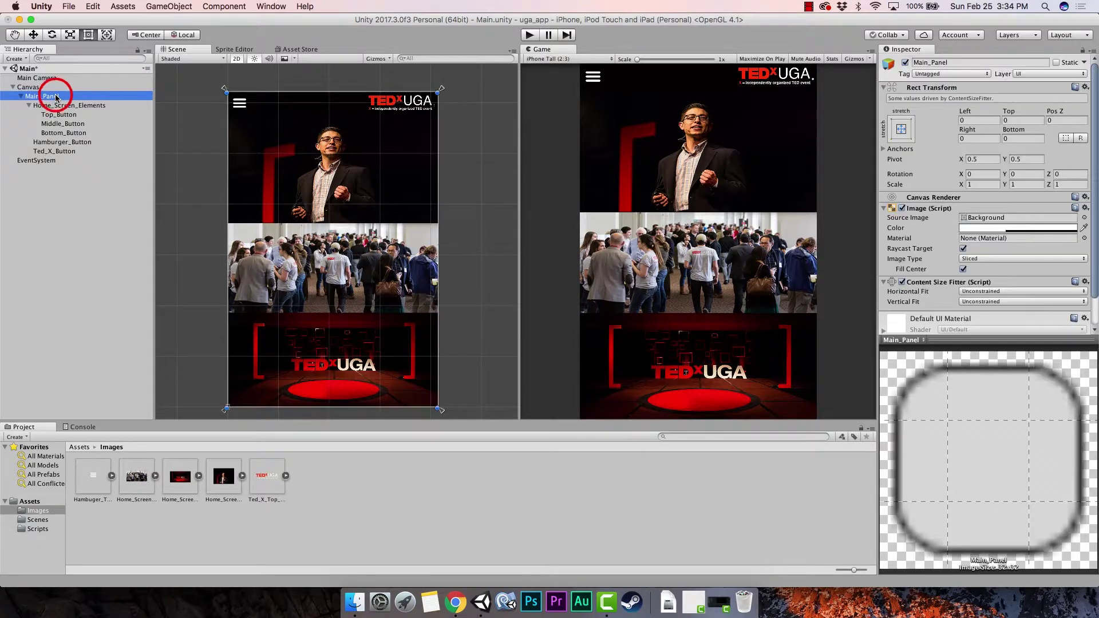
right_click(54, 95)
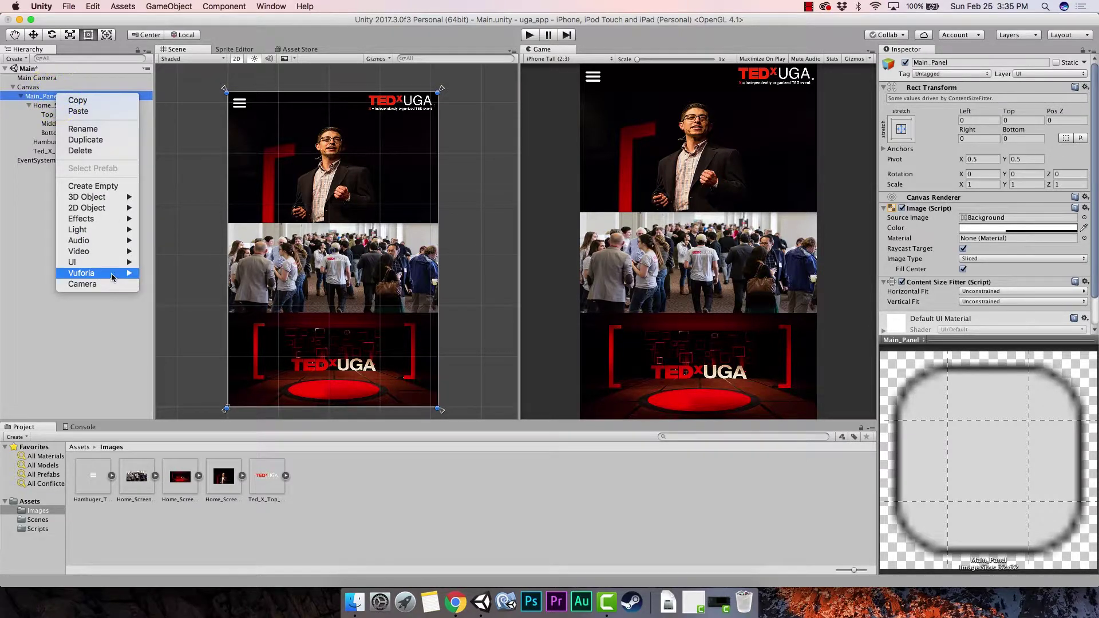
mouse_move(109, 264)
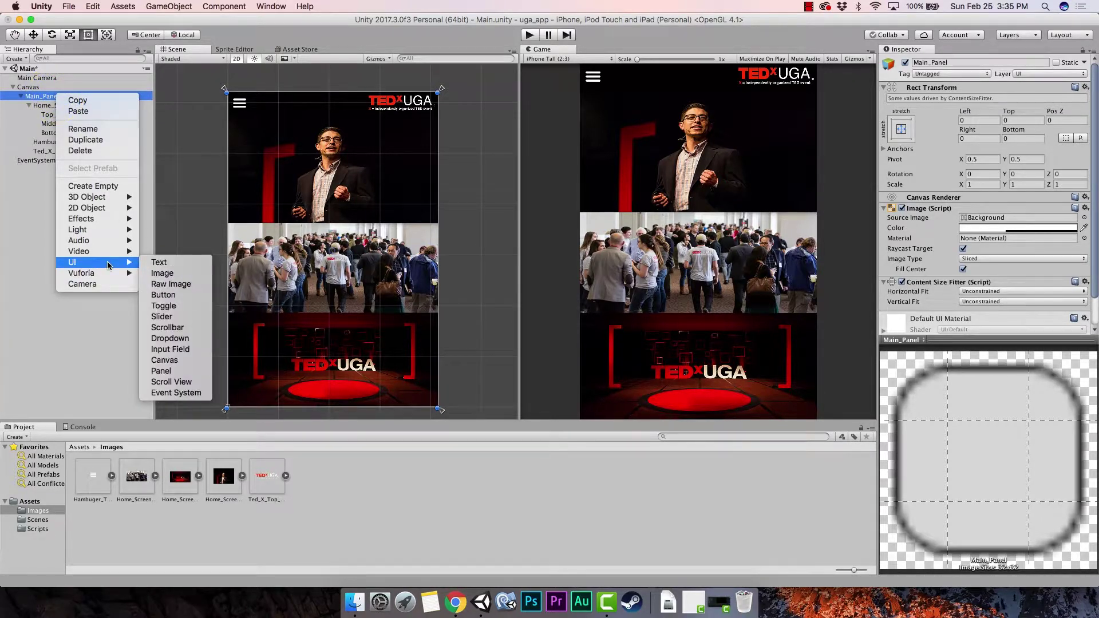
left_click(159, 263)
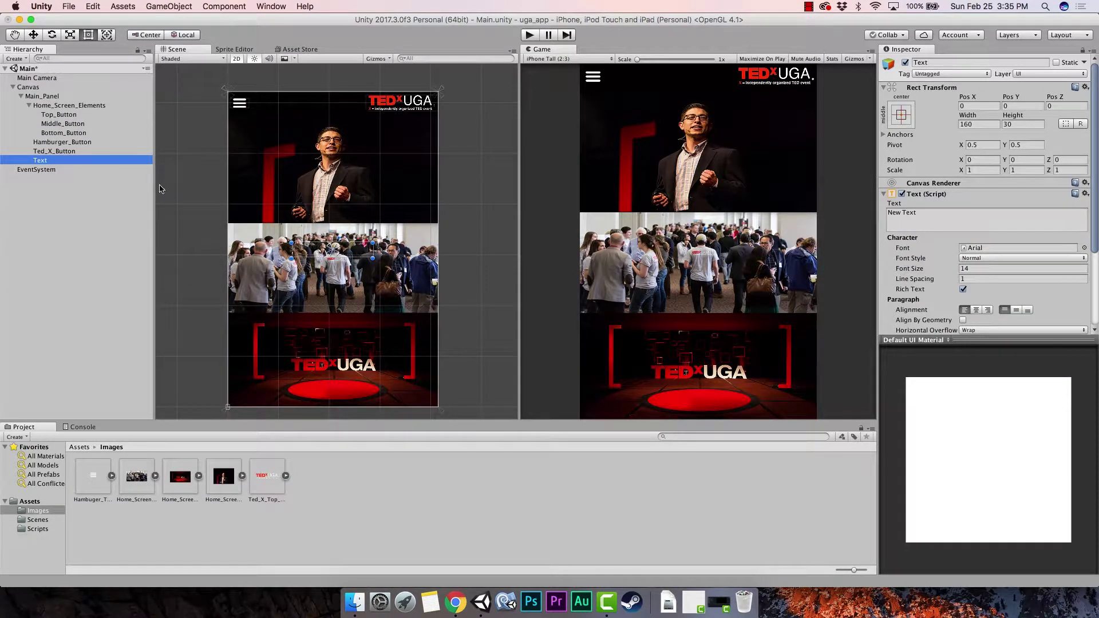
- Duplicate the new text element twice so Main_Panel has one caption for each home screen image
right_click(60, 160)
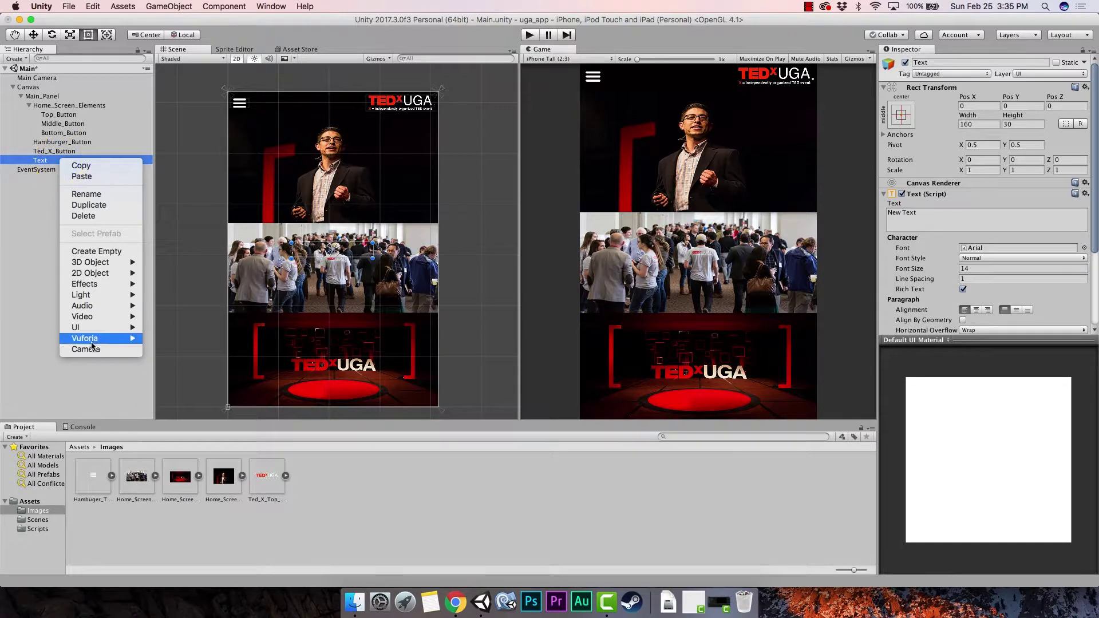
left_click(99, 207)
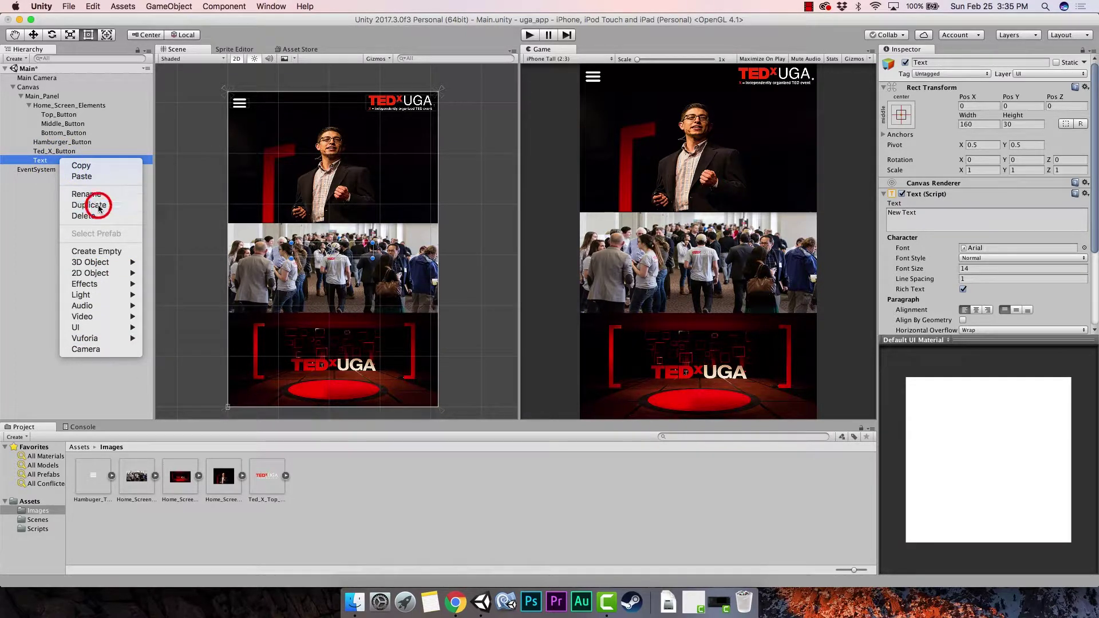
right_click(60, 170)
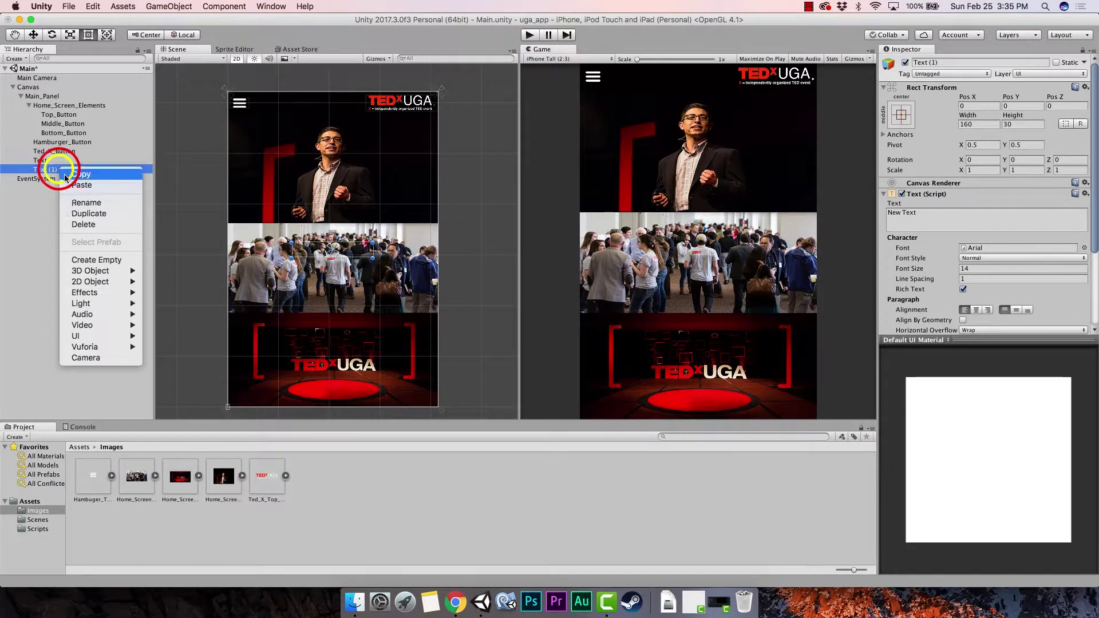
left_click(95, 214)
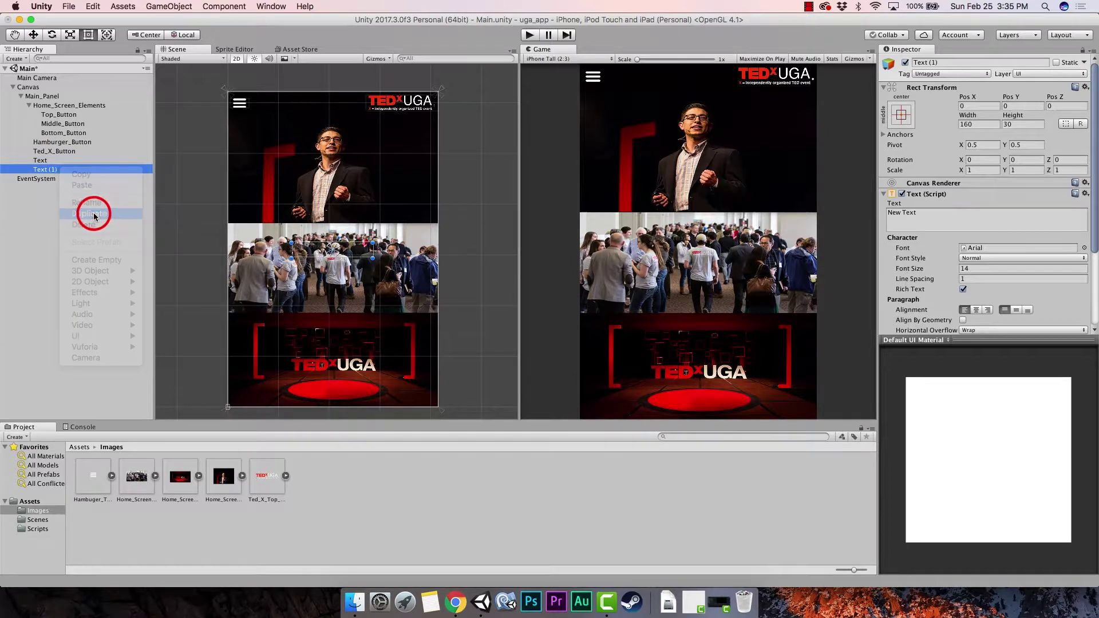
left_click(53, 169)
left_click(64, 179)
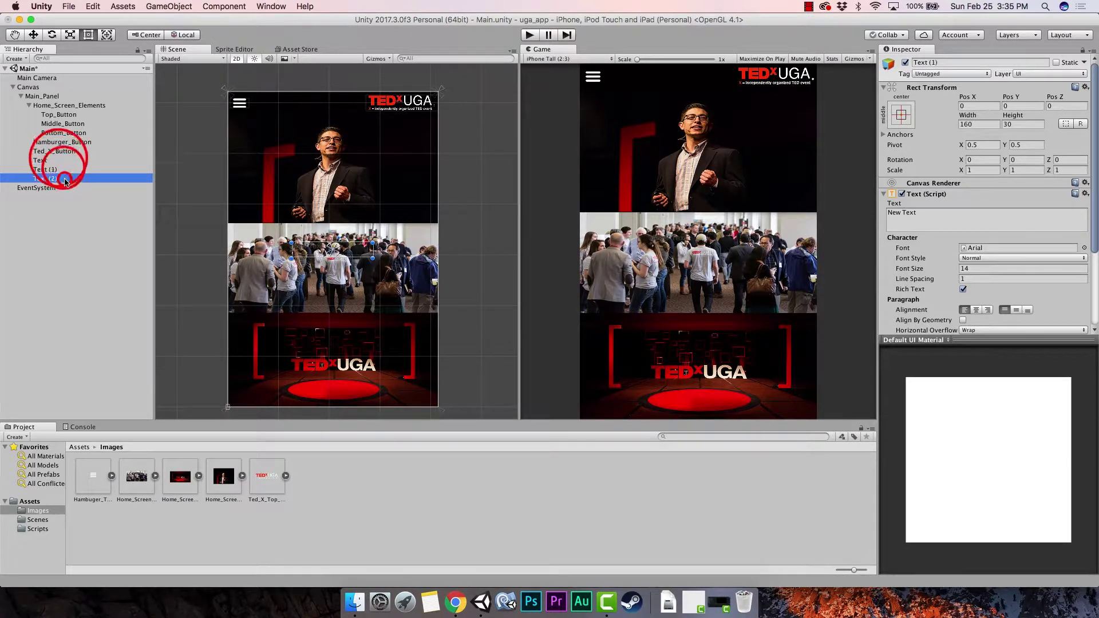
left_click(310, 250)
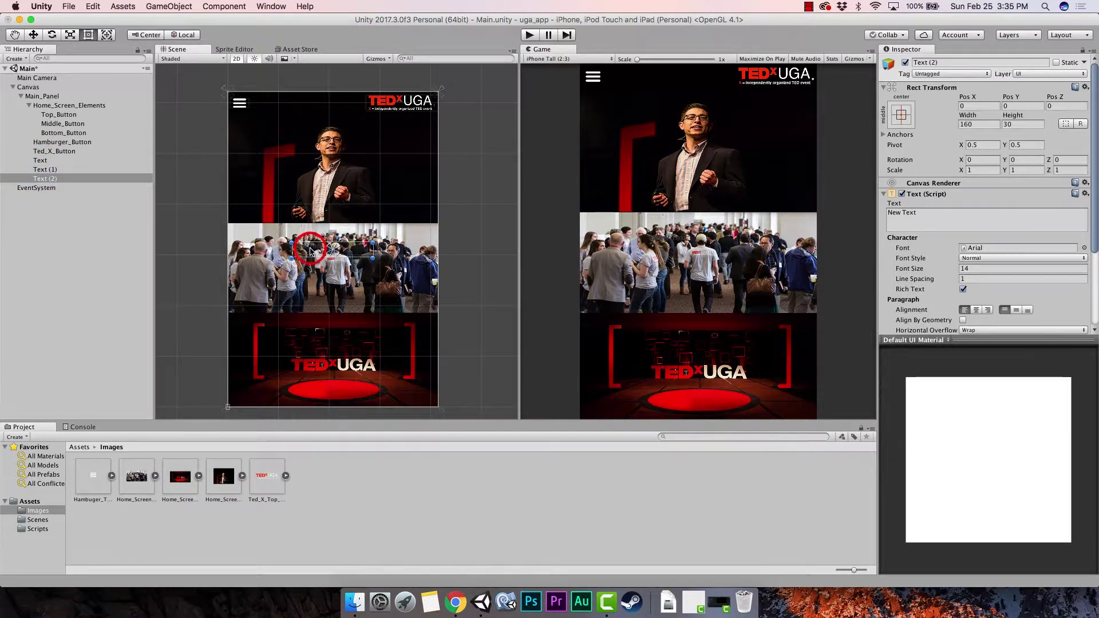
- Move Text and Text (1) to the lower-right corners of the top and middle images, at about X 117, Y 80 and X 117, Y -102
left_click(67, 160)
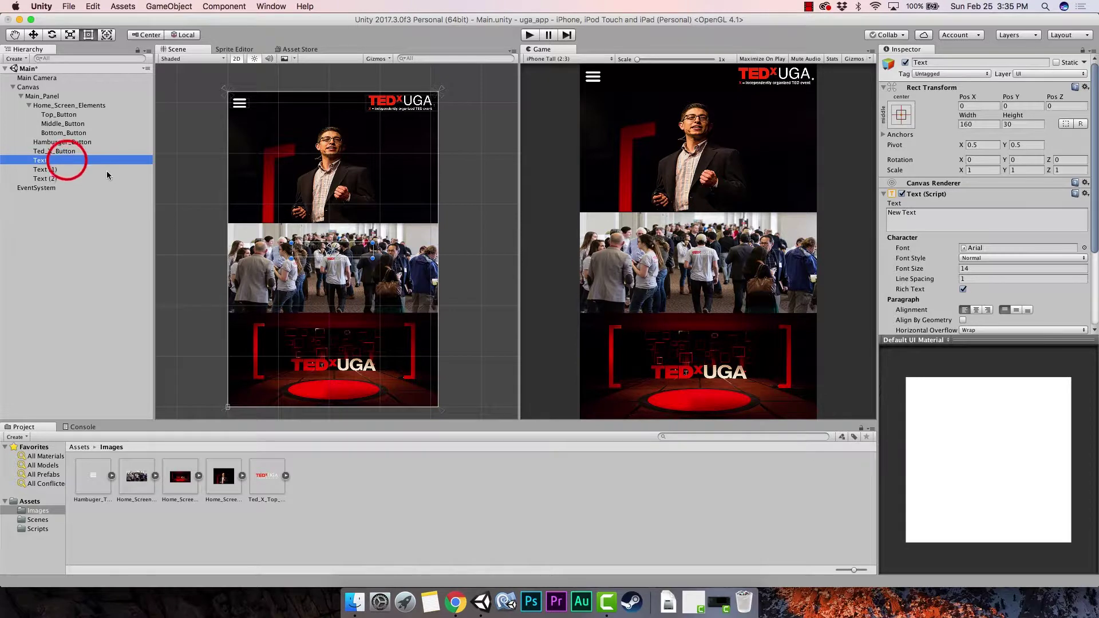
left_click_drag(304, 247, 364, 209)
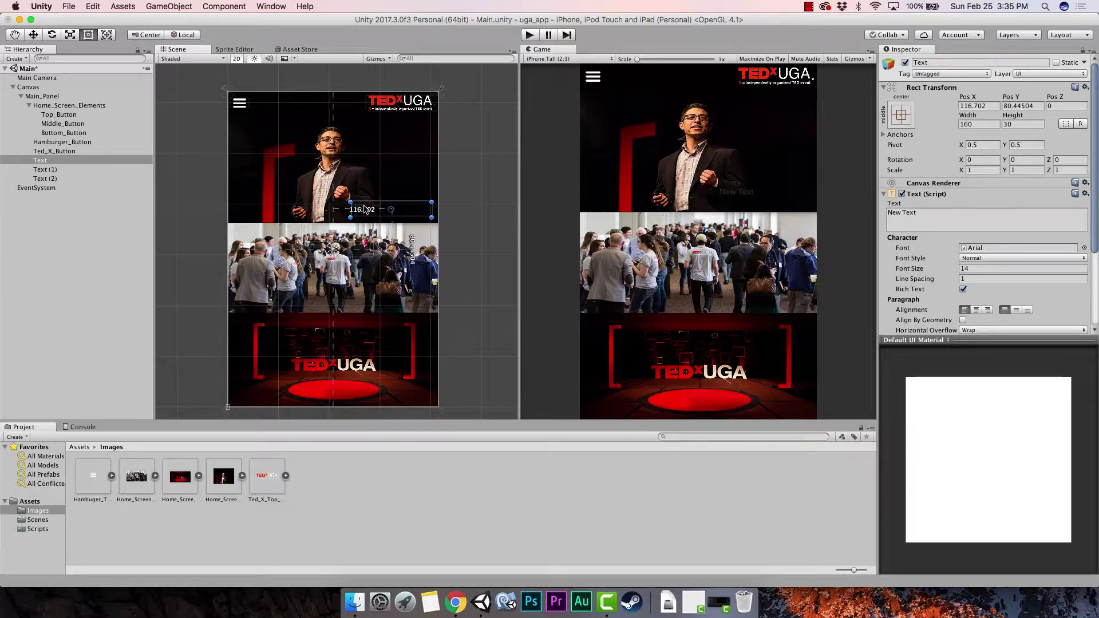
left_click(63, 168)
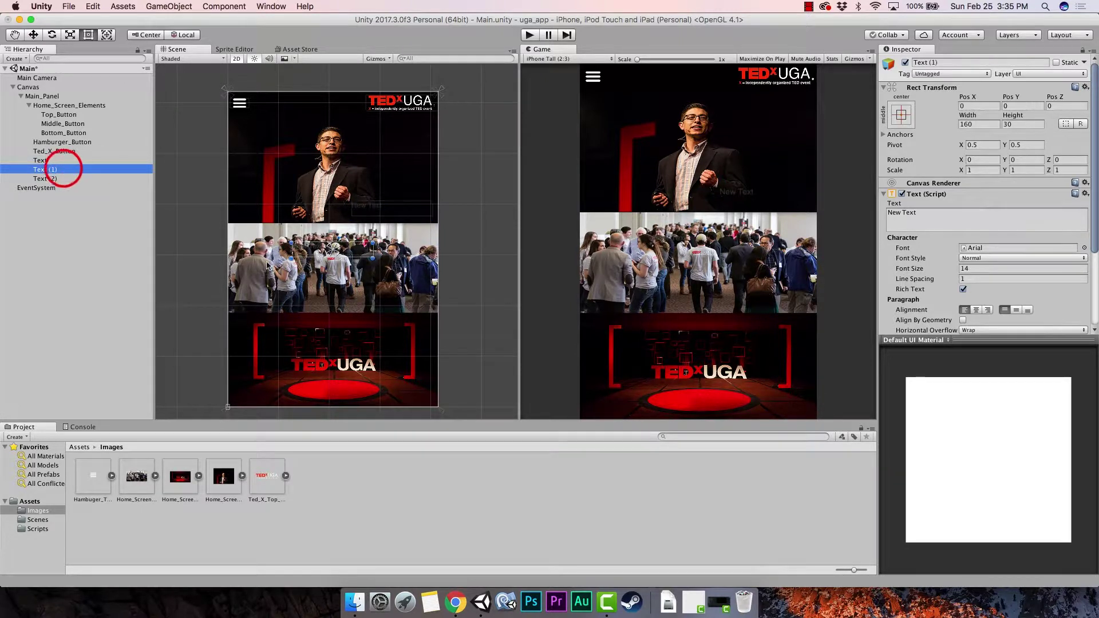
left_click(314, 248)
left_click_drag(330, 262, 377, 303)
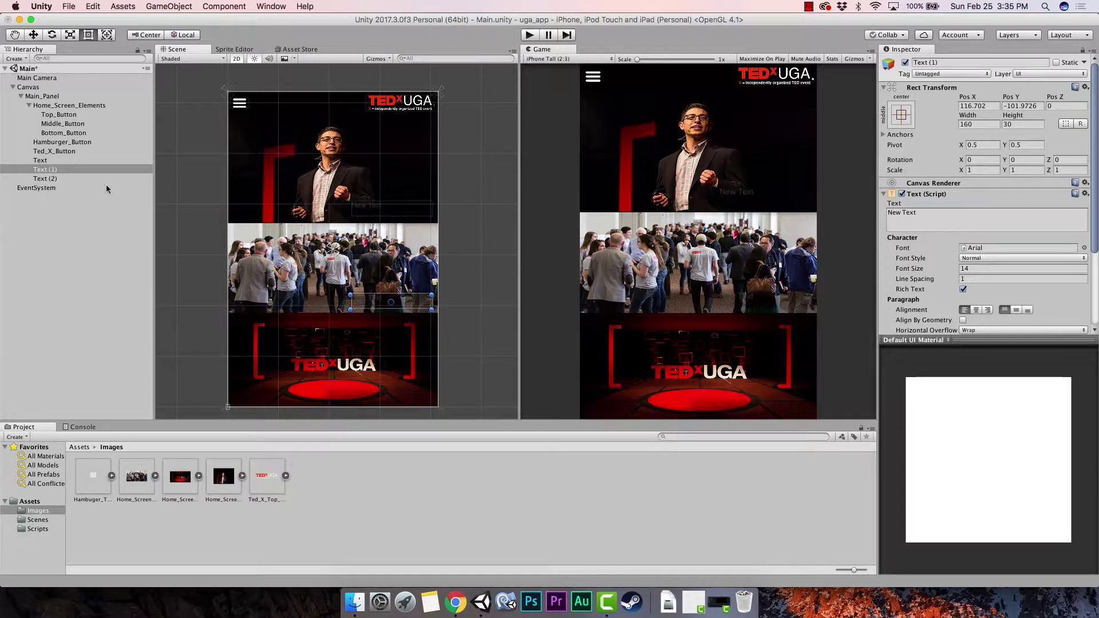
- Move Text (2) to the lower-right corner of the bottom image, at about X 117, Y -288
double_click(61, 178)
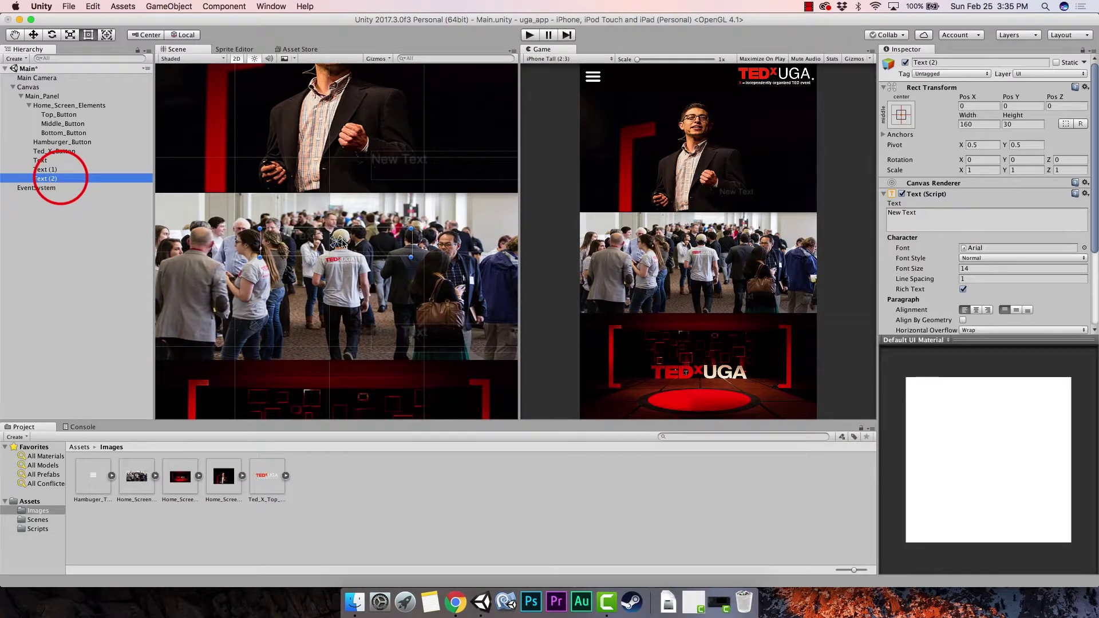
scroll(348, 249, "down", 5)
left_click_drag(311, 246, 382, 406)
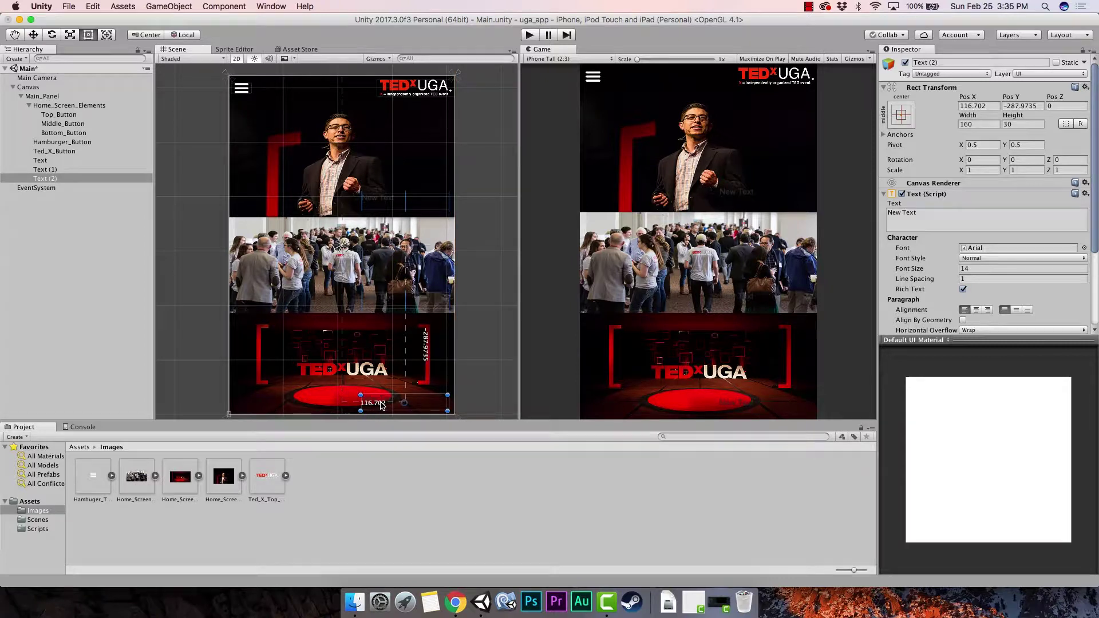
left_click_drag(382, 405, 382, 405)
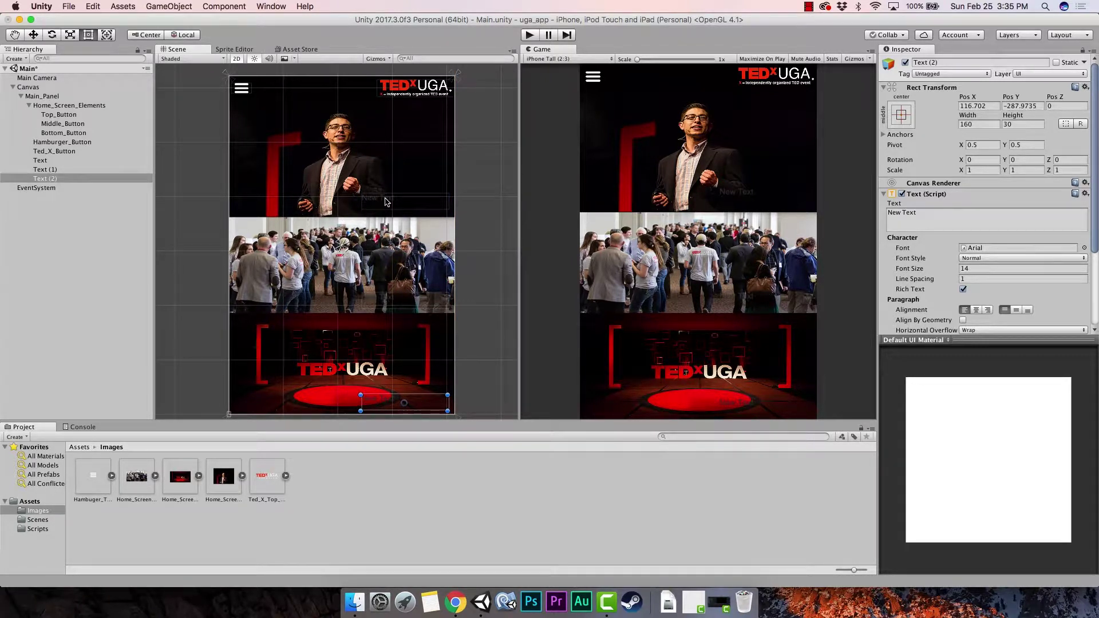
- Check the top caption in the Chrome mockup and set the first text element in Unity to "Learn to Own the Room"
left_click(54, 161)
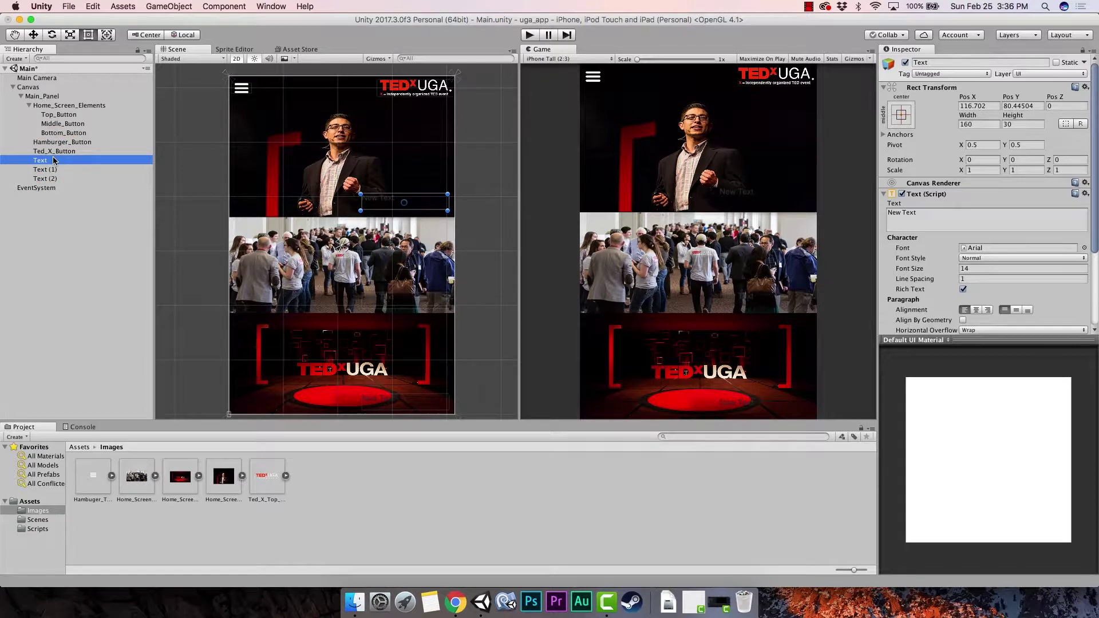
left_click(455, 602)
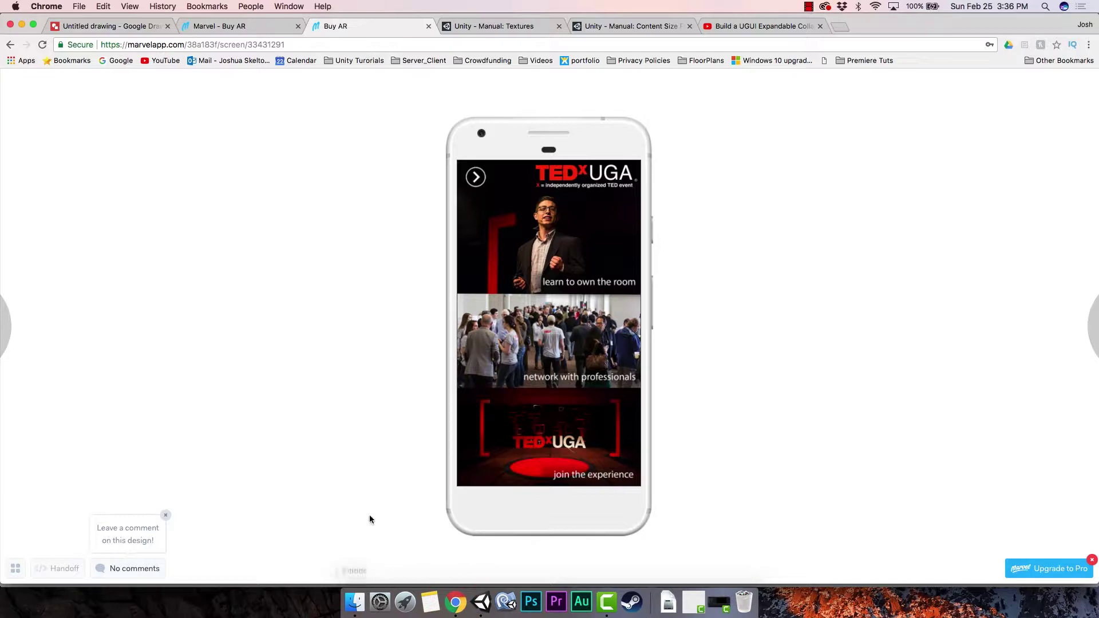
left_click(481, 602)
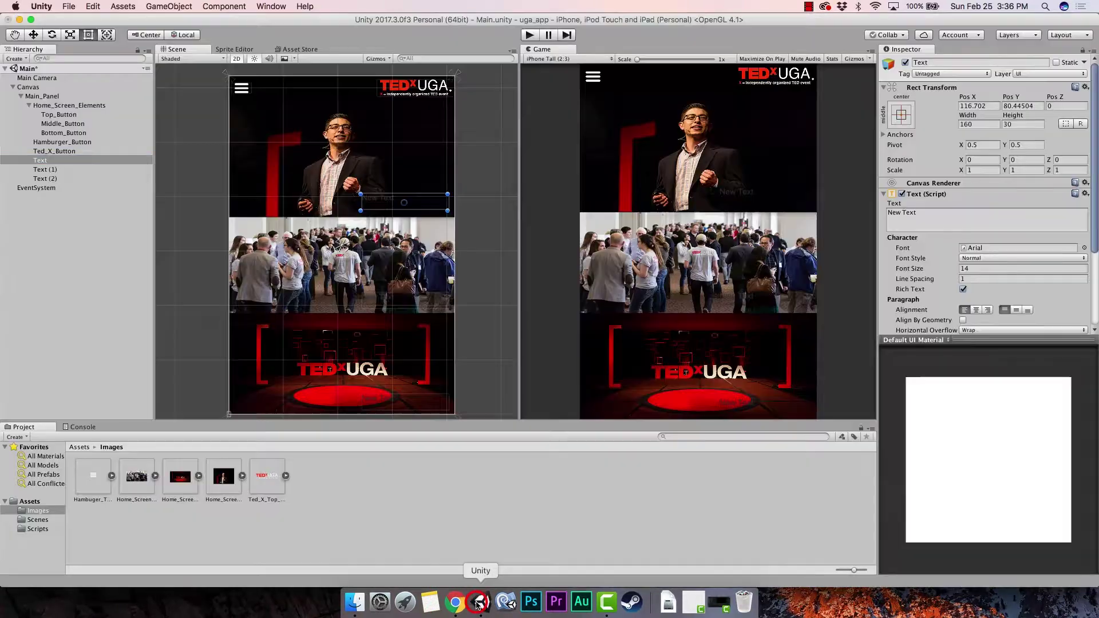
left_click(65, 160)
left_click(62, 162)
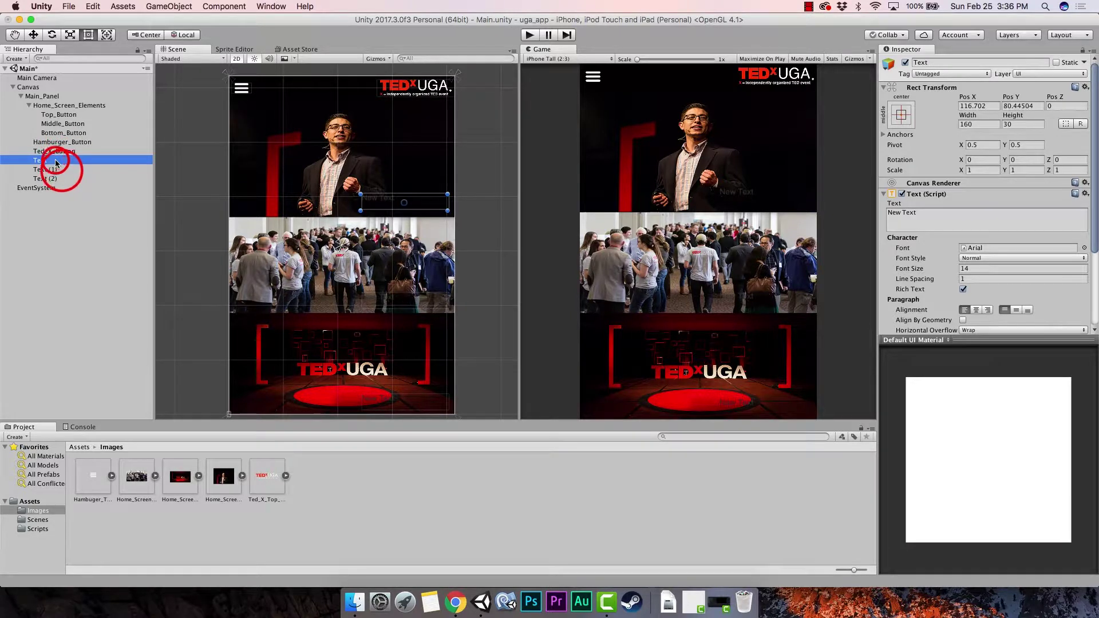
left_click(918, 213)
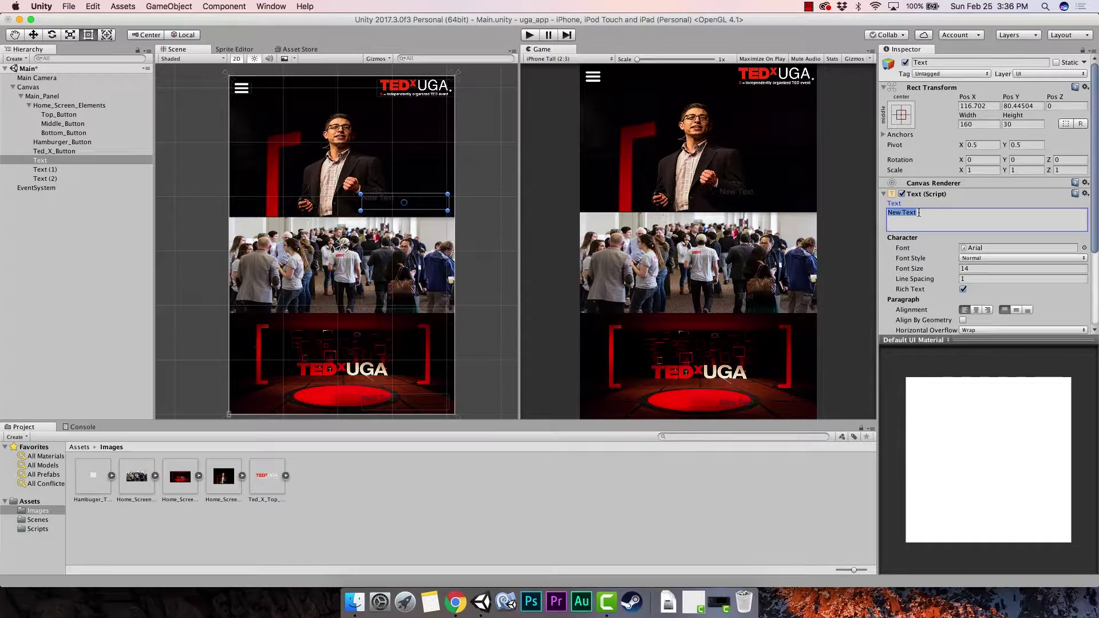
type("Learn to Own the Room")
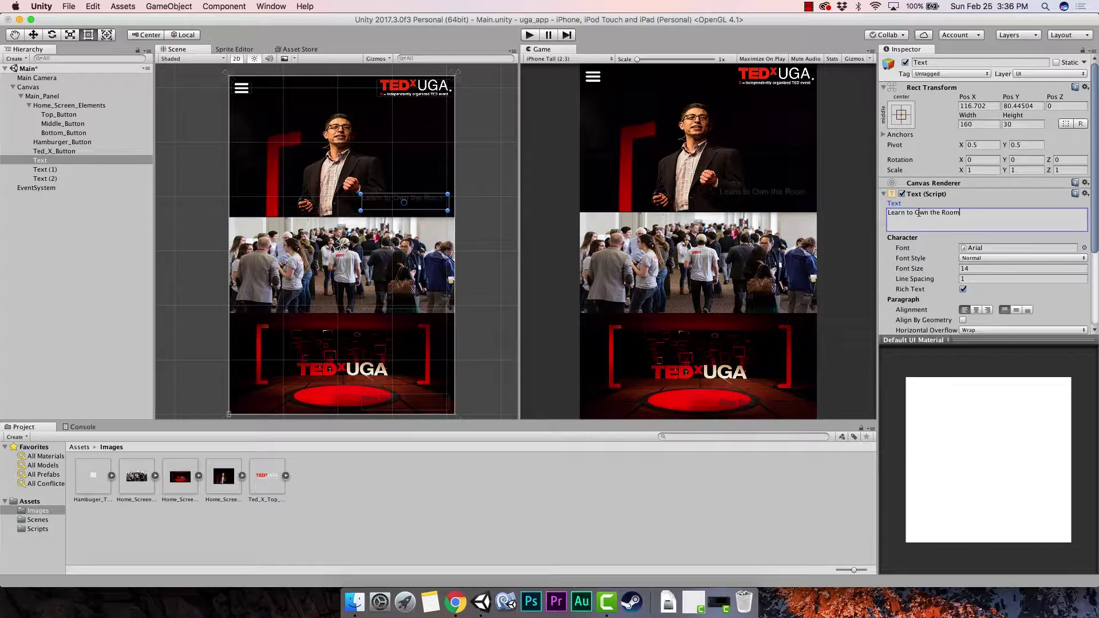
- Compare with the Chrome mockup and replace the top text element's wording in Unity with lowercase "learn to own the room"
left_click(456, 601)
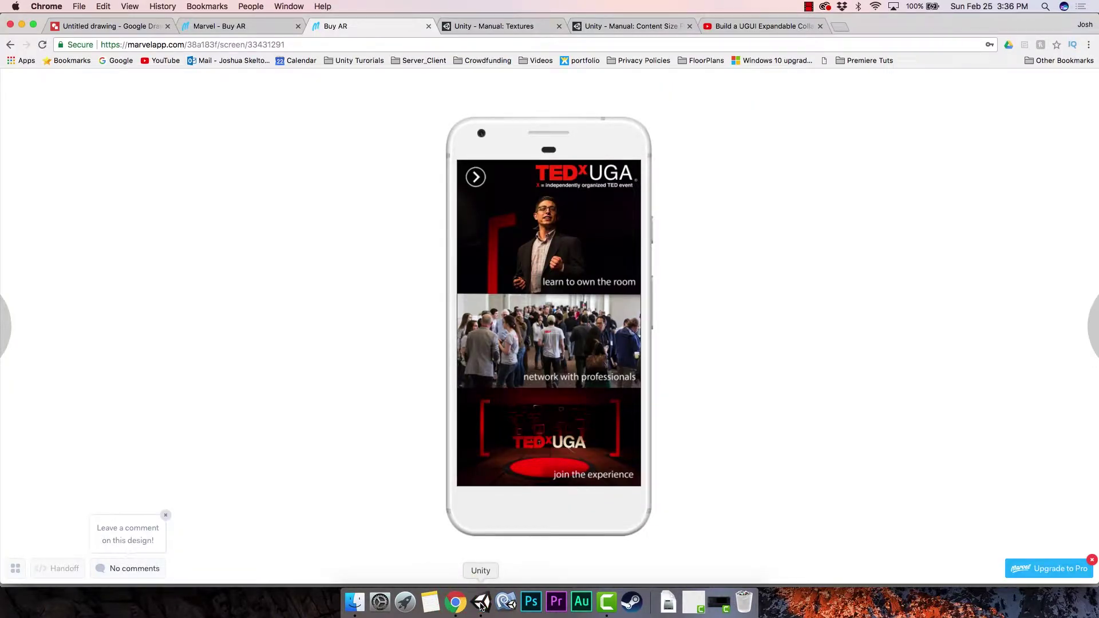
left_click(481, 603)
left_click_drag(974, 211, 889, 214)
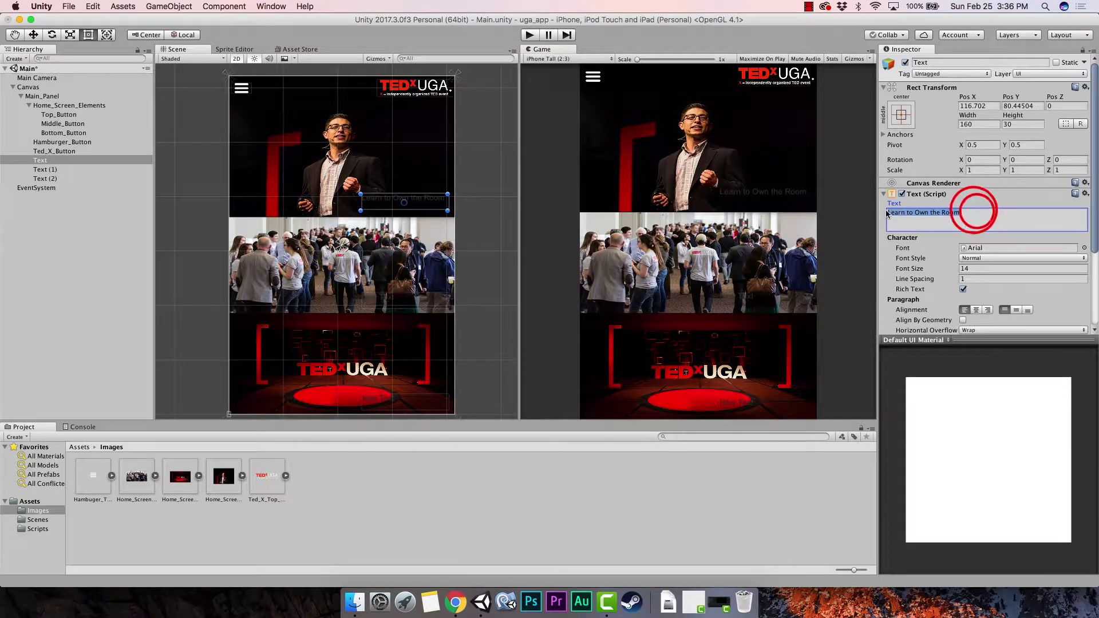
type("learn")
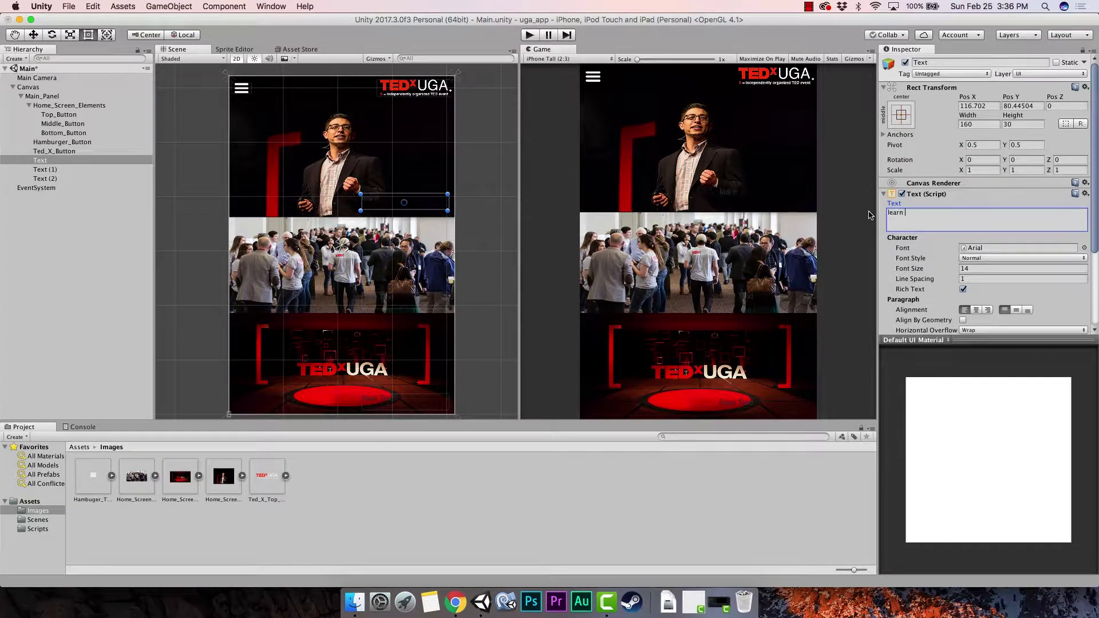
type(" to own the room")
- Set the top caption's text color to white (FFFFFFFF)
scroll(965, 280, "down", 2)
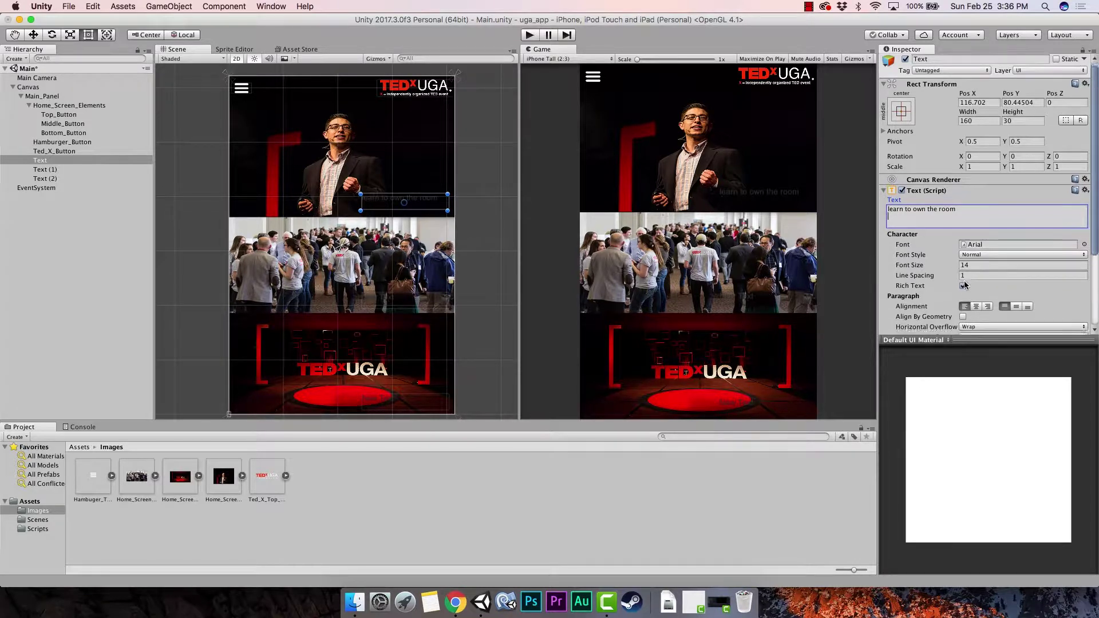
scroll(964, 283, "down", 5)
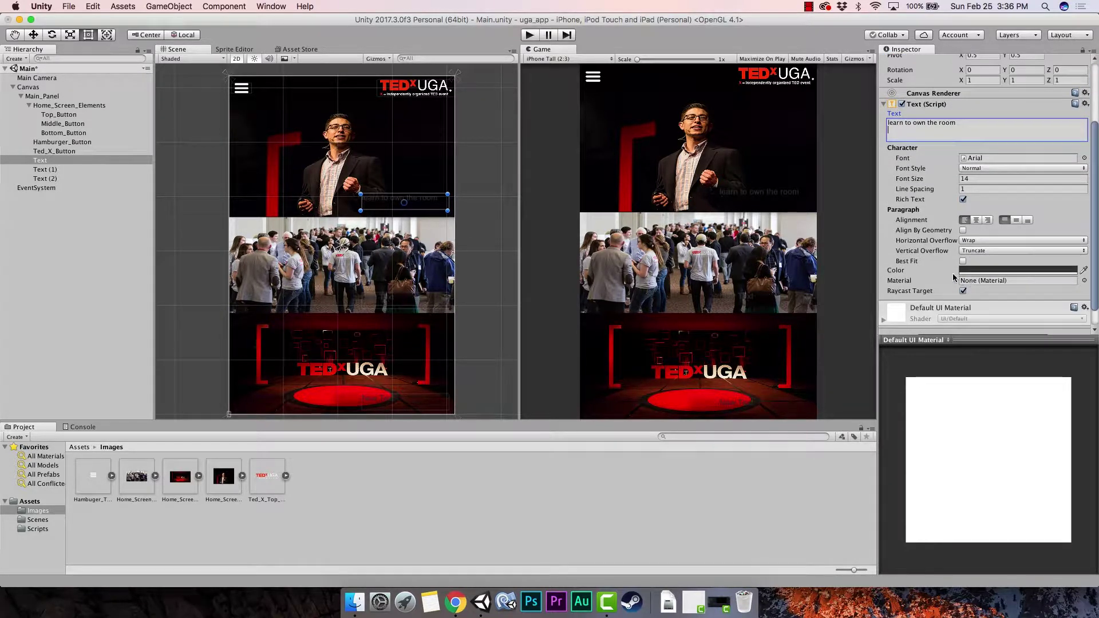
left_click(982, 271)
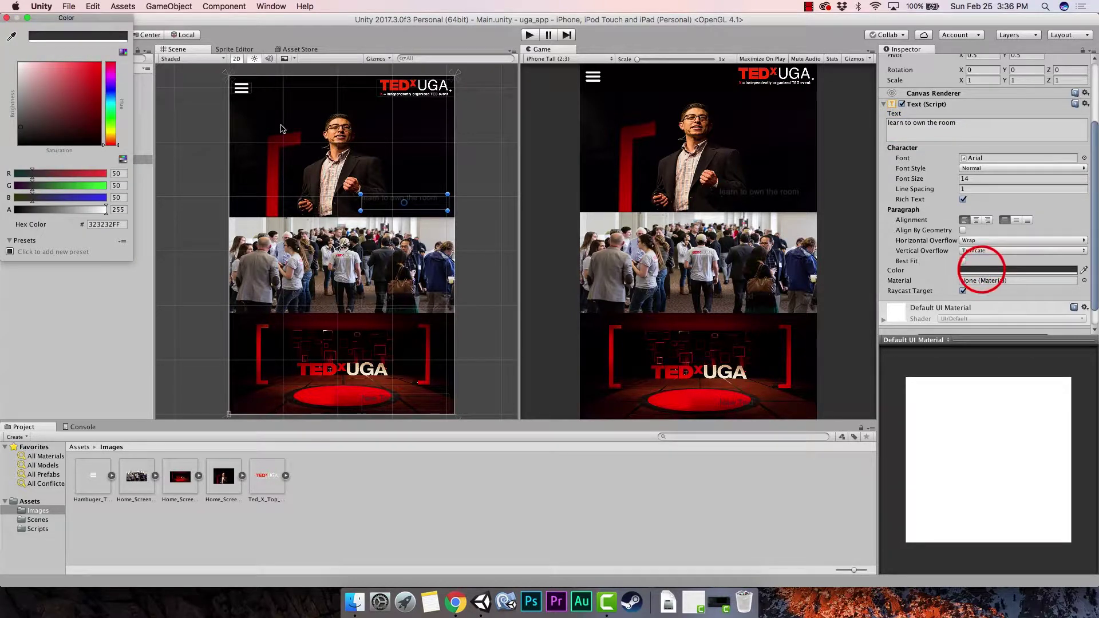
mouse_move(25, 68)
left_mouse_down()
mouse_move(44, 103)
mouse_move(10, 57)
left_mouse_up()
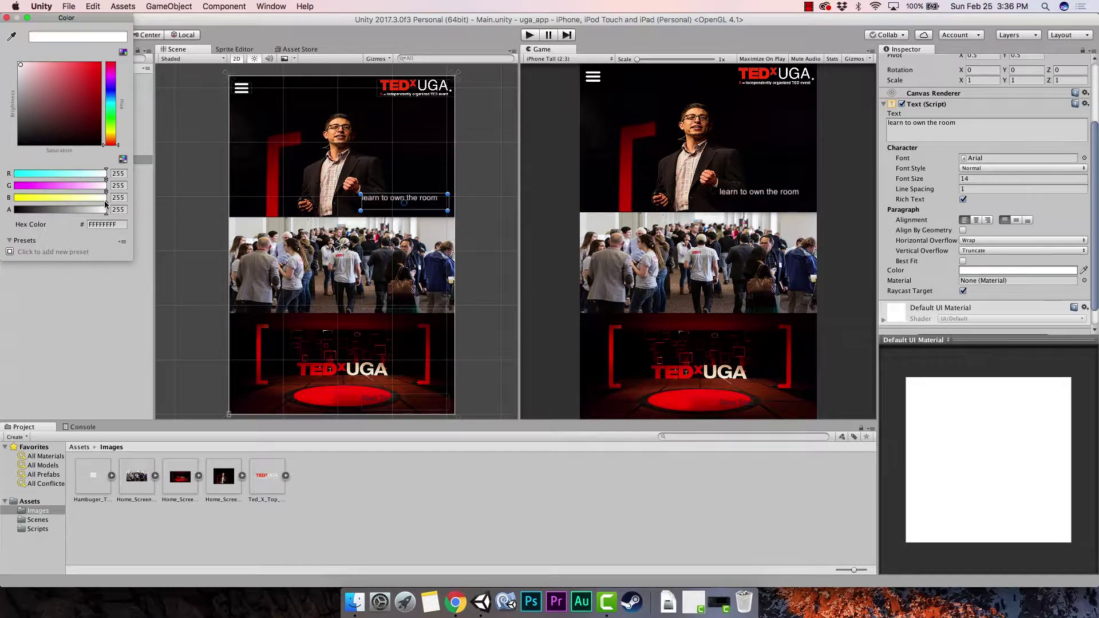
key("Return")
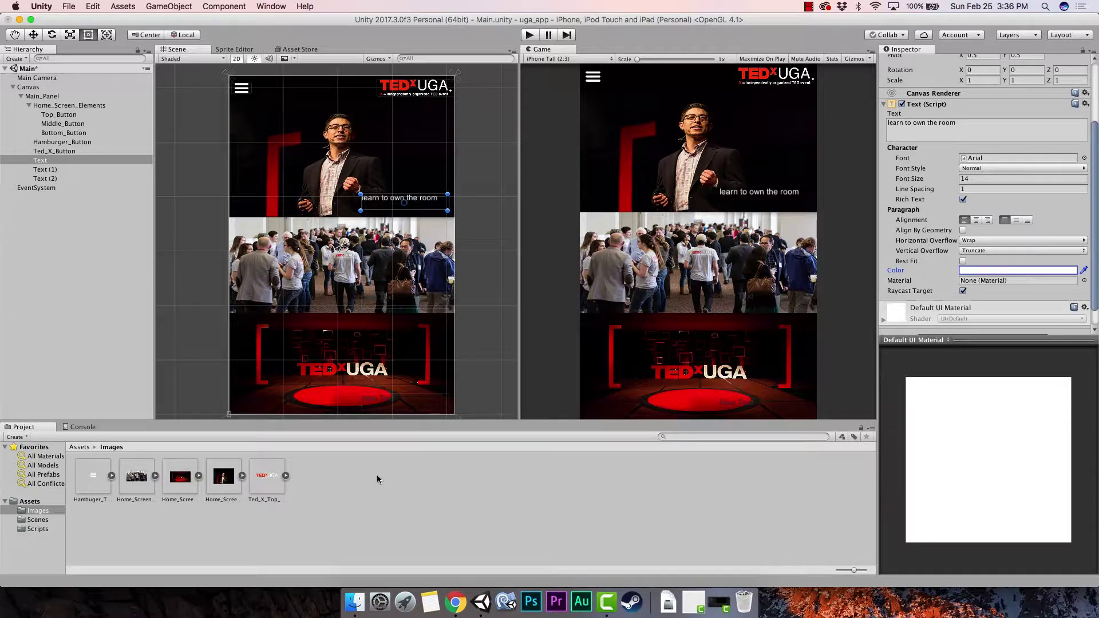
- Check the top caption's look in the Chrome mockup, close the stray Finder window and return to Unity
left_click(454, 602)
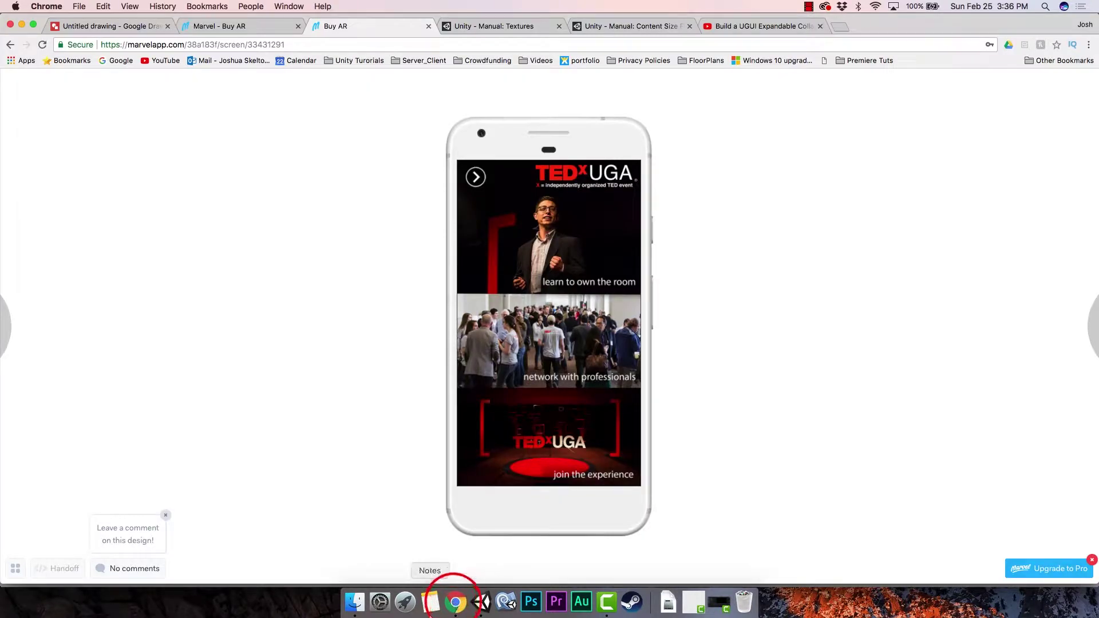
left_click(359, 602)
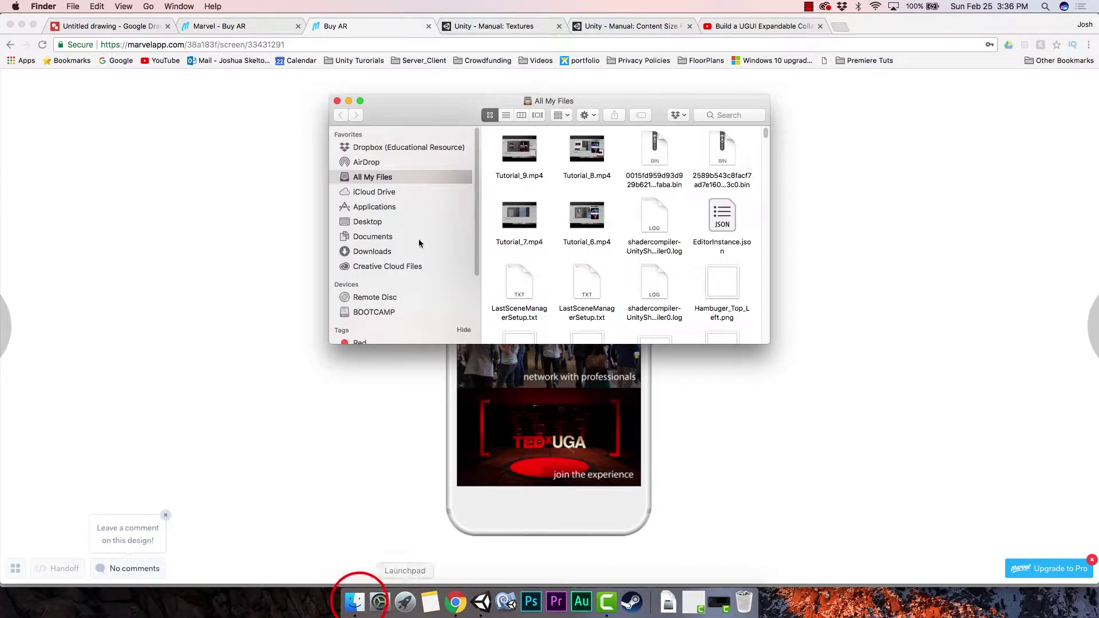
left_click(336, 101)
left_click(481, 602)
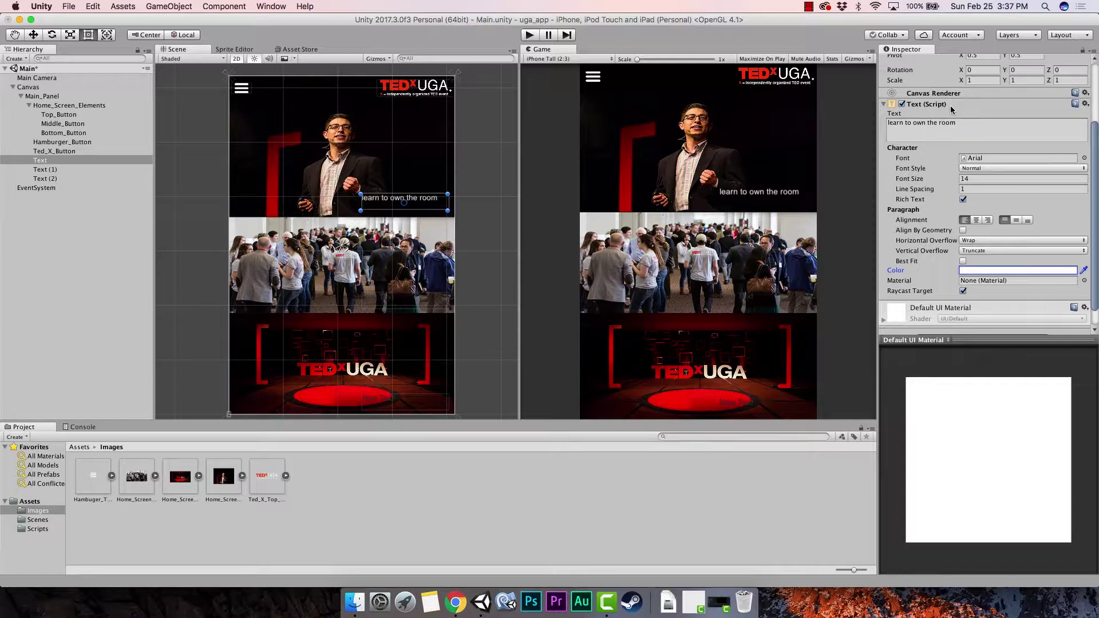
- Try other font sizes for the top caption, starting with 12 and ending at 15
left_click_drag(955, 181, 954, 181)
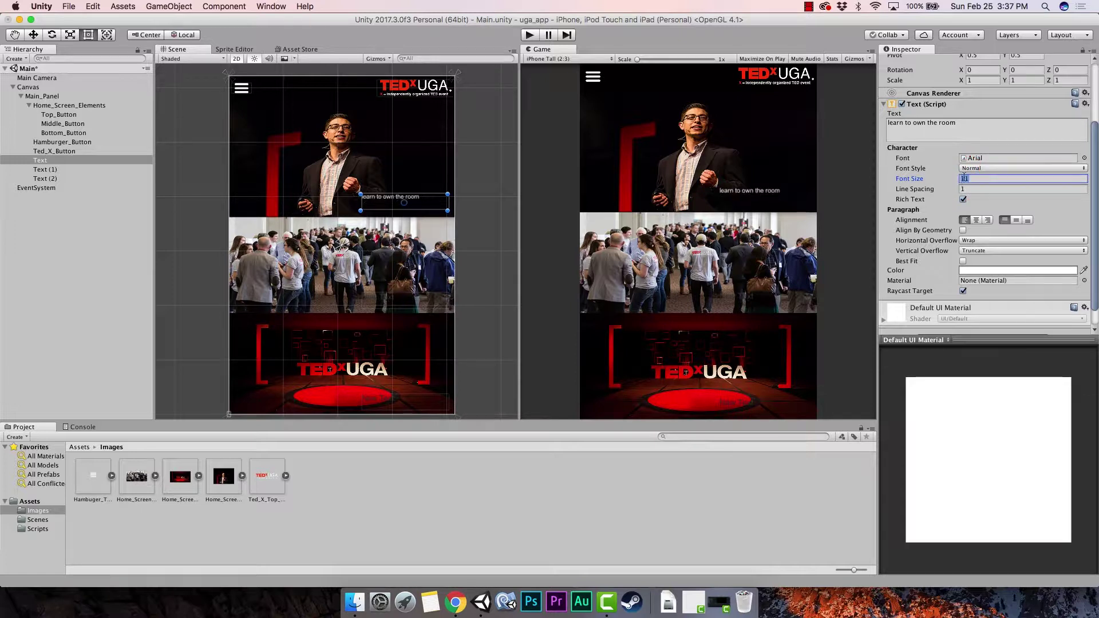
type("12")
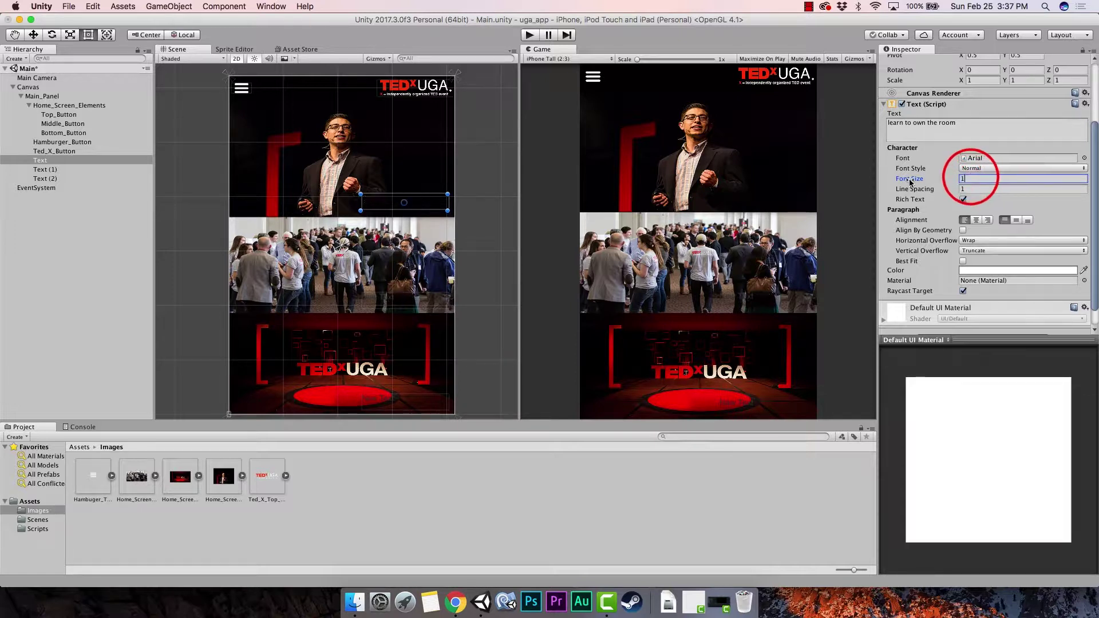
mouse_move(956, 181)
left_mouse_down()
mouse_move(973, 182)
mouse_move(960, 180)
left_mouse_up()
left_click(967, 180)
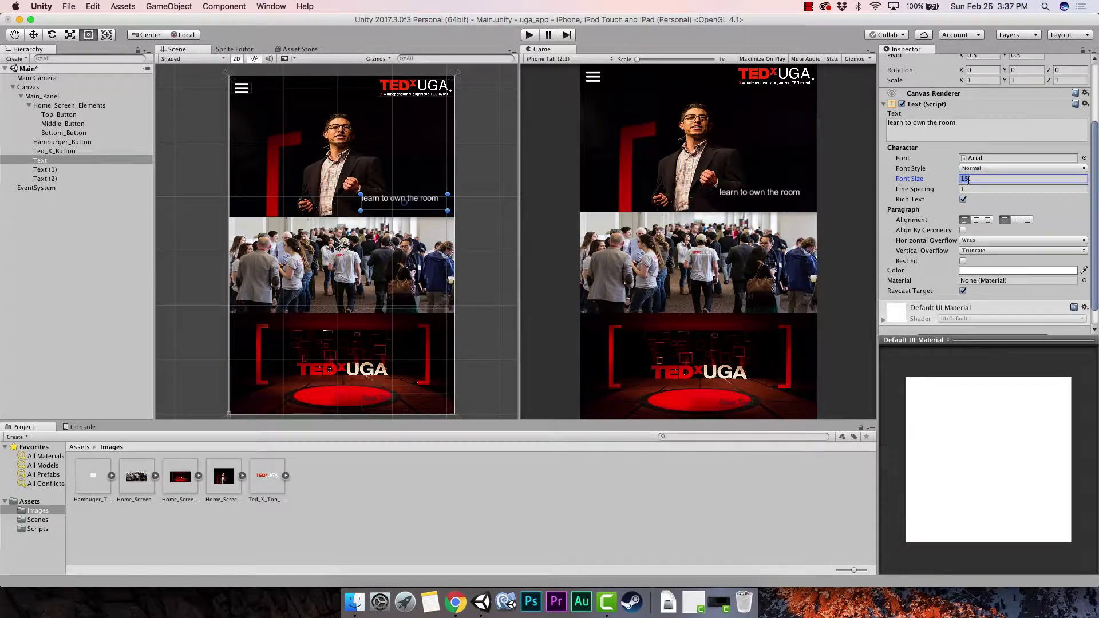
- Center the top caption horizontally and vertically in its text box and resize the box toward its lower-left corner
left_click(978, 221)
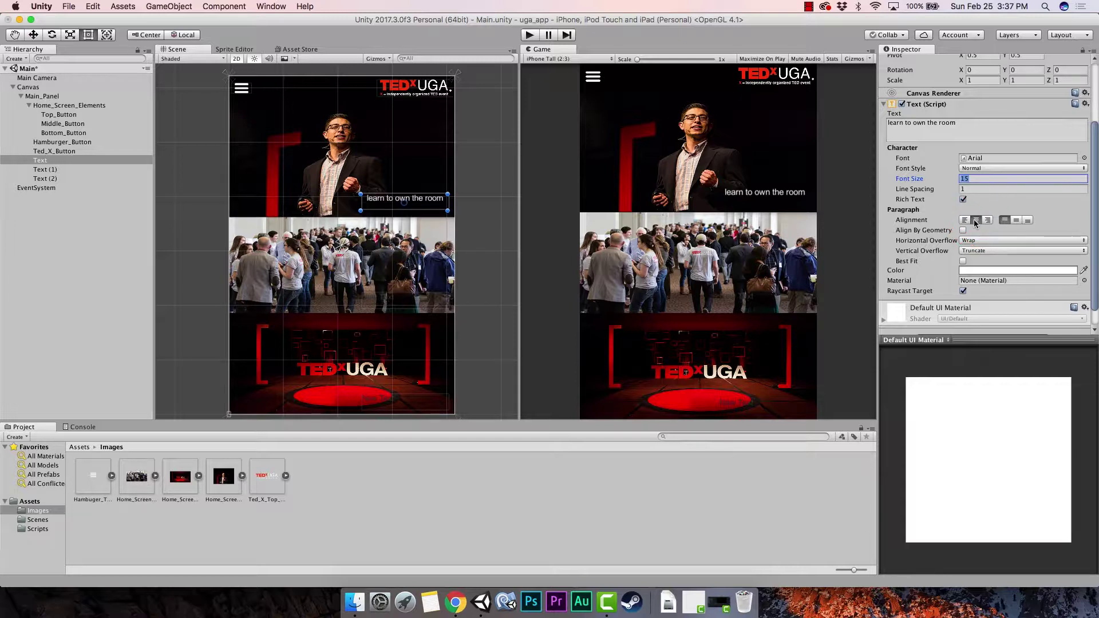
left_click(1017, 221)
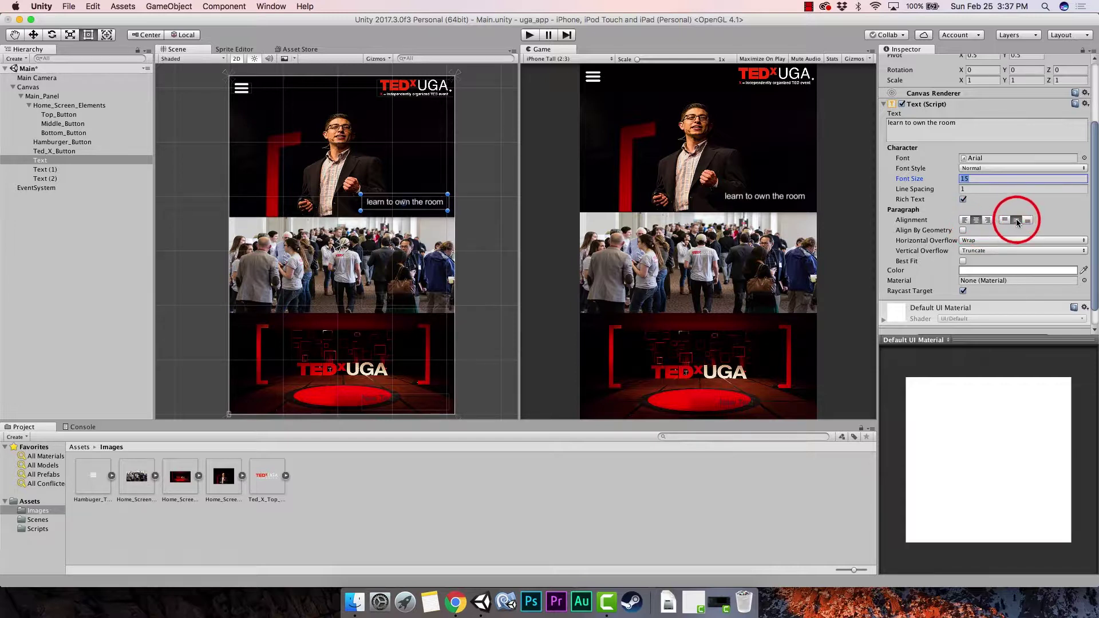
left_click_drag(423, 210, 423, 205)
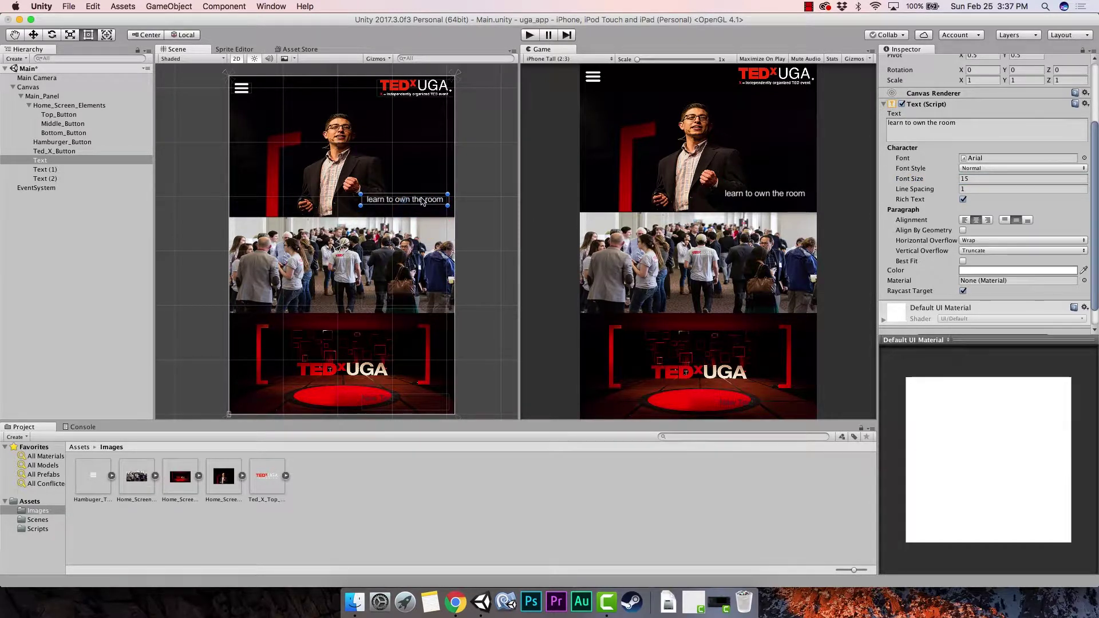
left_click_drag(363, 207, 346, 215)
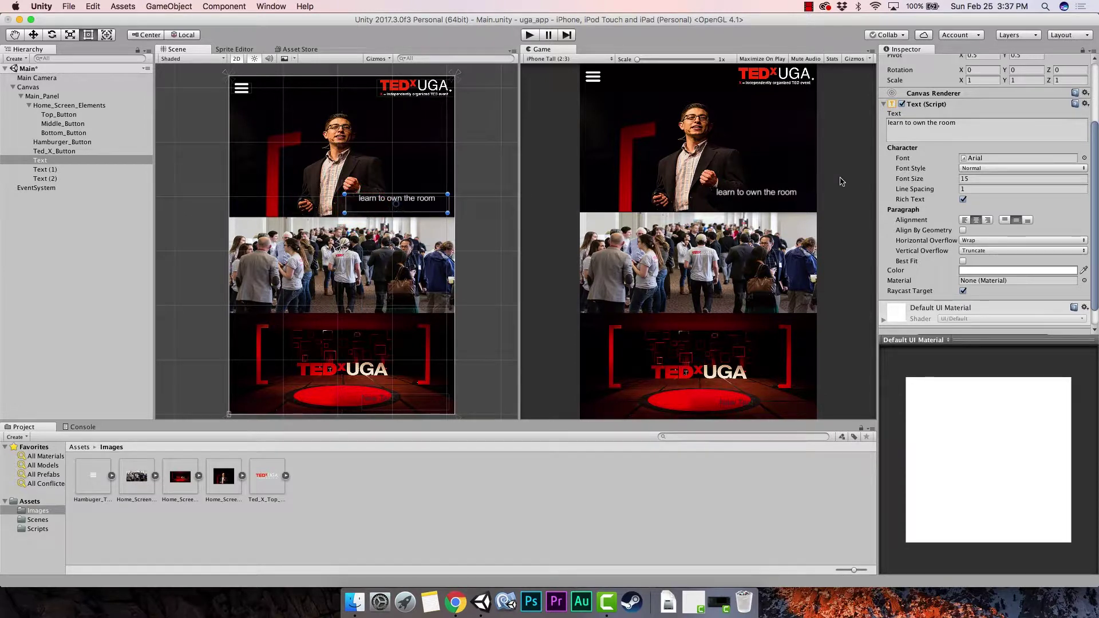
- Set the top caption's font size to 20 and widen its text box so the full caption fits on one line
left_click(958, 181)
left_click_drag(957, 181, 961, 181)
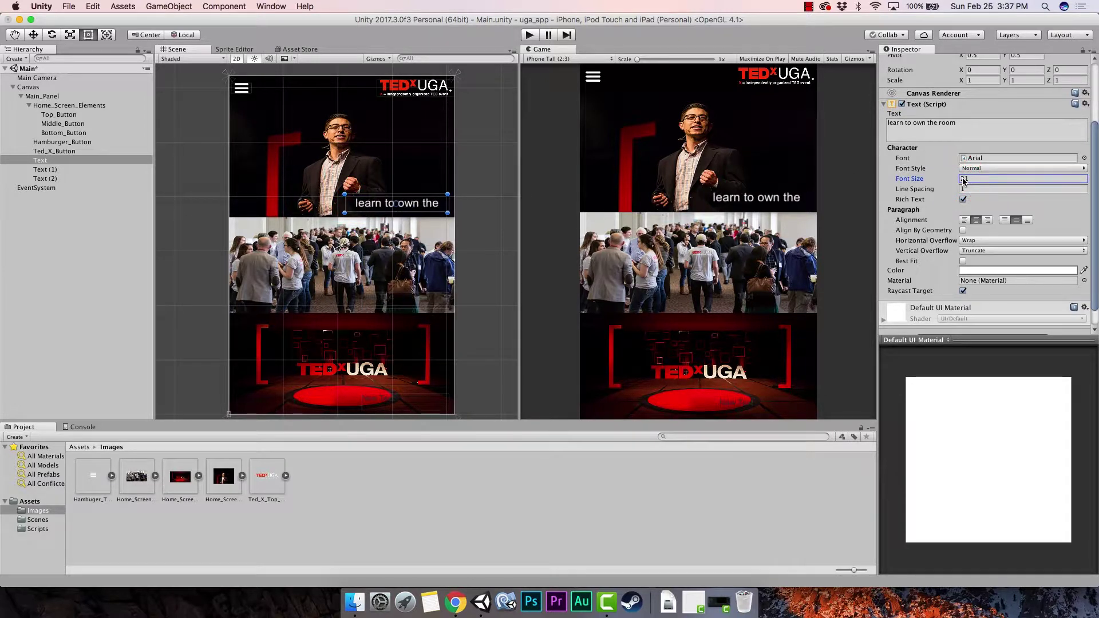
left_click_drag(962, 181, 963, 181)
type("20")
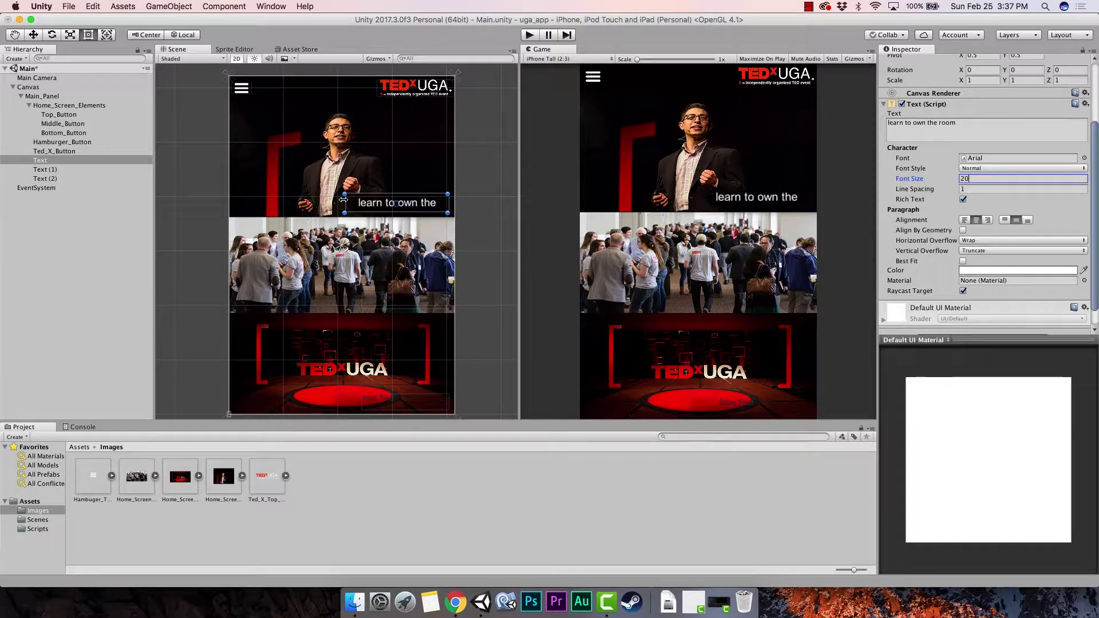
left_click_drag(345, 205, 337, 203)
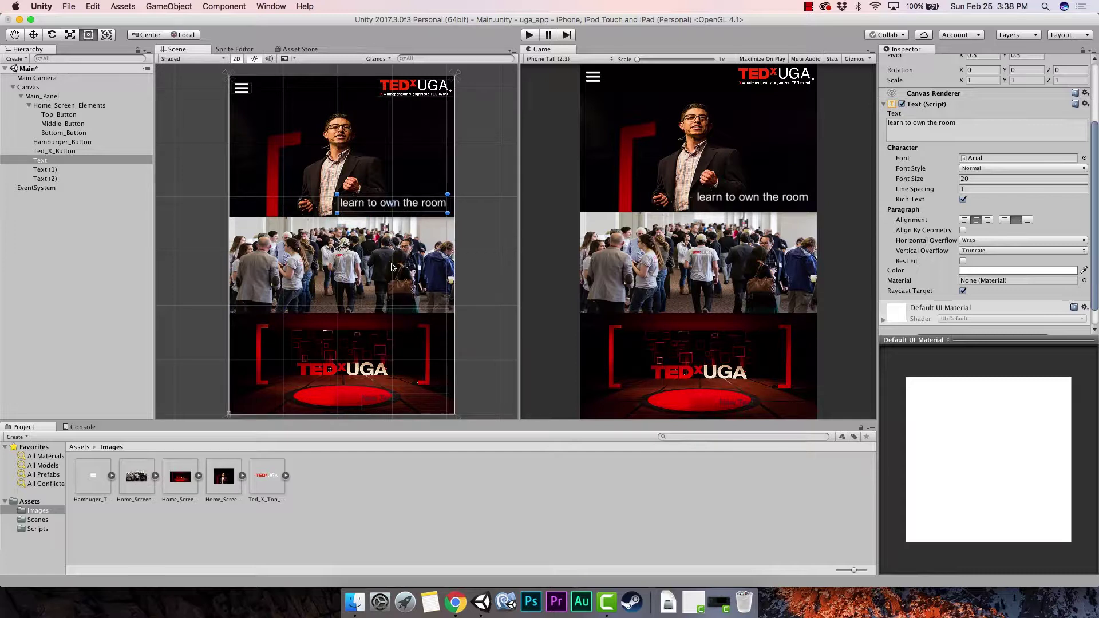
- Move the top caption into the lower-right corner of the top image, at about X 106, Y 70
left_click_drag(383, 207, 392, 213)
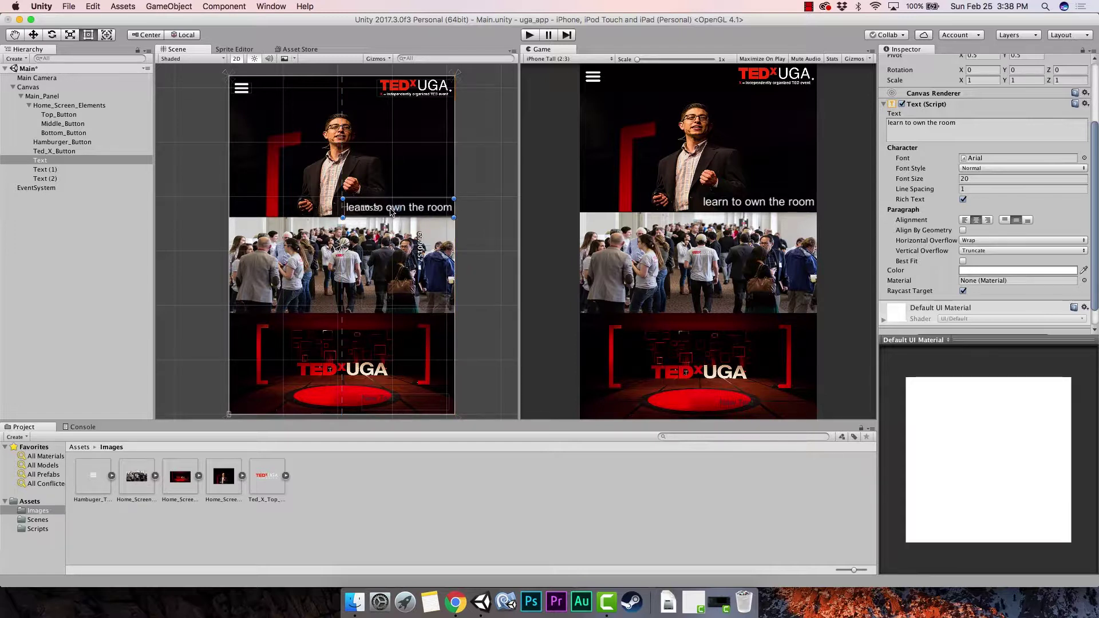
left_click_drag(391, 212, 388, 203)
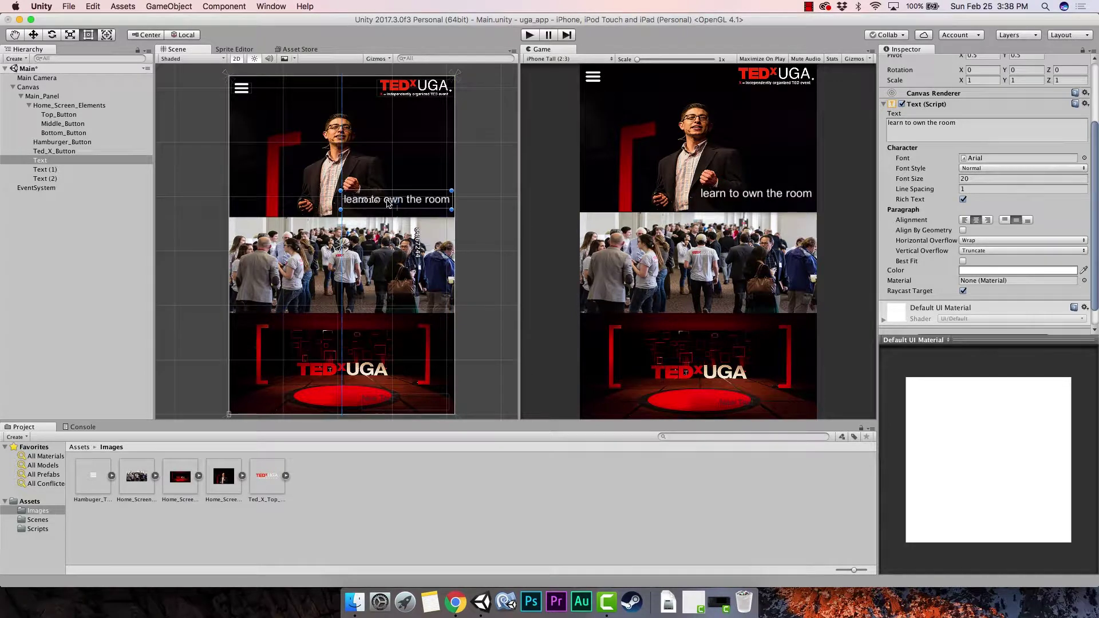
left_click(456, 199)
left_click(348, 203)
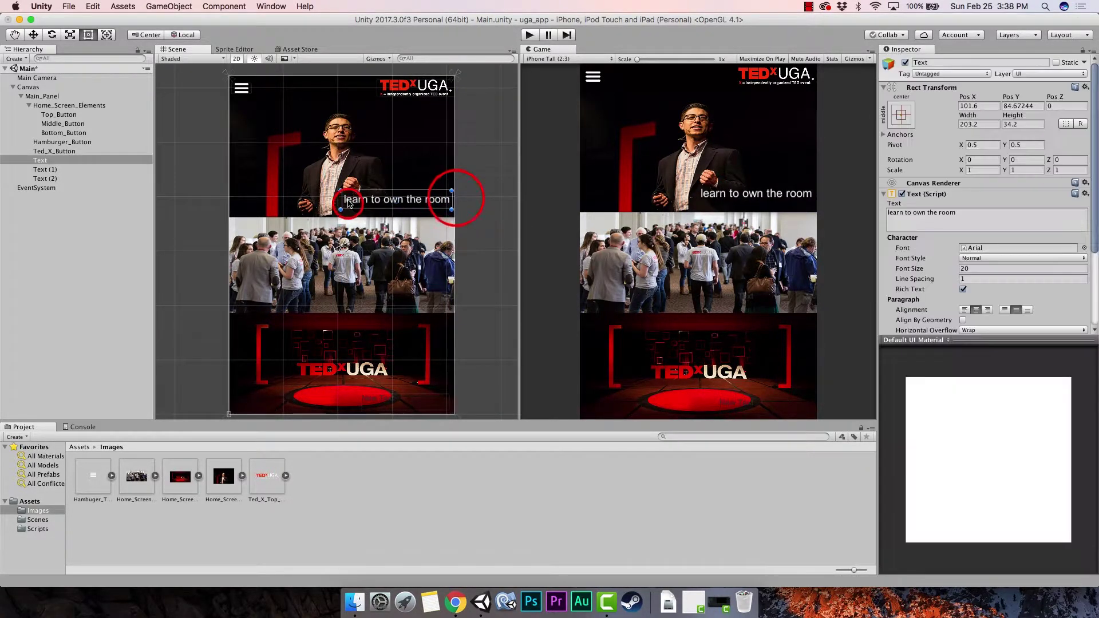
left_click_drag(372, 202, 376, 211)
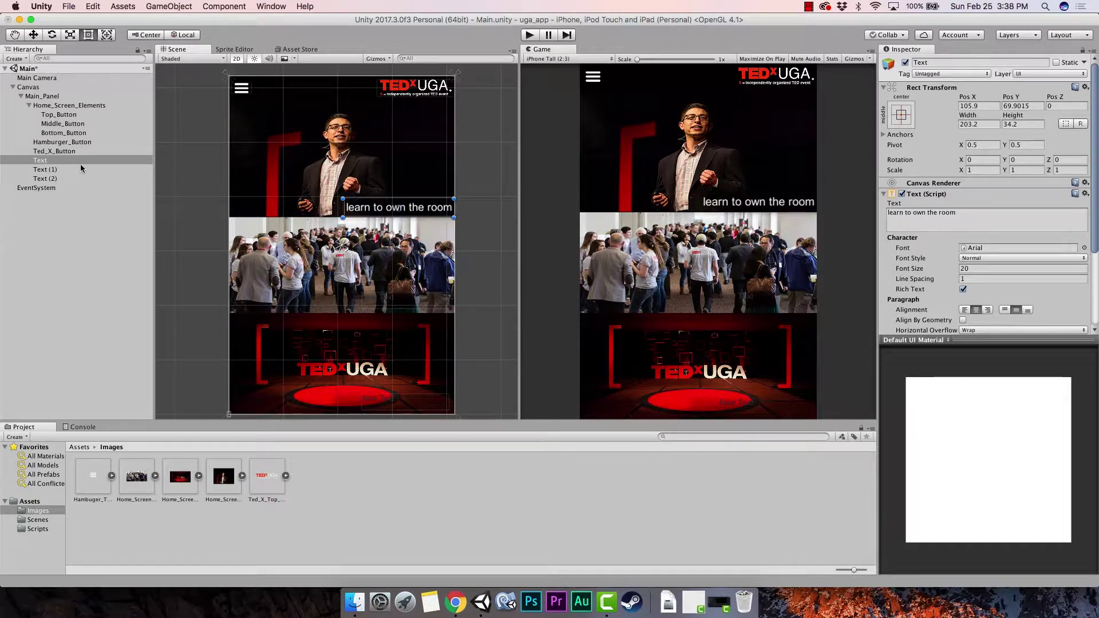
- Compare the settings of Text (1) with those of the finished top caption's Text element
left_click(67, 169)
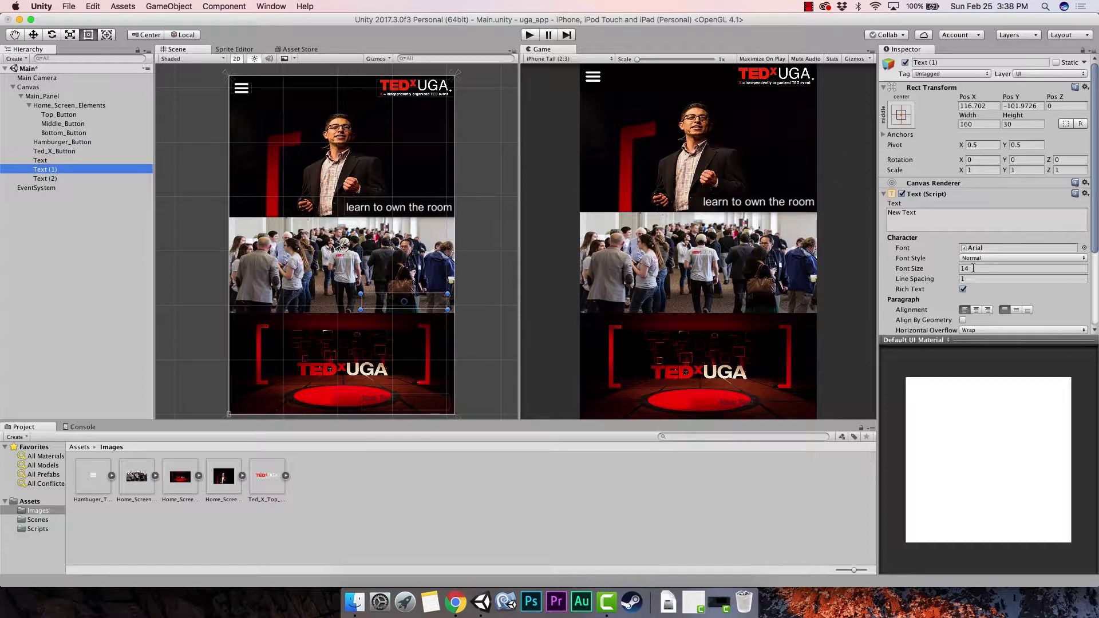
left_click(84, 161)
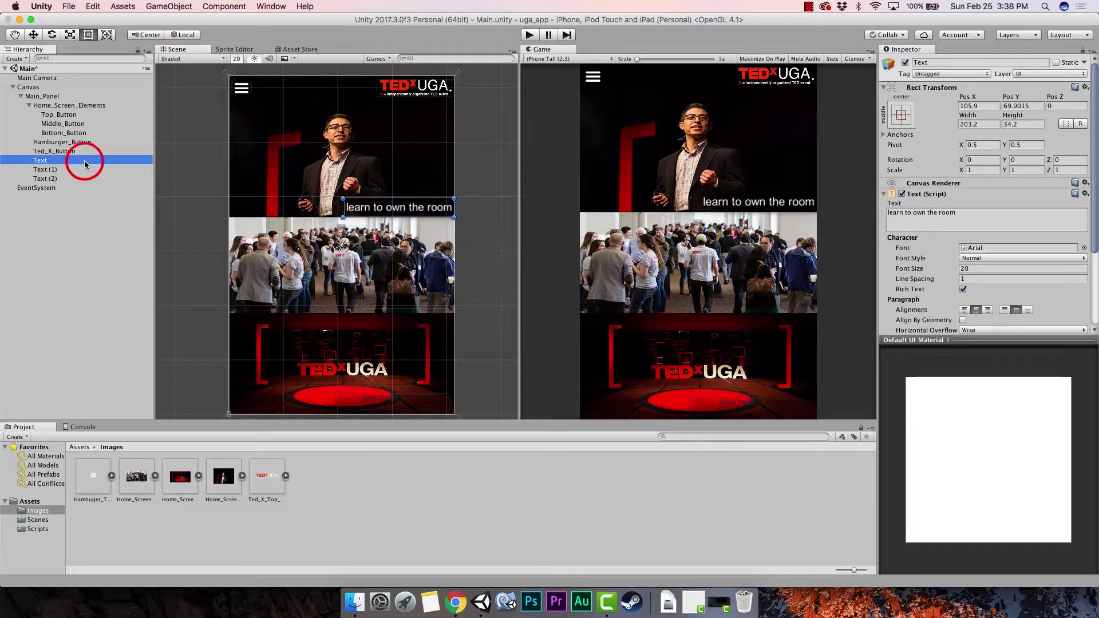
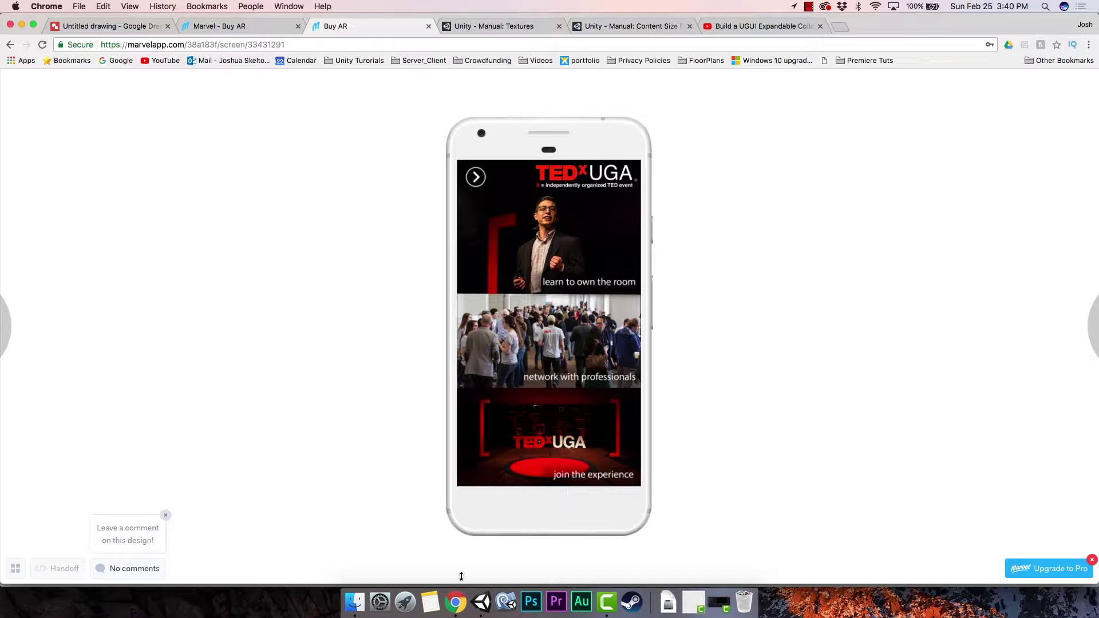
- Return to Unity and replace the wording of Text (1) on the middle image with "network with professionals"
left_click(483, 603)
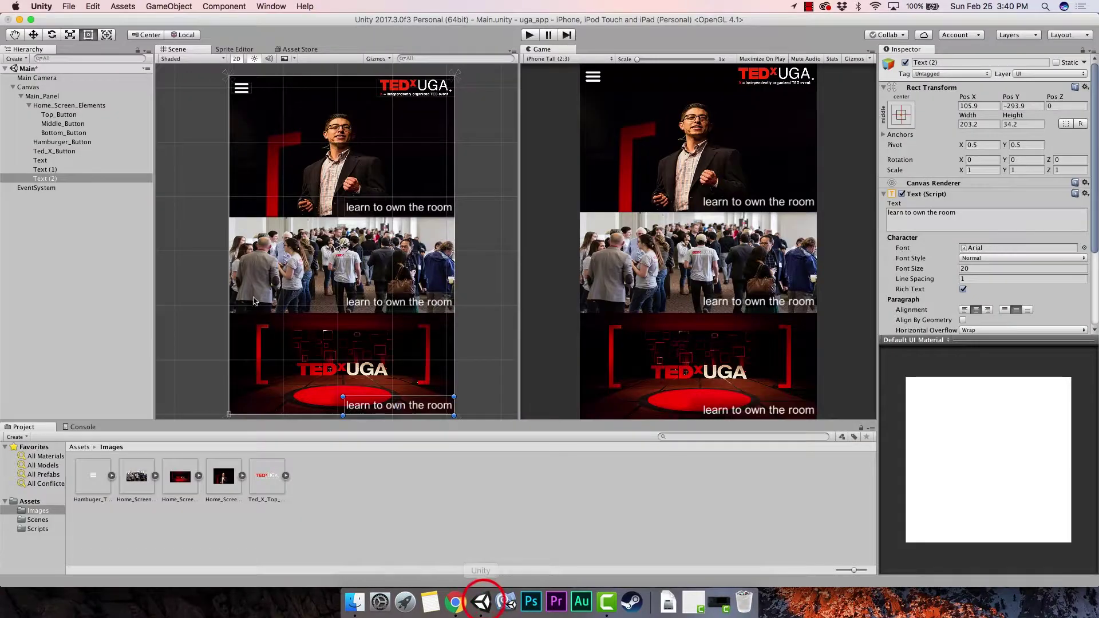
left_click(61, 169)
left_click(959, 212)
double_click(932, 216)
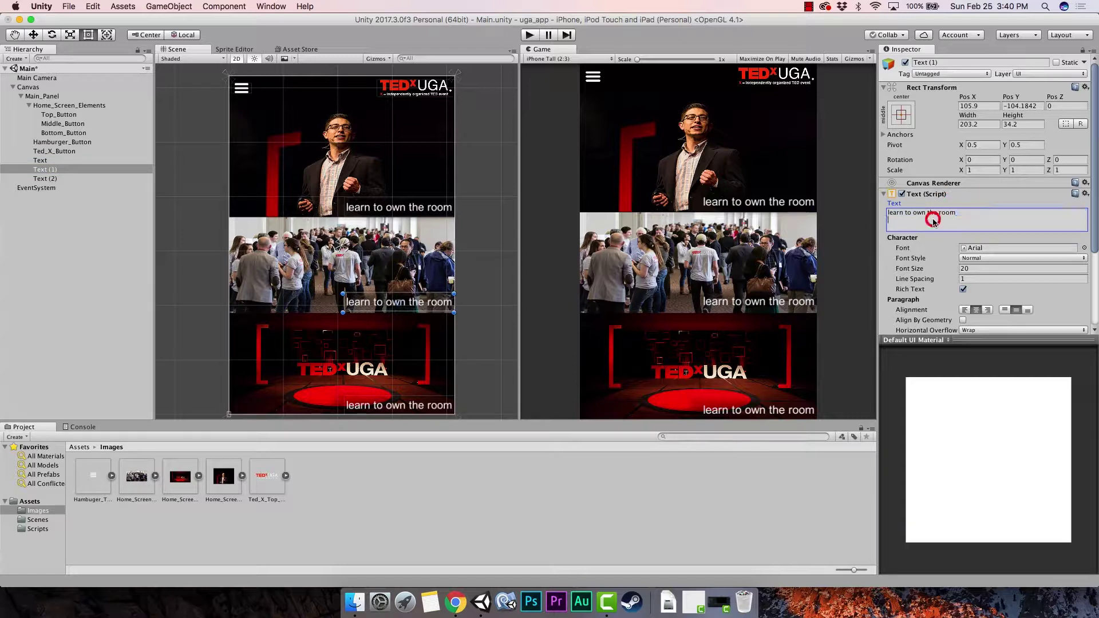
type("ne")
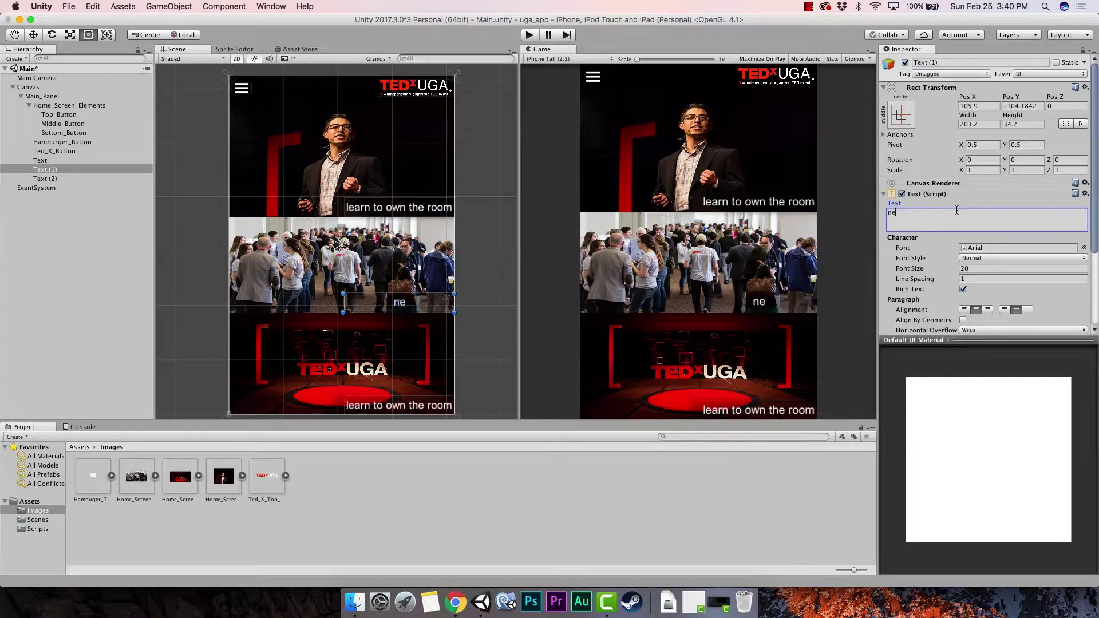
type("twork with ")
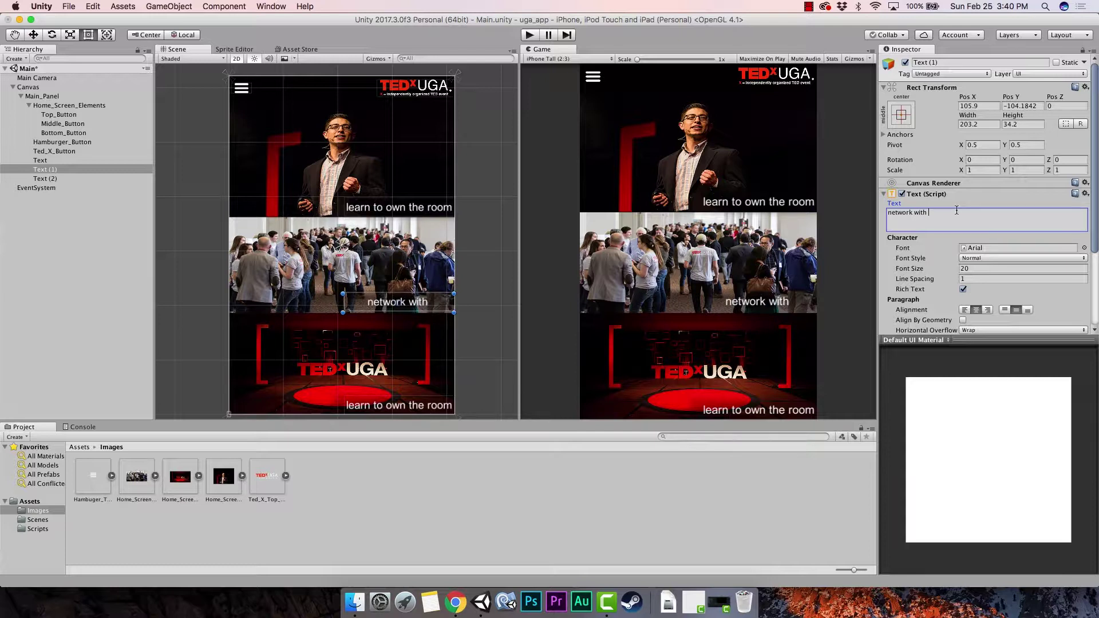
type("profesionsl")
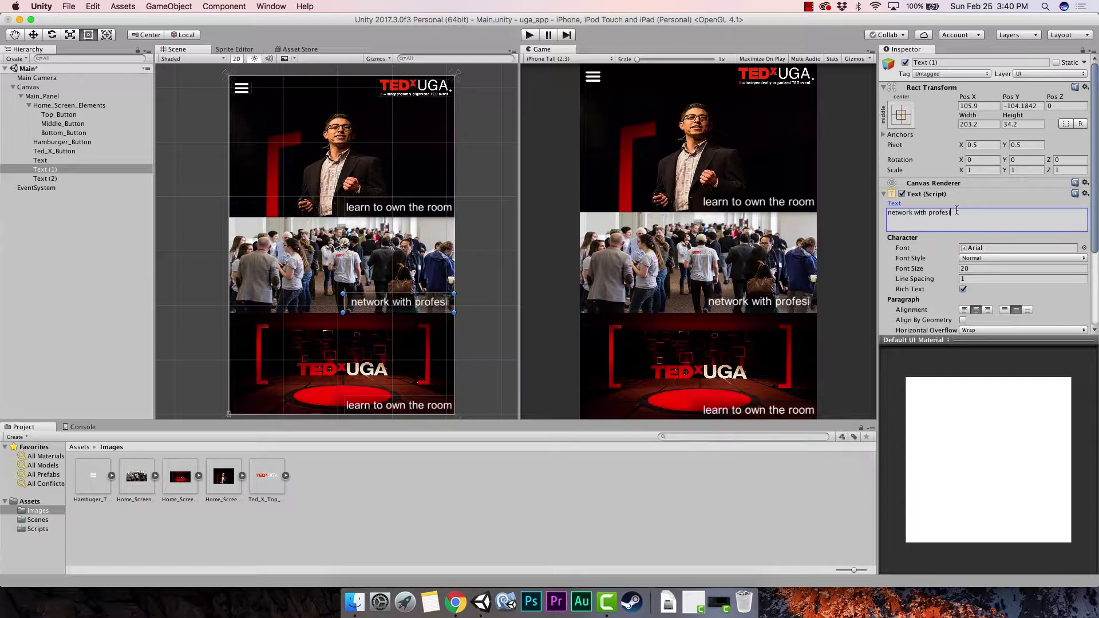
key("BackSpace")
key("BackSpace")
key("BackSpace")
key("BackSpace")
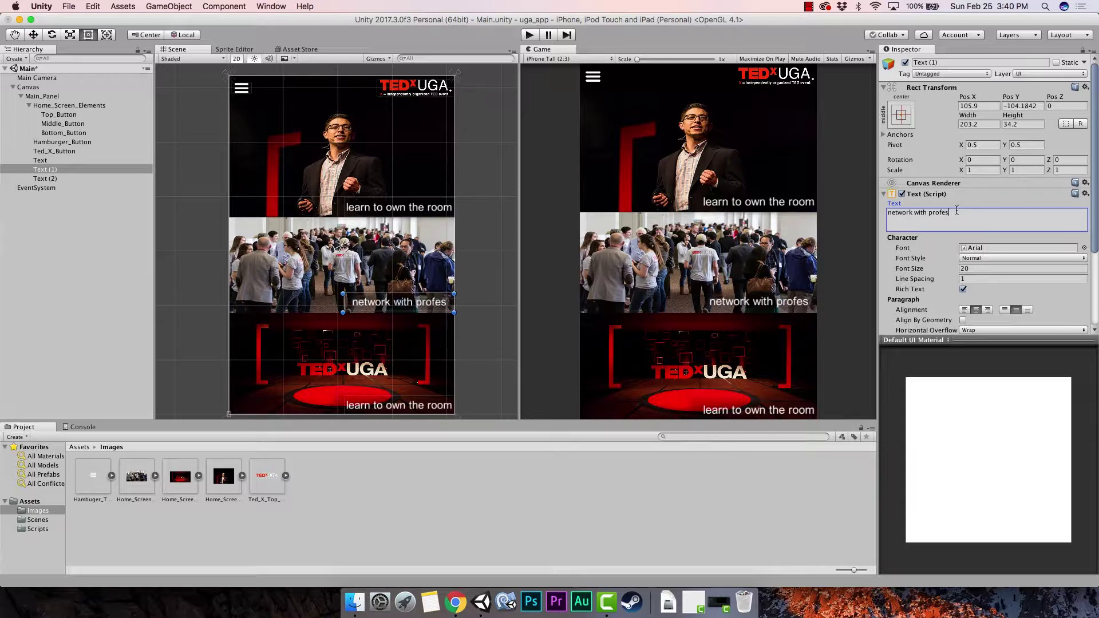
type("sionals")
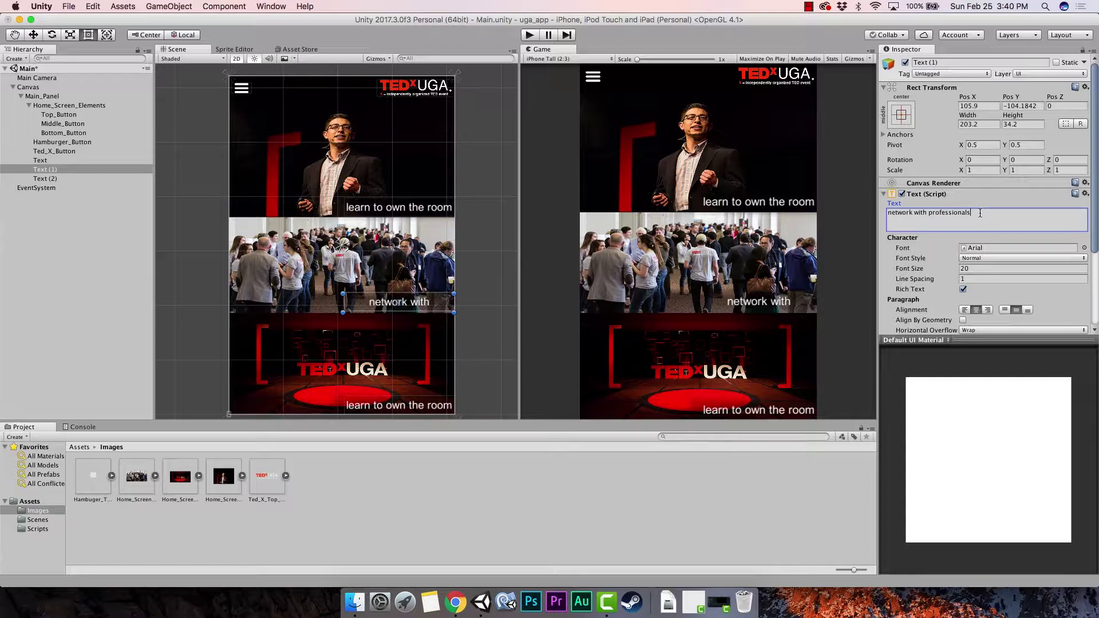
- Widen the middle caption's text box toward the left to about 242 so the full wording fits on one line
left_click(365, 302)
left_click(368, 301)
left_click_drag(343, 301, 322, 302)
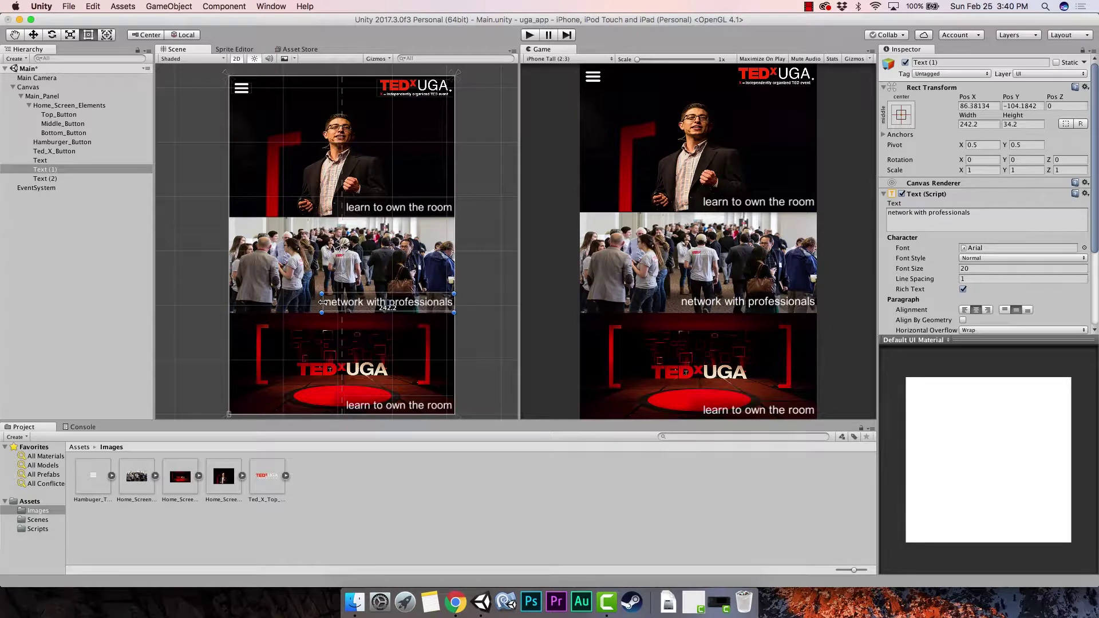
- Replace the wording of Text (2) on the bottom image with "join the experience"
left_click(45, 180)
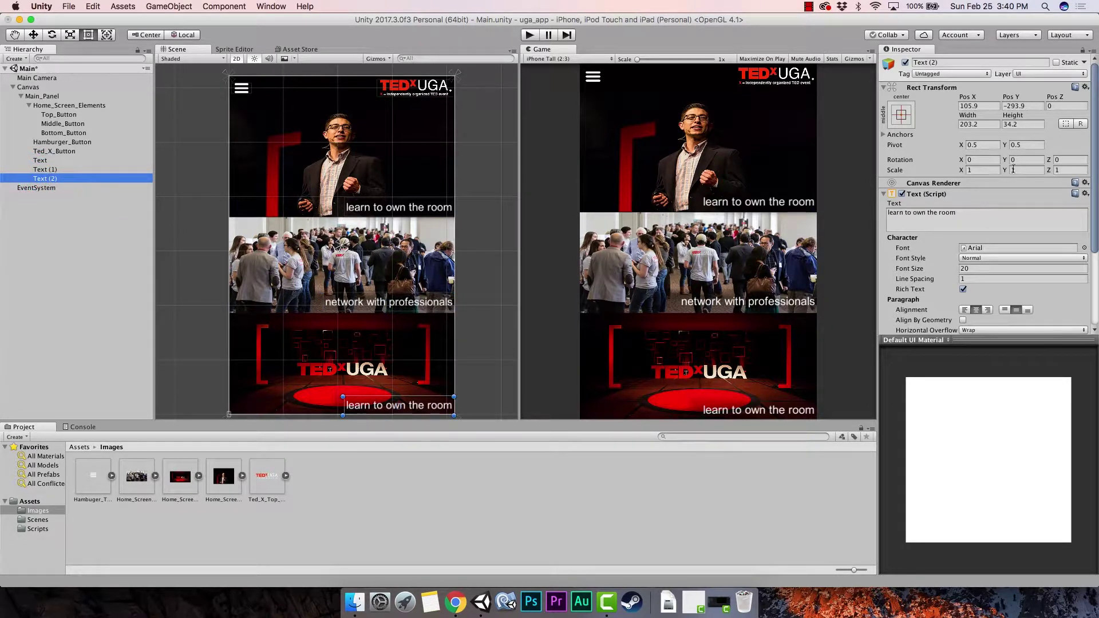
left_click(960, 210)
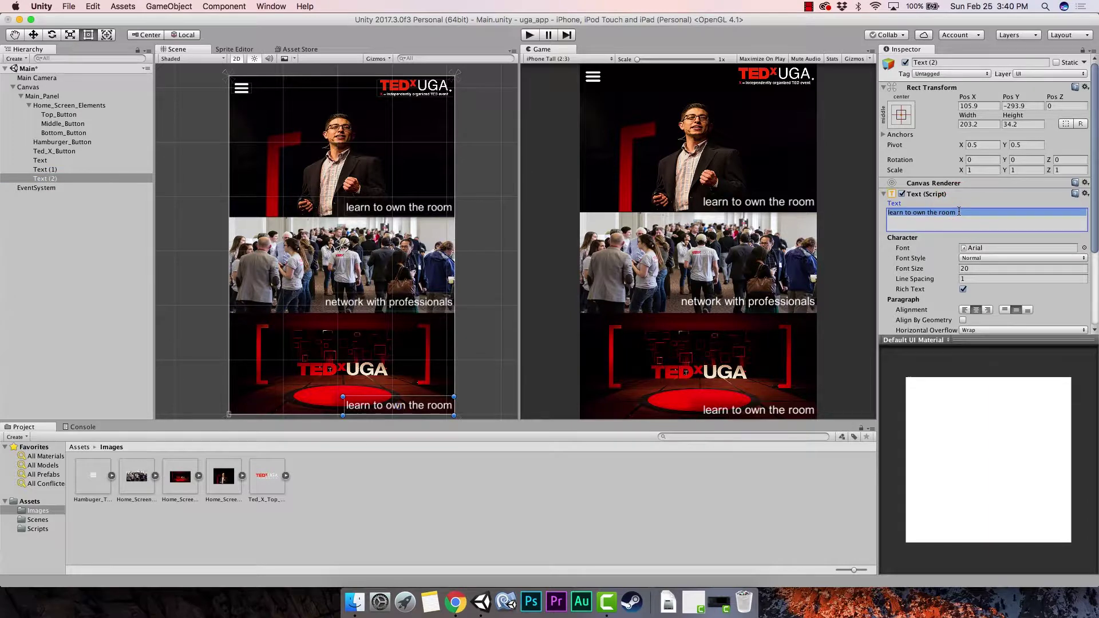
type("join")
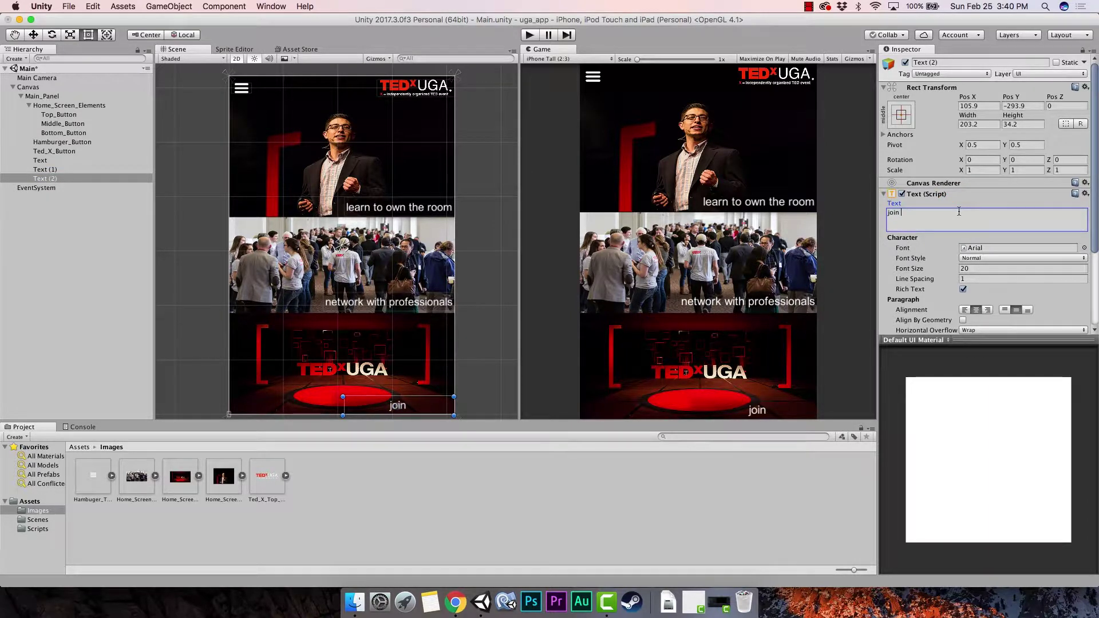
type(" the exper")
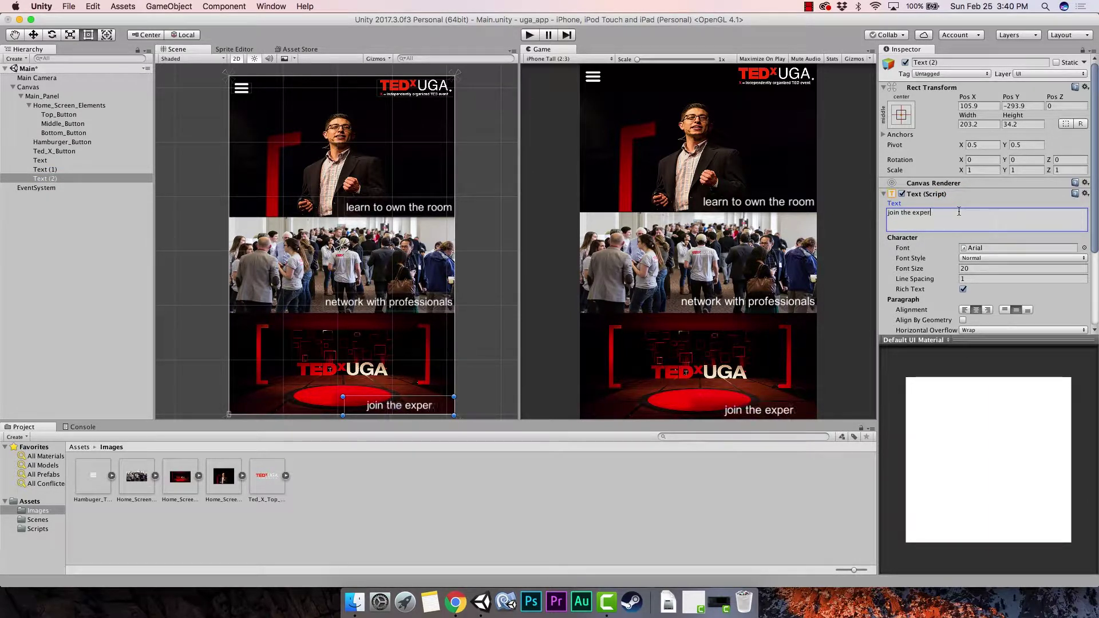
type("ience")
key("Return")
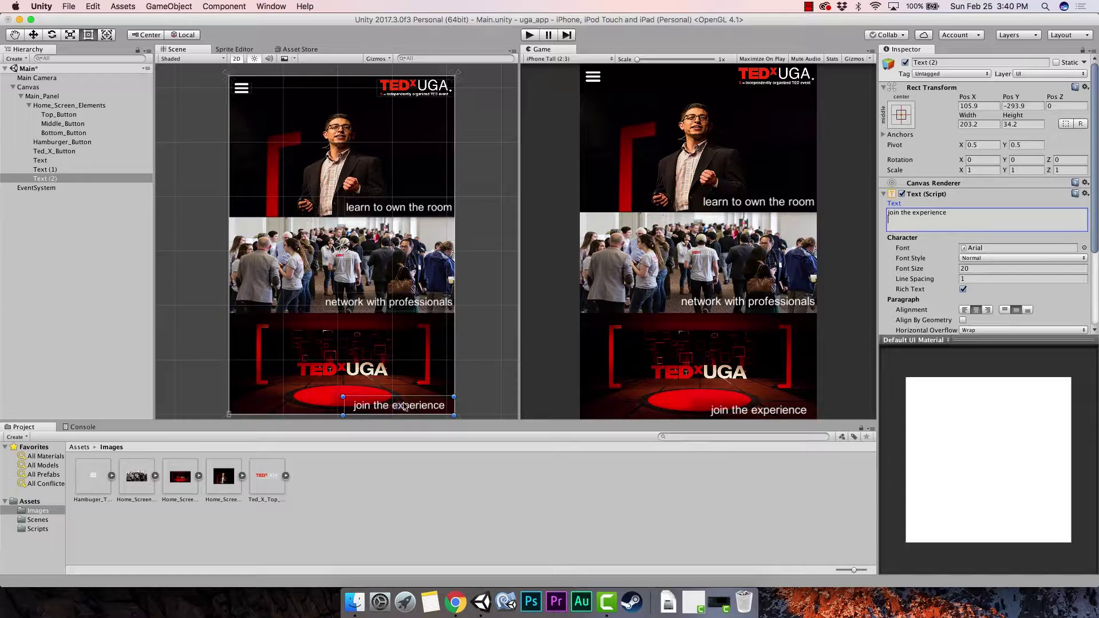
- Deselect the bottom caption and compare the three captions with the Chrome mockup
left_click(389, 378)
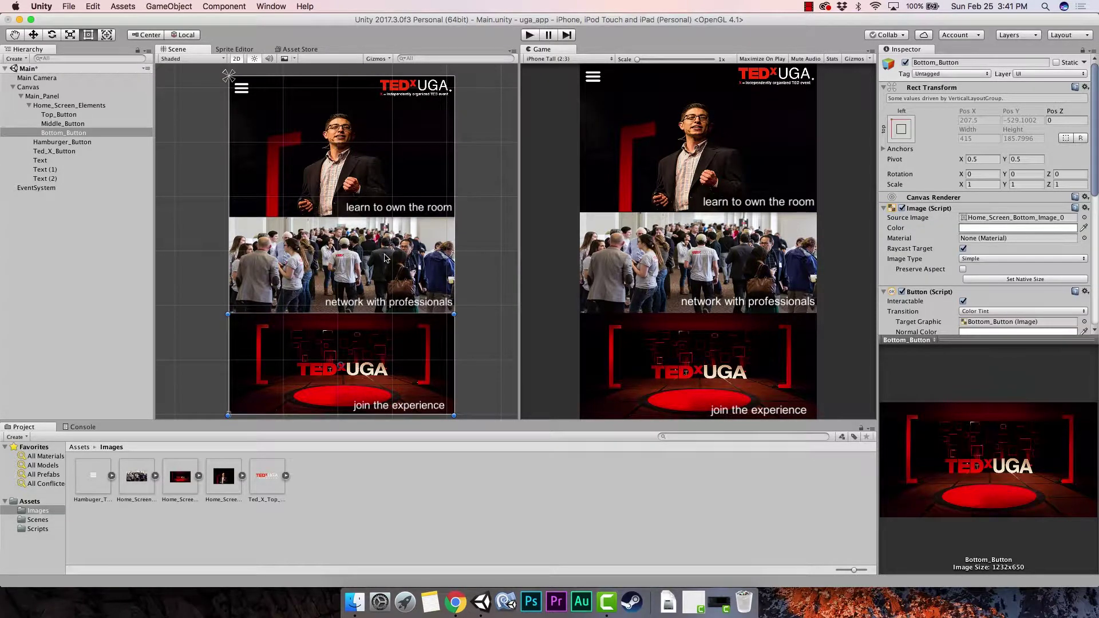
left_click(456, 602)
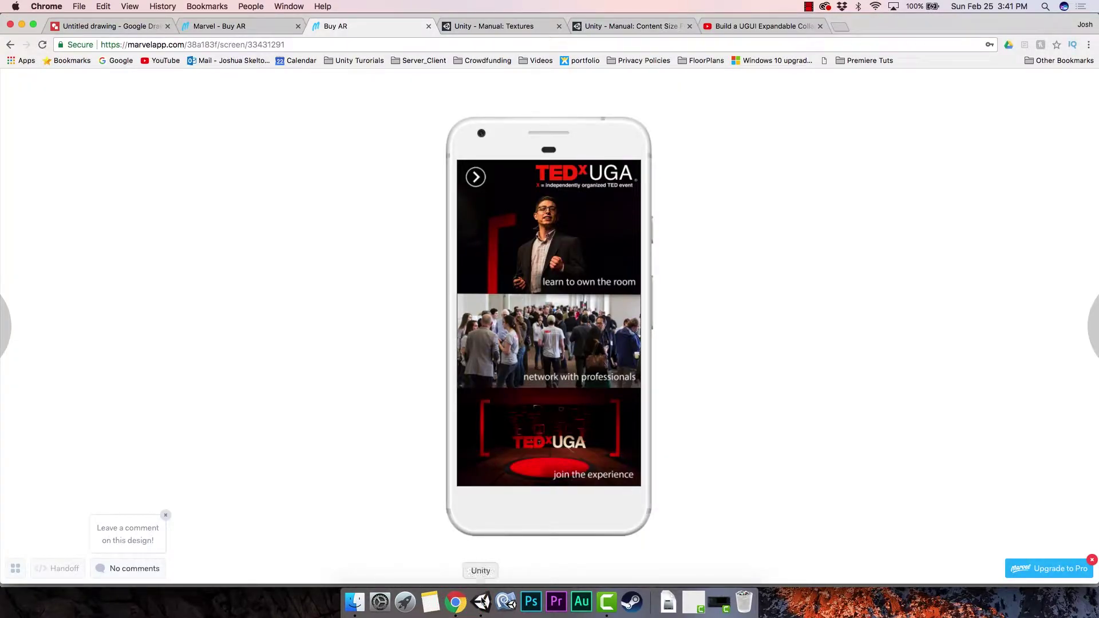
- Return to Unity and select the three captions Text, Text (1) and Text (2) together
left_click(482, 600)
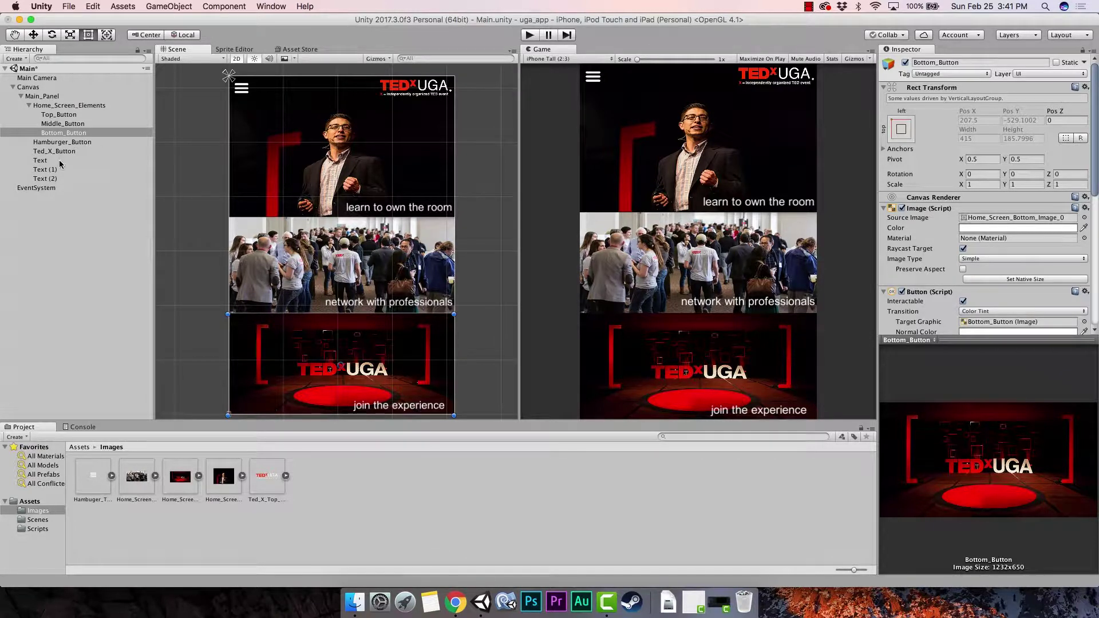
left_click(40, 160)
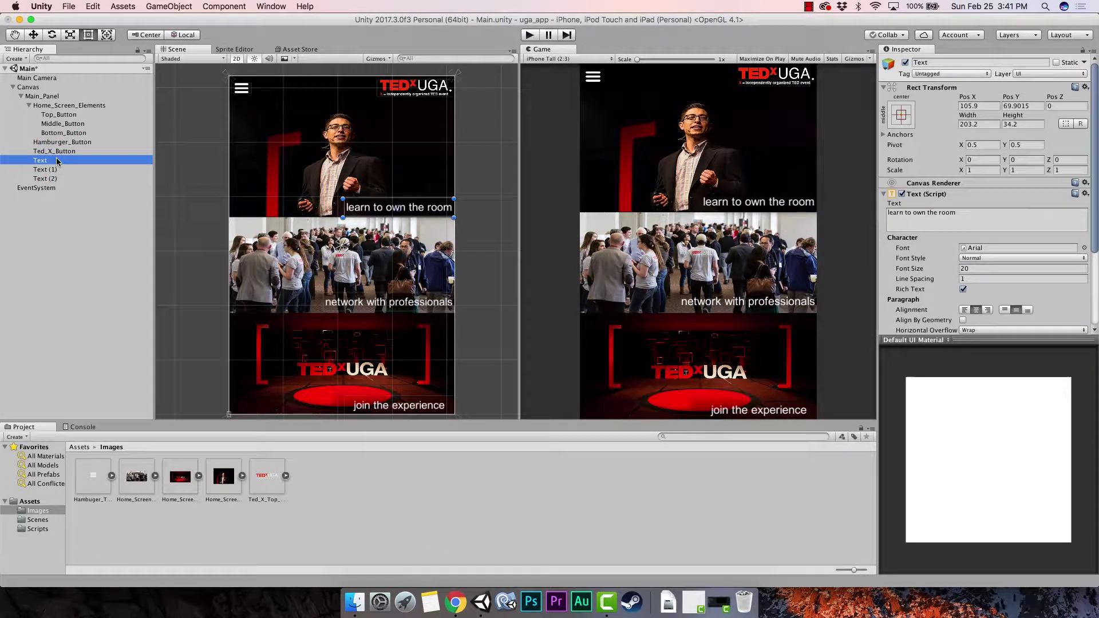
left_click(58, 177, "shift")
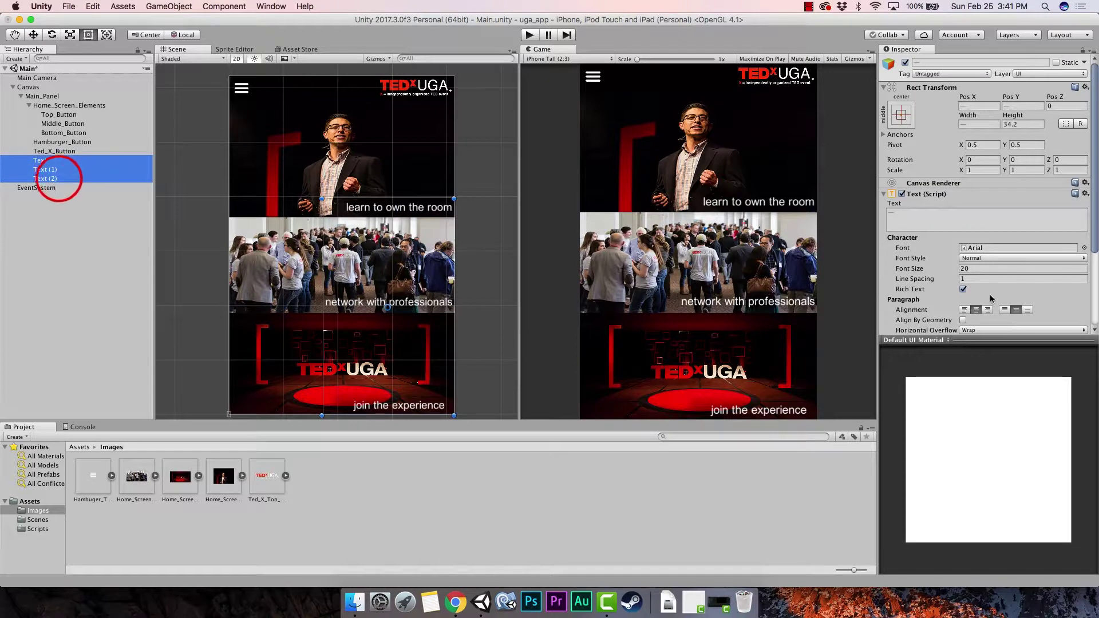
- Try Best Fit on the three captions and check their vertical and horizontal overflow options
scroll(1011, 297, "down", 1)
scroll(1011, 297, "down", 3)
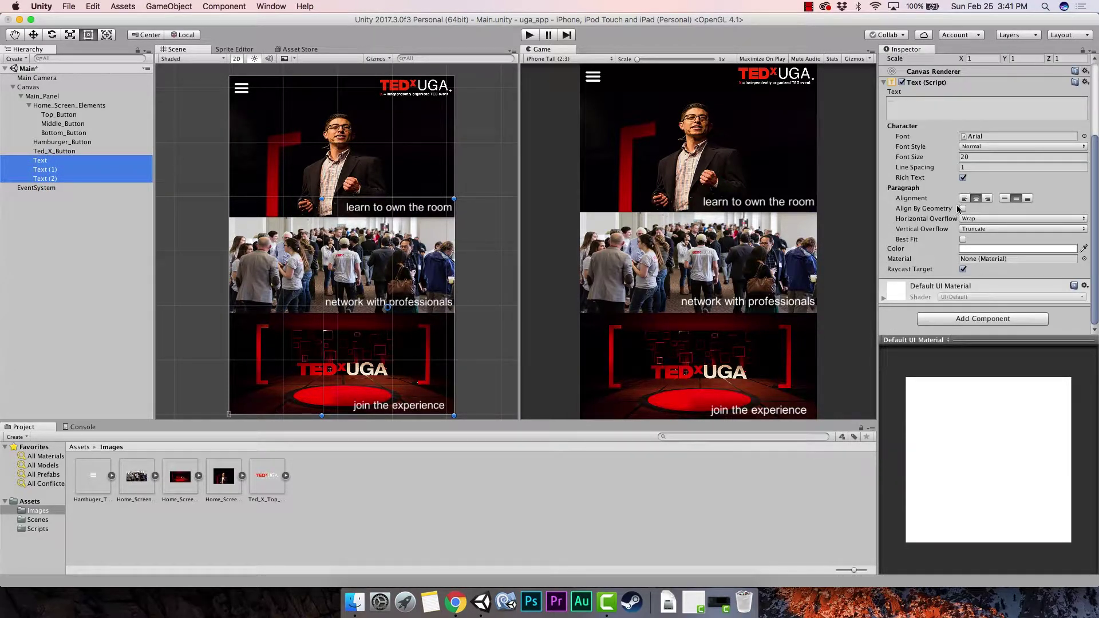
scroll(976, 241, "up", 1)
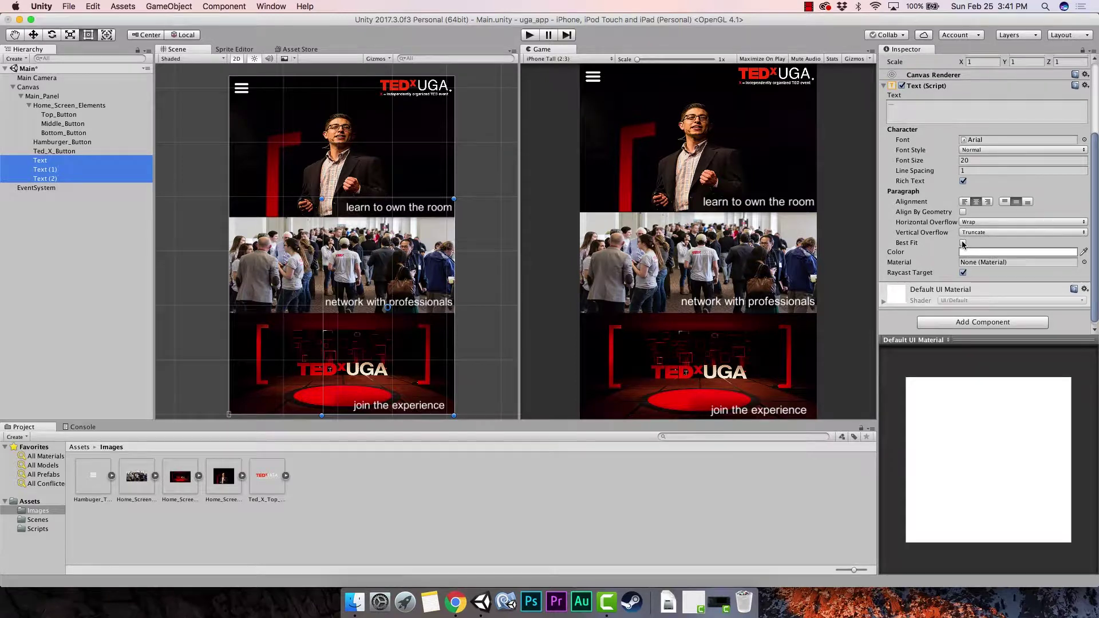
left_click(963, 243)
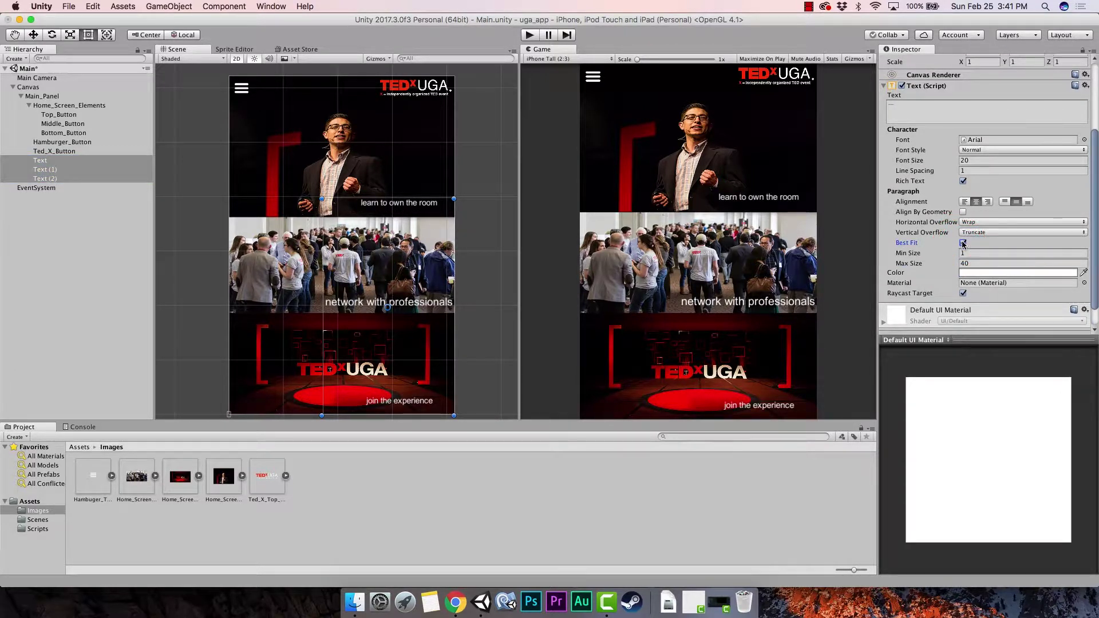
left_click(963, 243)
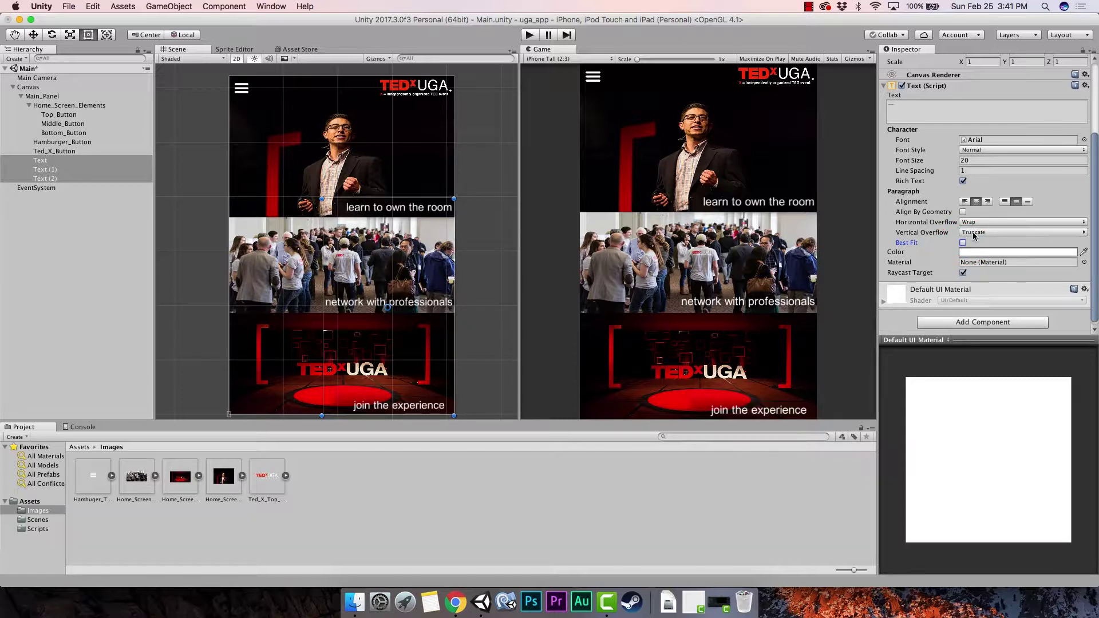
left_click(973, 232)
left_click(977, 241)
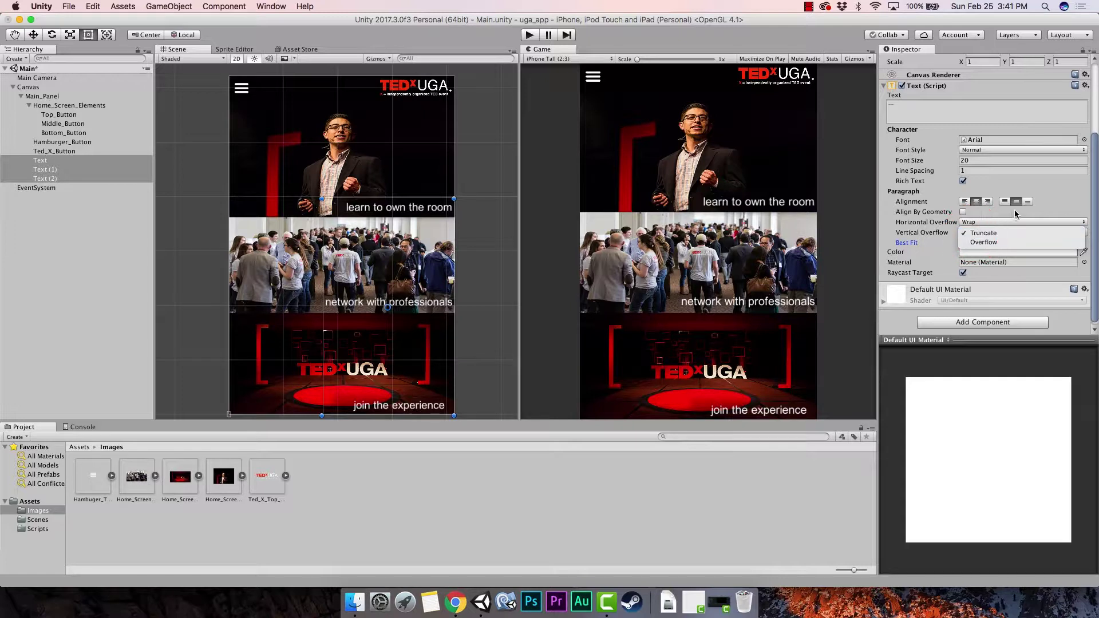
left_click(1008, 222)
left_click(1007, 223)
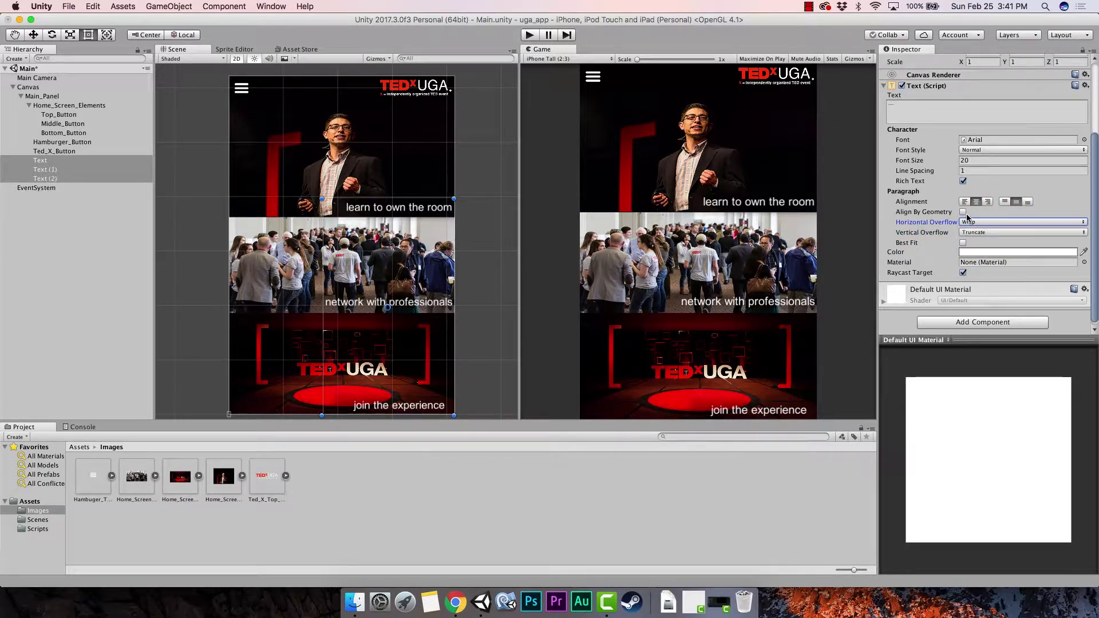
- Locate the captions' current font asset and view which fonts the project offers for them
left_click(980, 140)
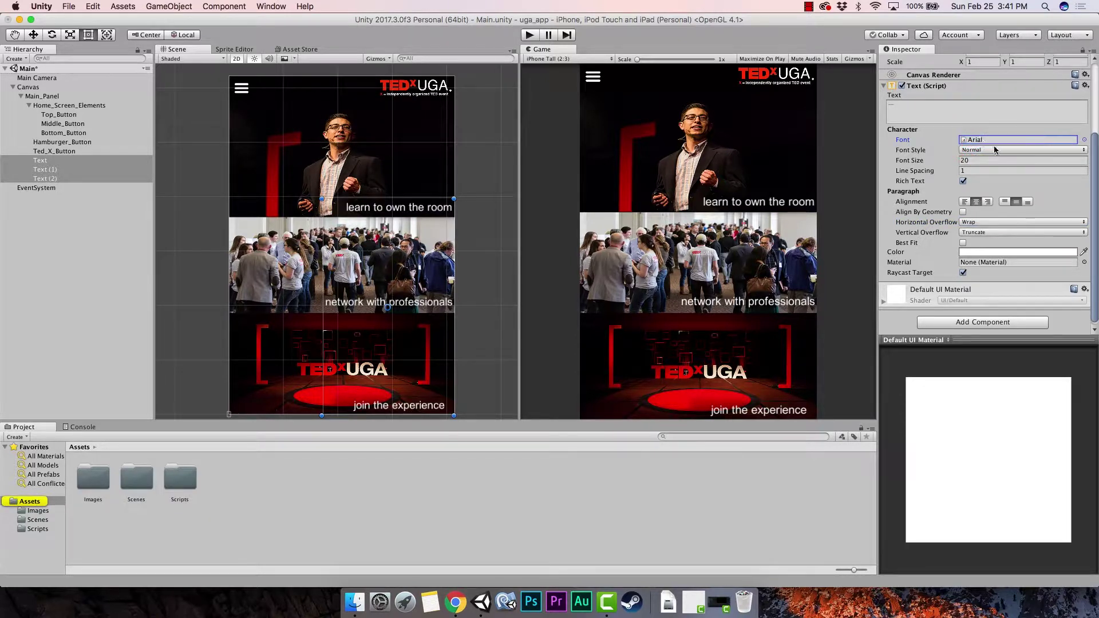
left_click(1000, 141)
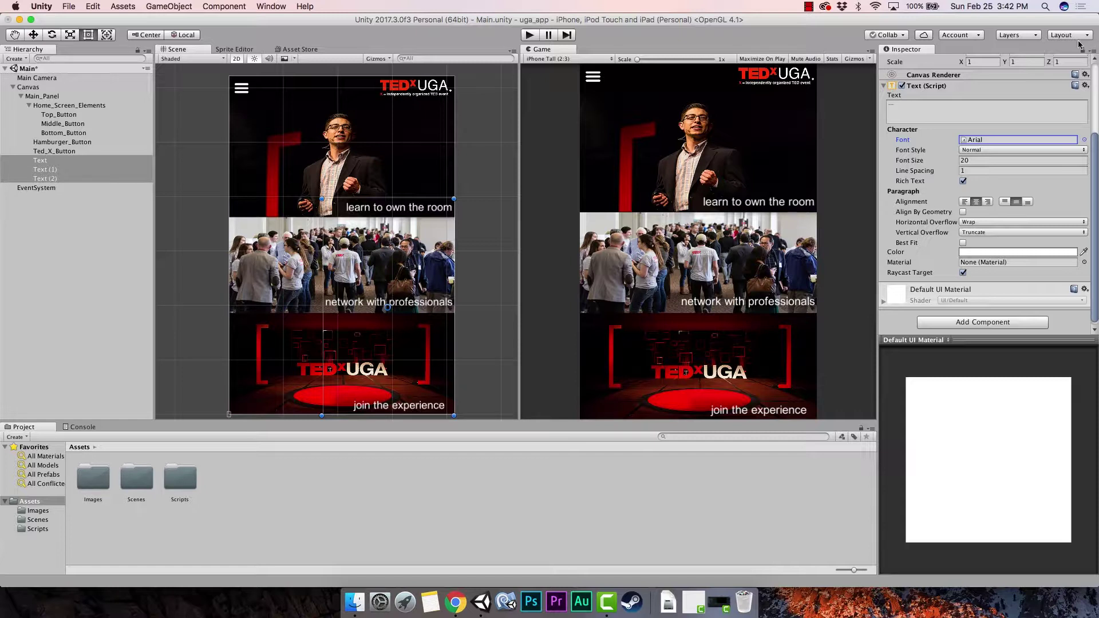
left_click(987, 139)
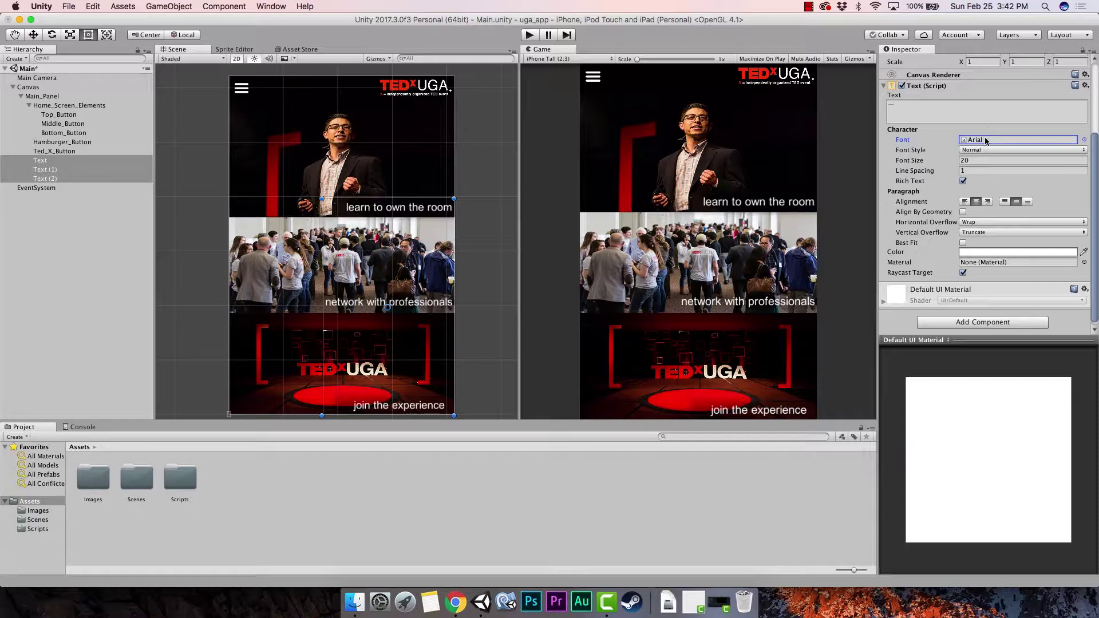
left_click(1085, 140)
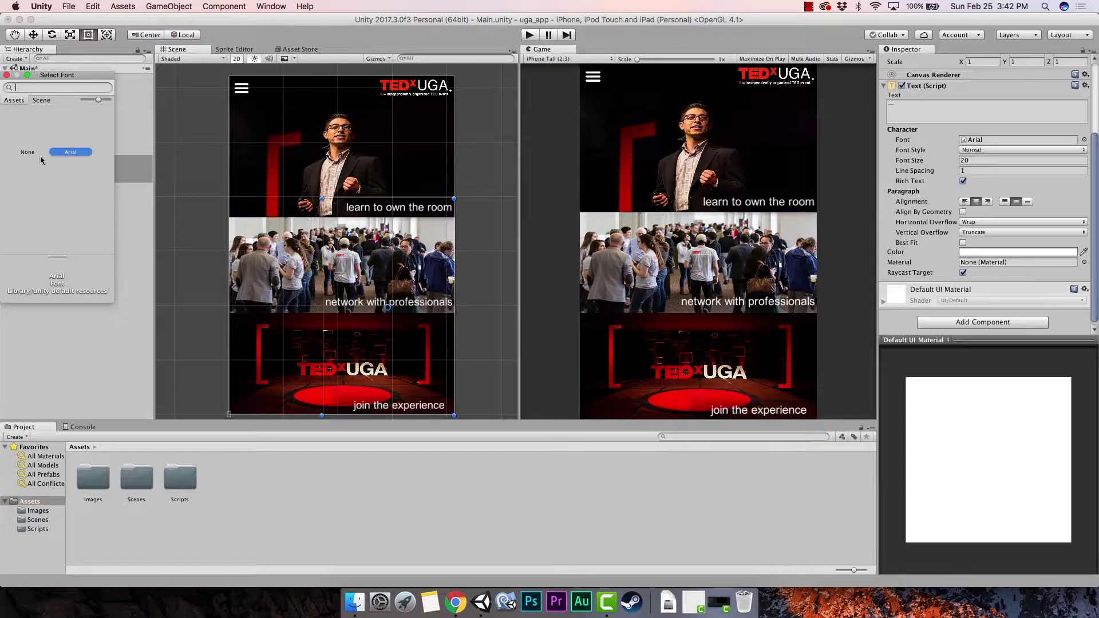
left_click(134, 83)
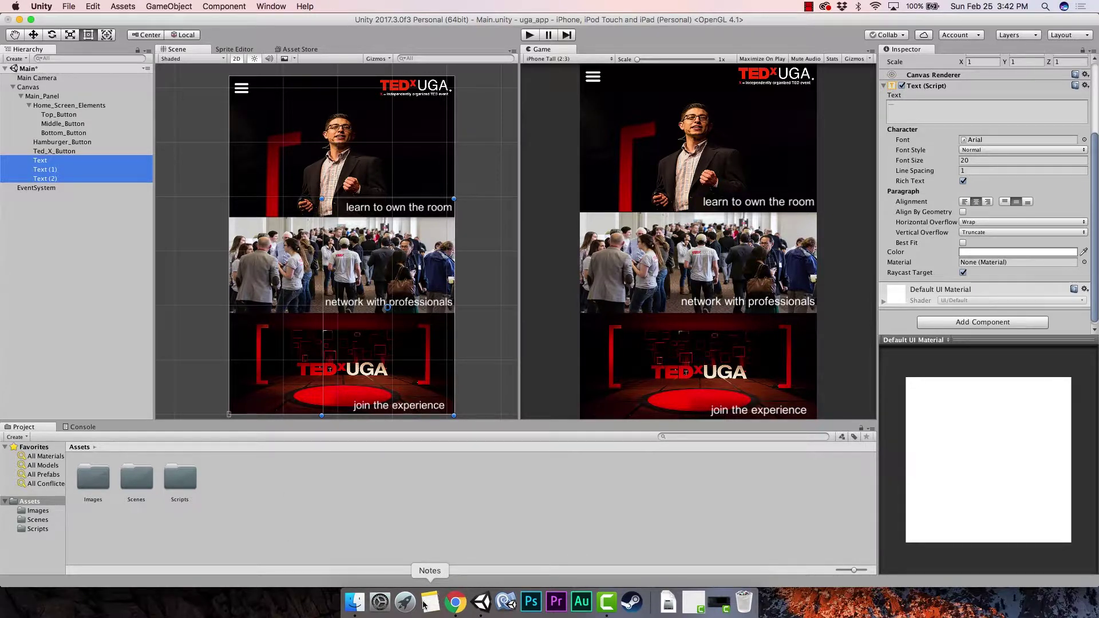
- Switch to Chrome, search for "free fonts" in a new tab and open the 1001 Free Fonts site
left_click(456, 603)
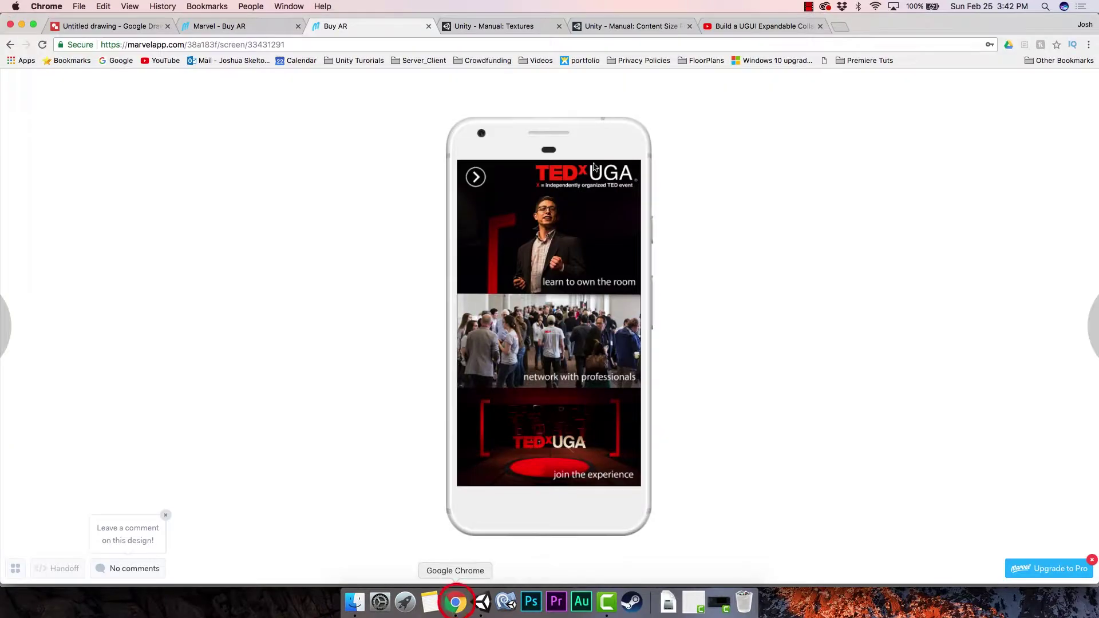
left_click(842, 26)
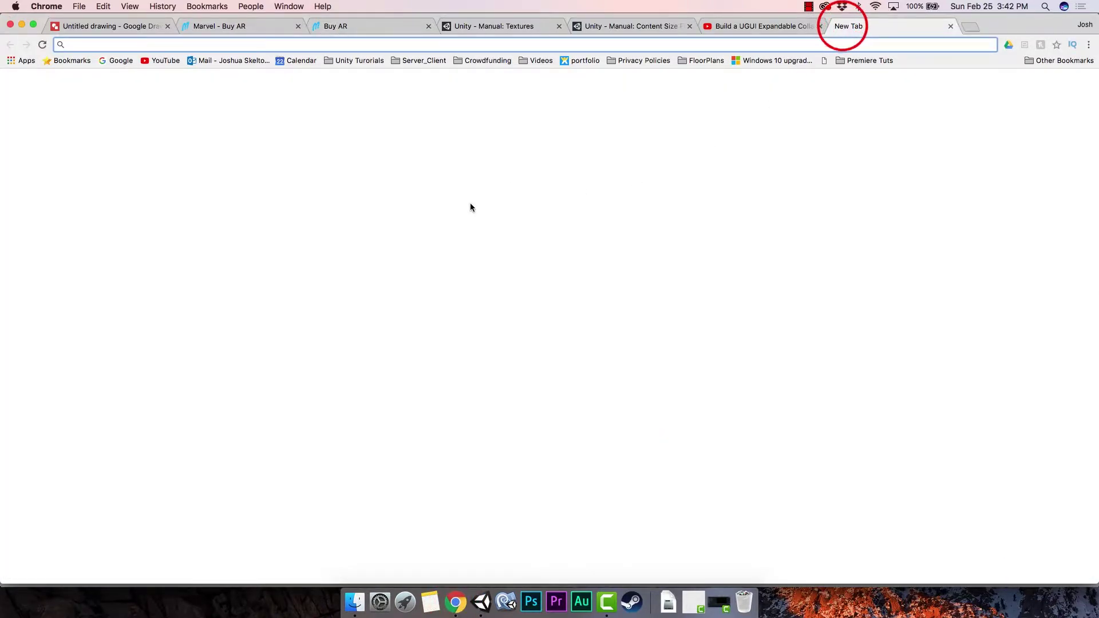
left_click(429, 239)
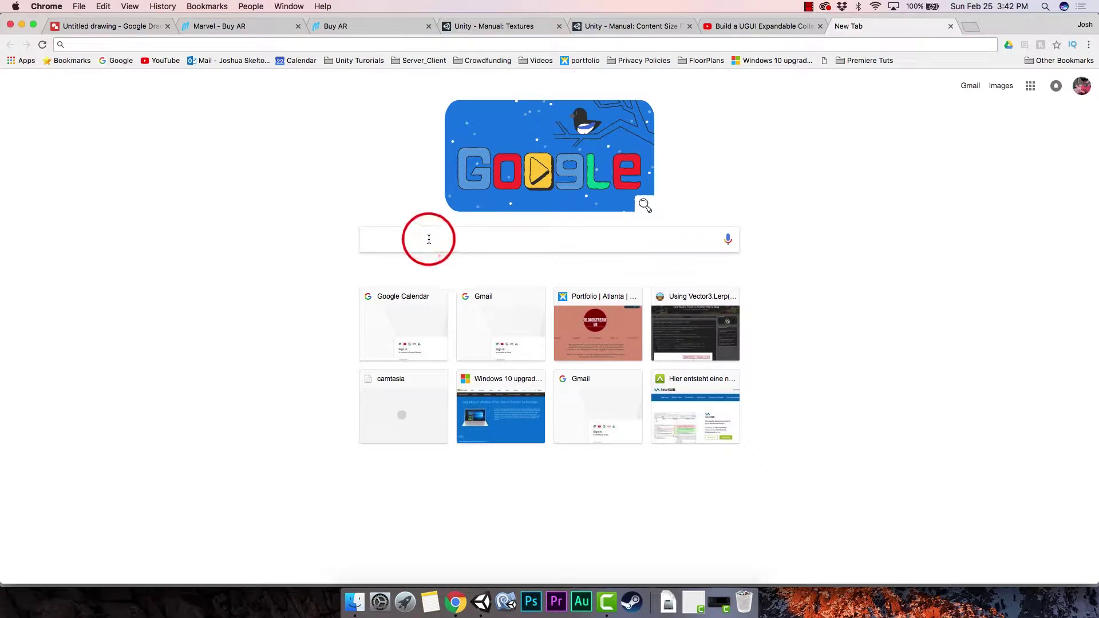
type("free fonts")
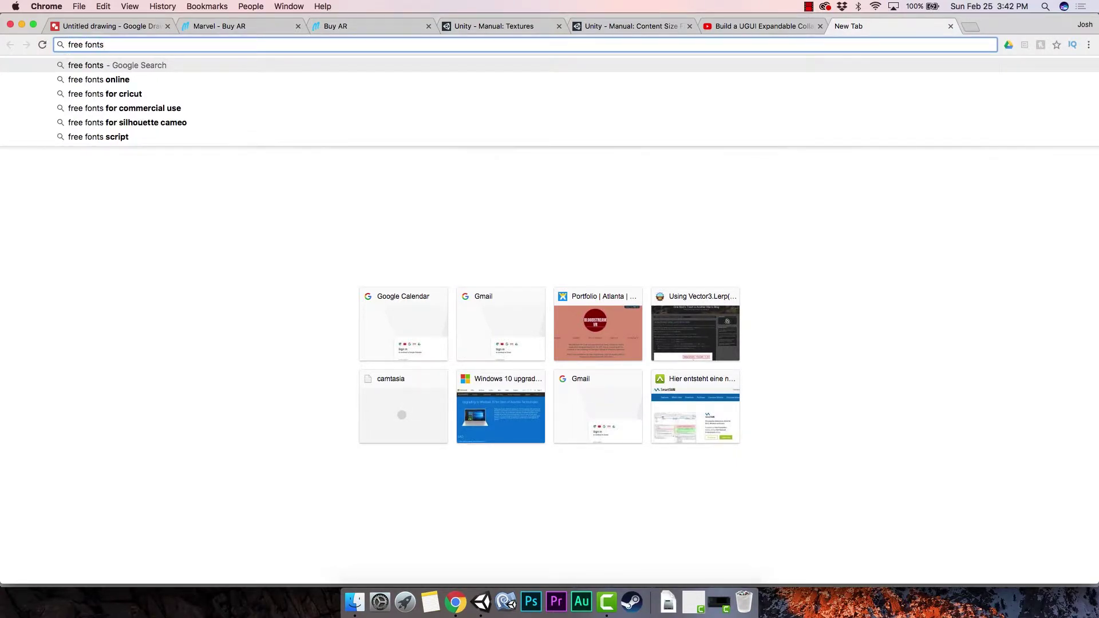
key("Return")
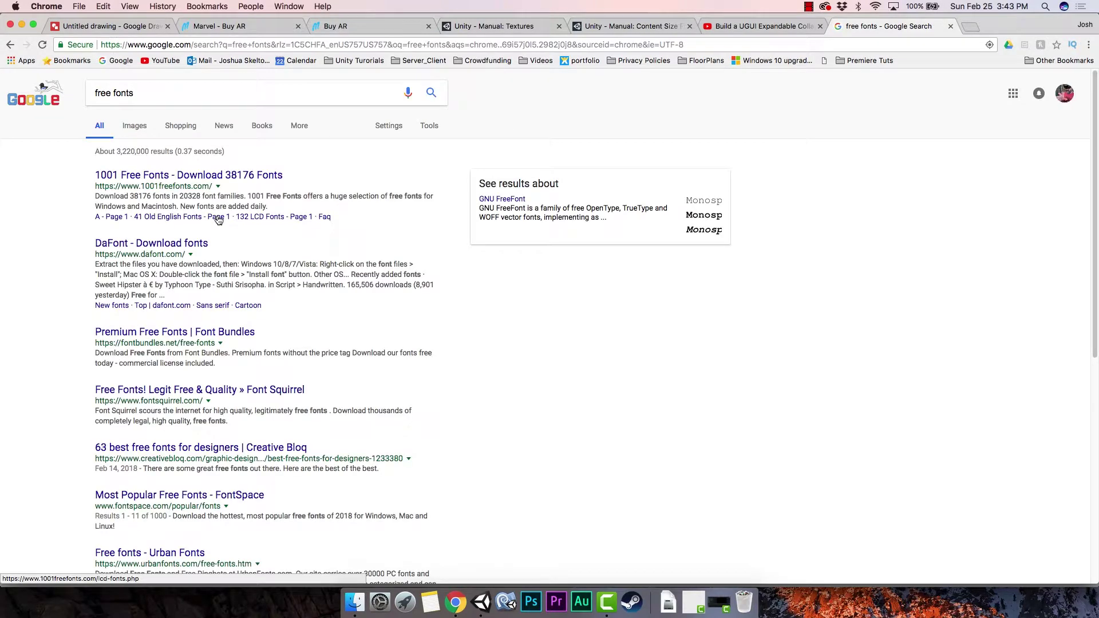
left_click(187, 176)
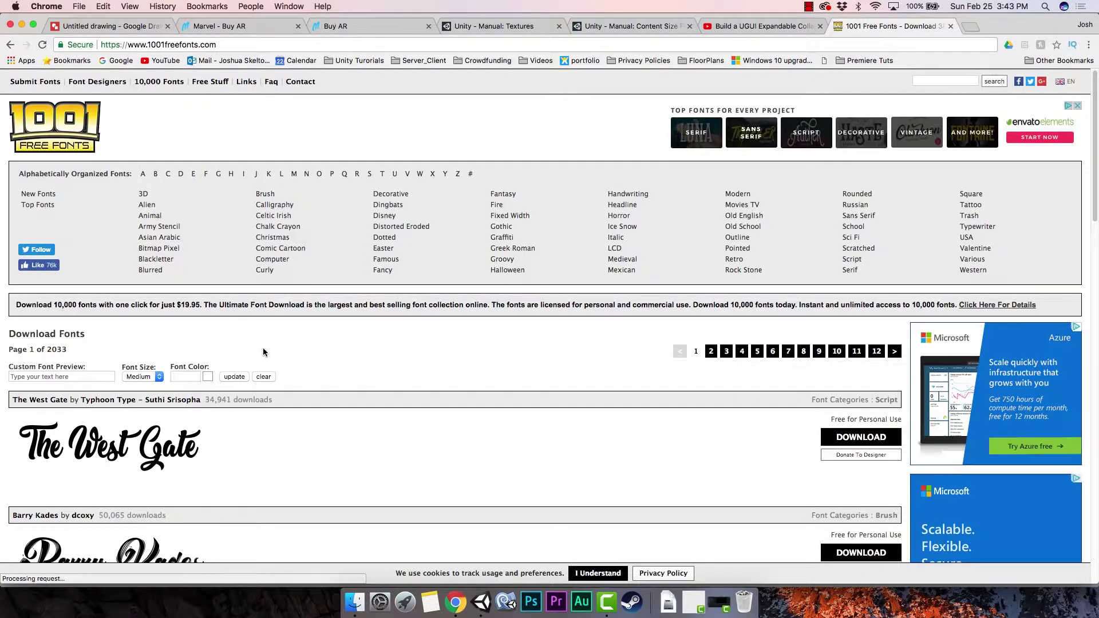
- Look through the first two pages of the font list for a suitable caption font
scroll(264, 349, "down", 10)
scroll(265, 354, "down", 20)
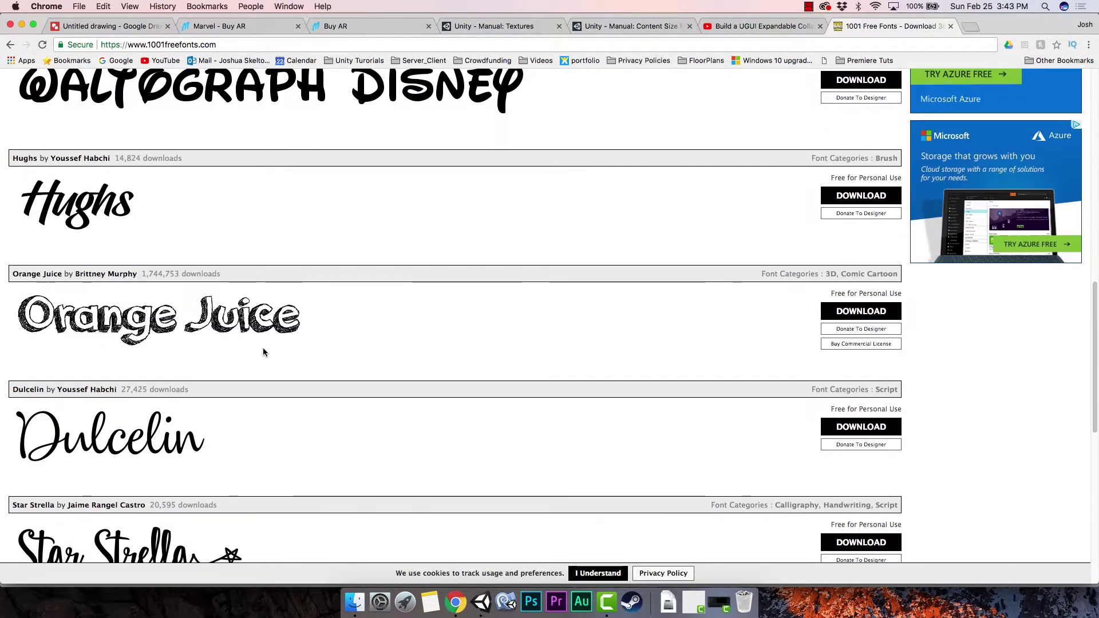
scroll(266, 353, "down", 2)
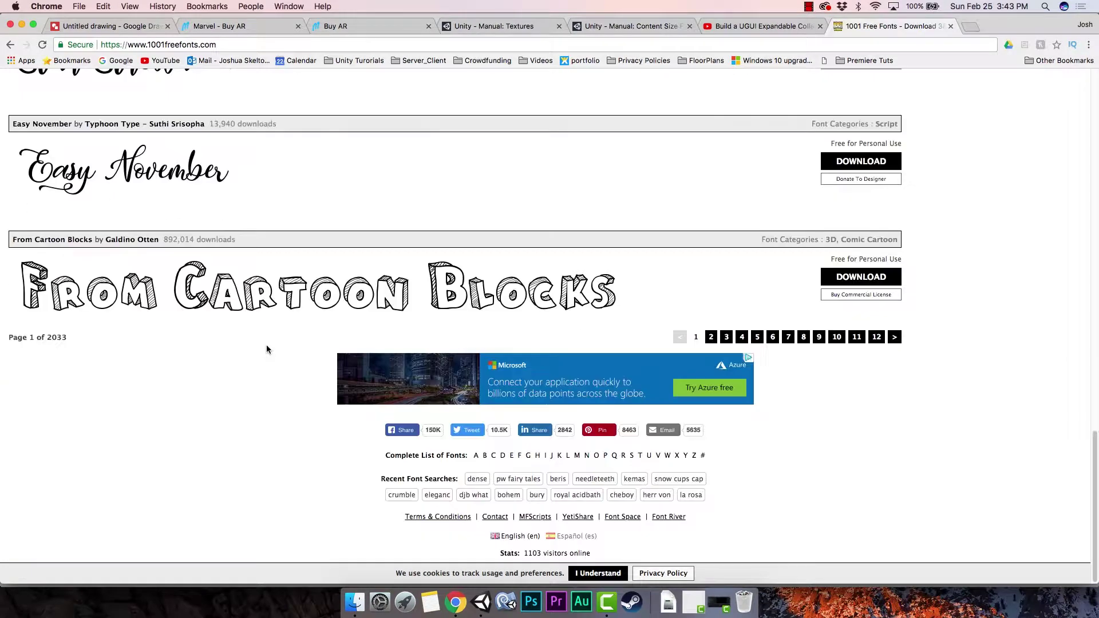
left_click(711, 336)
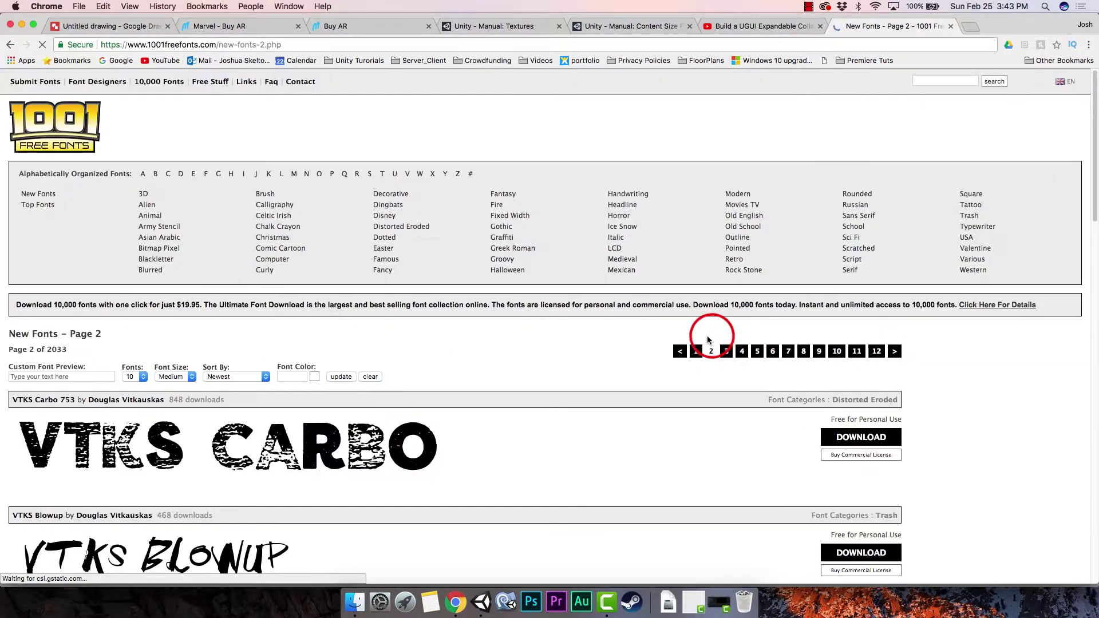
scroll(649, 358, "down", 20)
scroll(648, 360, "down", 5)
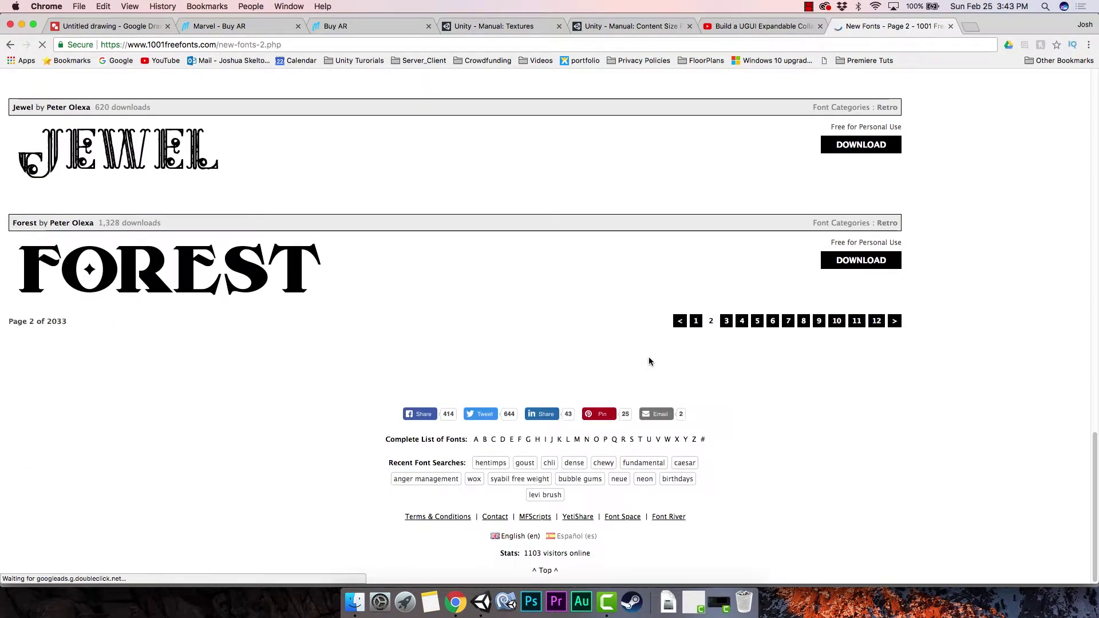
- Open page 3 of the font list and examine its font samples
scroll(649, 361, "up", 20)
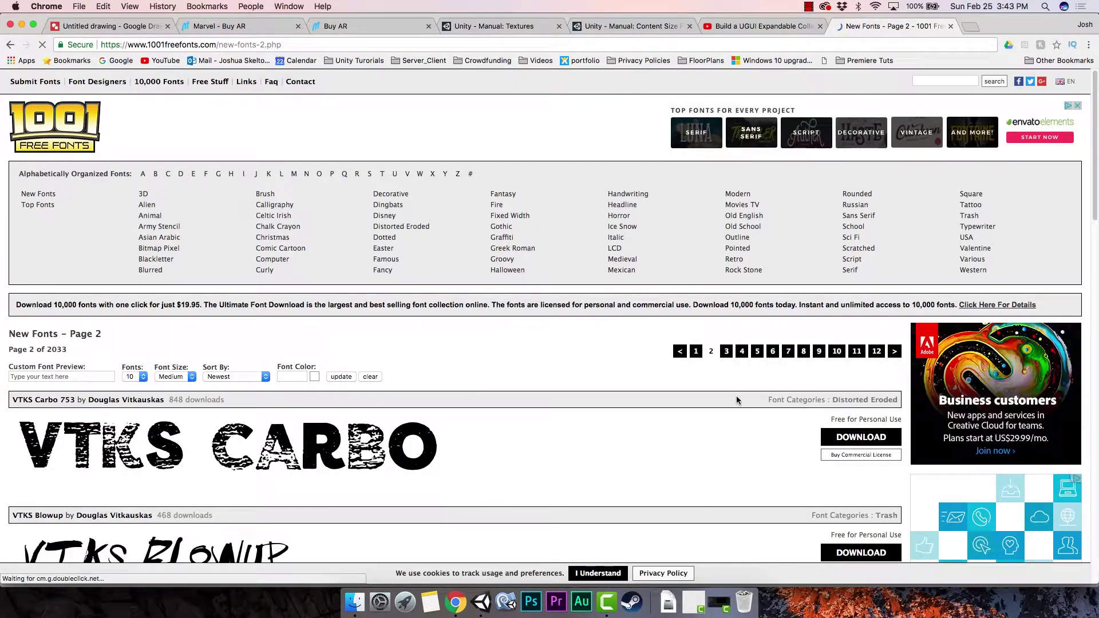
left_click(725, 352)
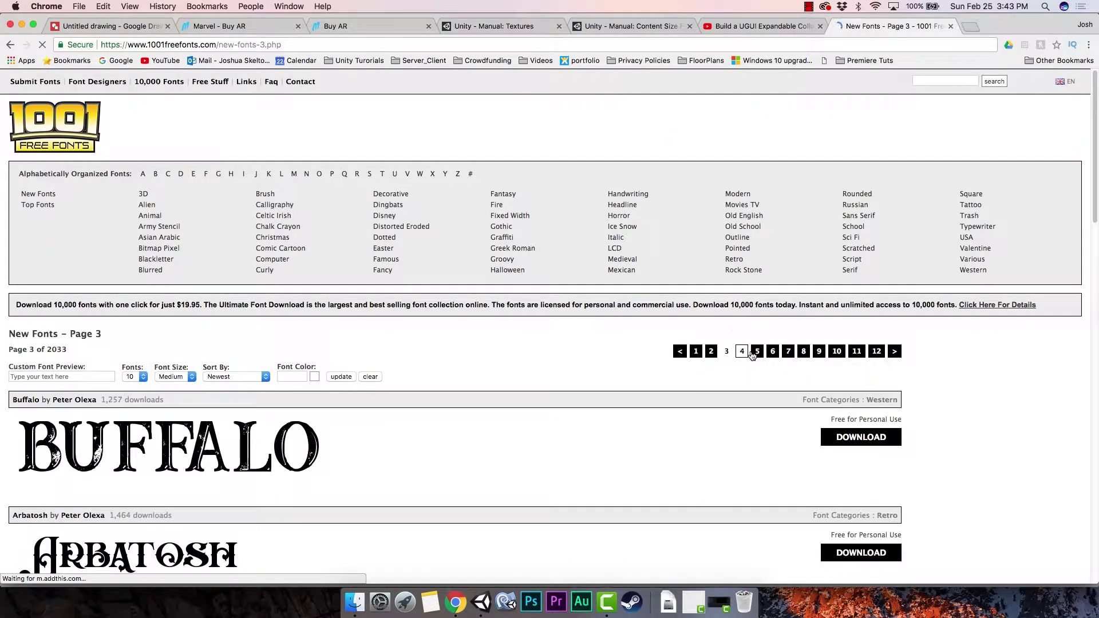
scroll(690, 440, "down", 15)
scroll(692, 439, "down", 10)
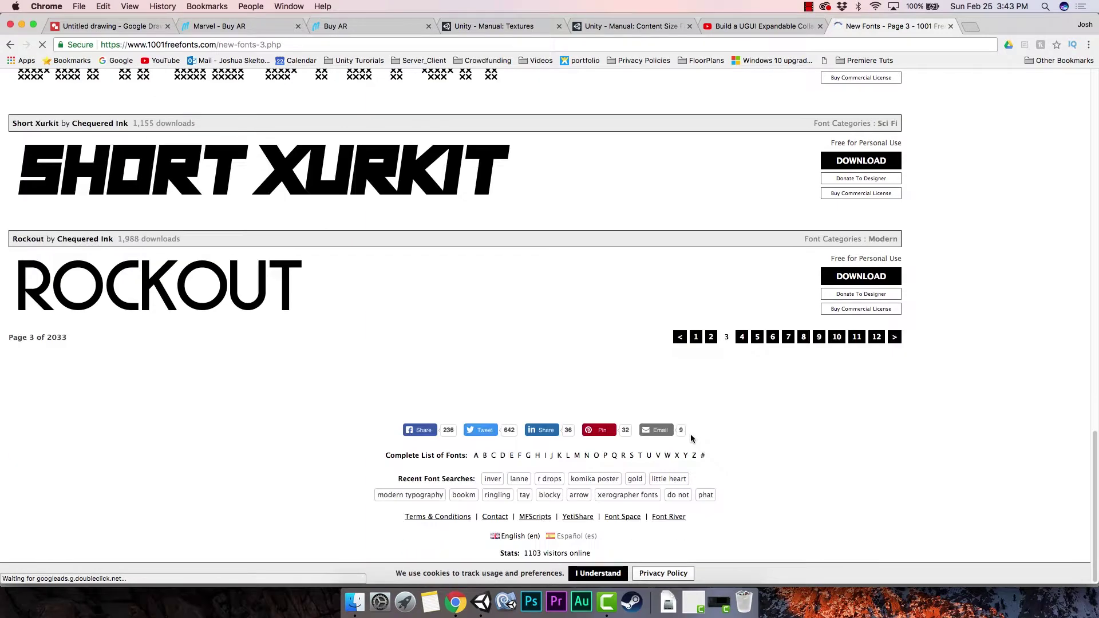
scroll(691, 438, "up", 1)
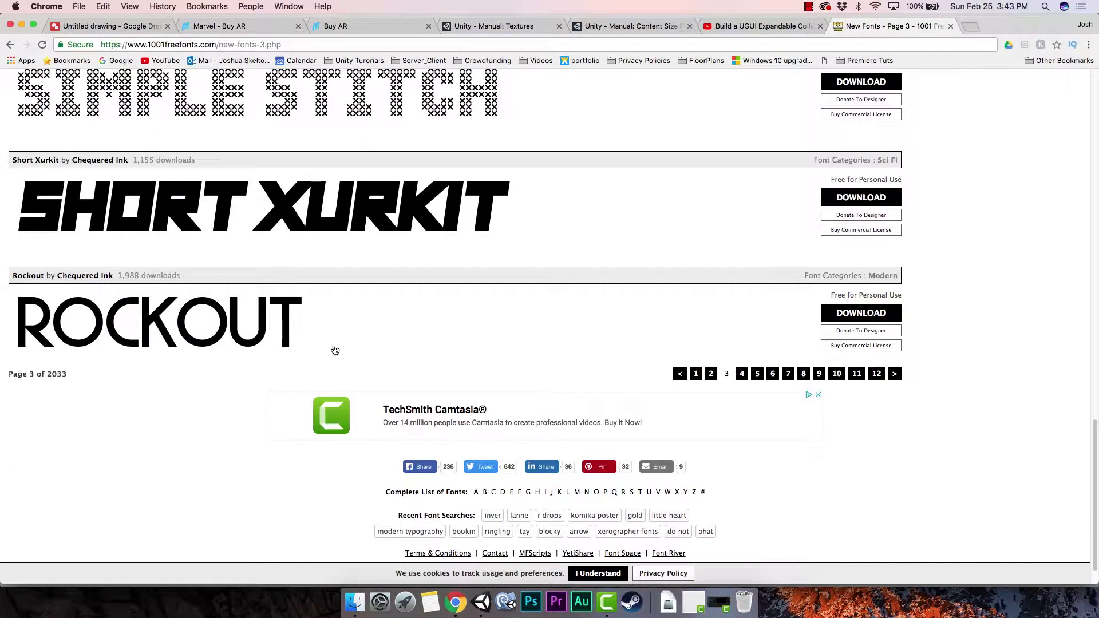
- Open page 4 of the font list and examine its font samples
scroll(764, 346, "up", 20)
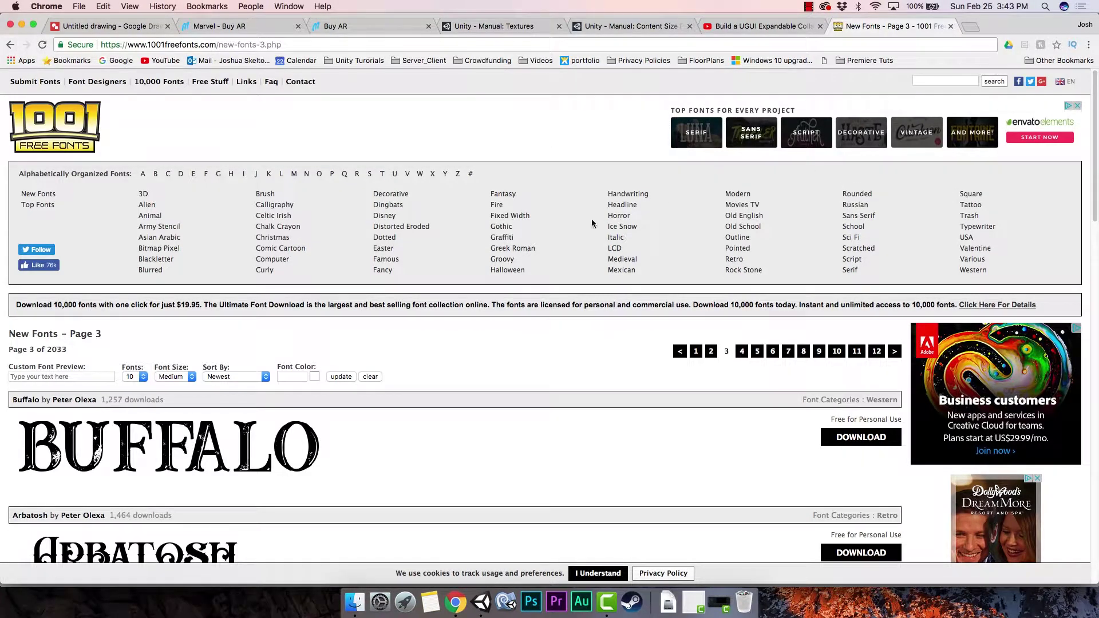
left_click(742, 351)
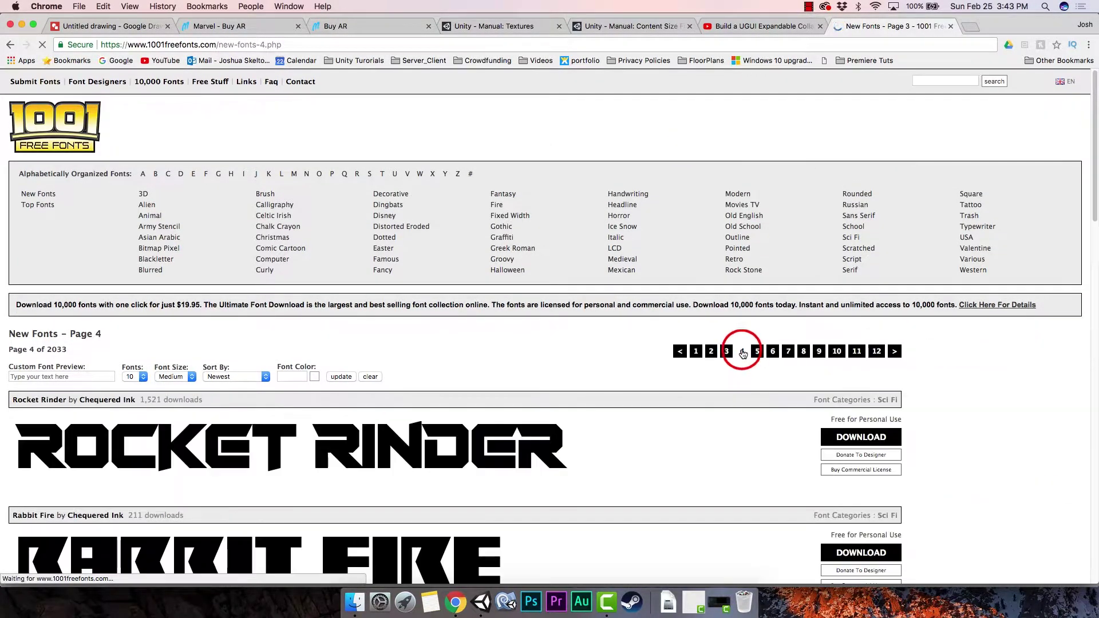
scroll(572, 462, "down", 12)
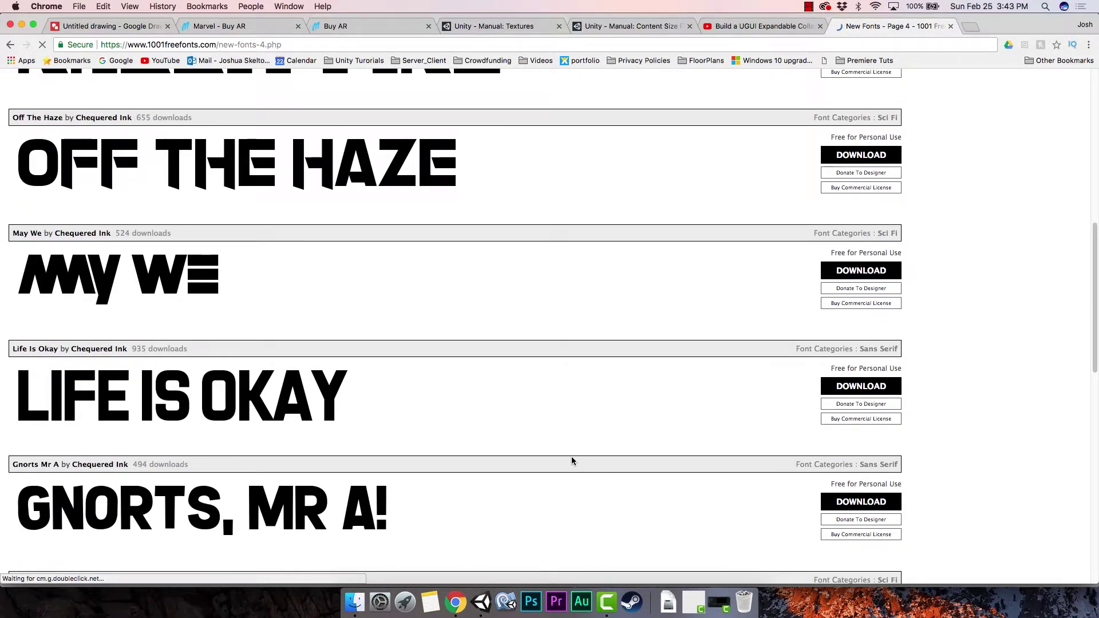
scroll(572, 461, "down", 9)
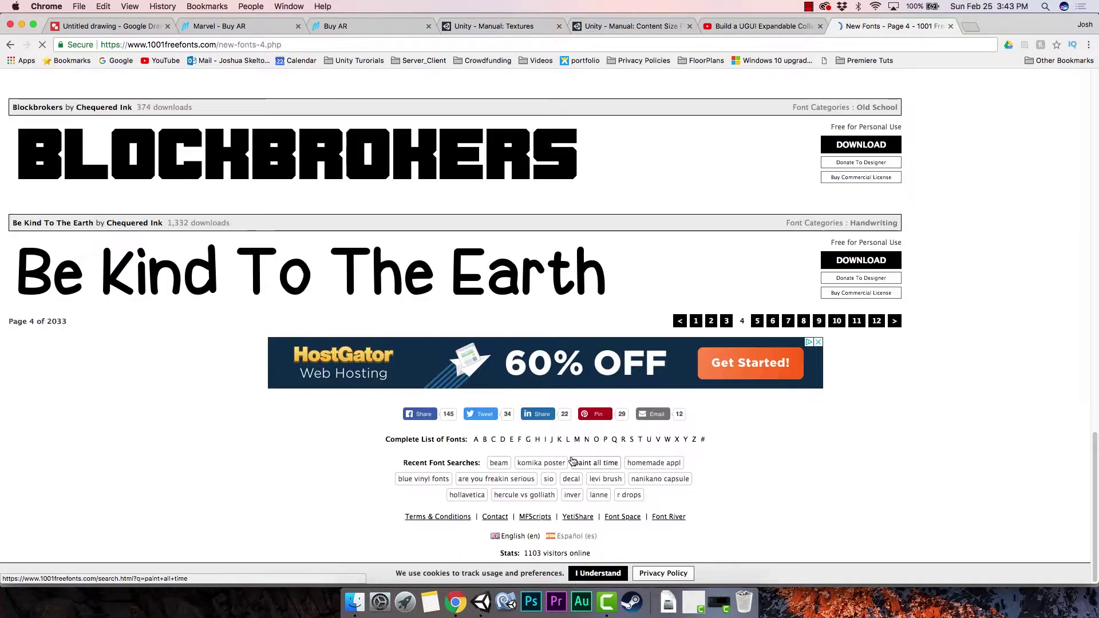
scroll(573, 462, "up", 10)
scroll(573, 461, "up", 10)
- Open page 5 of the font list and download the Bloxhall font
left_click(757, 351)
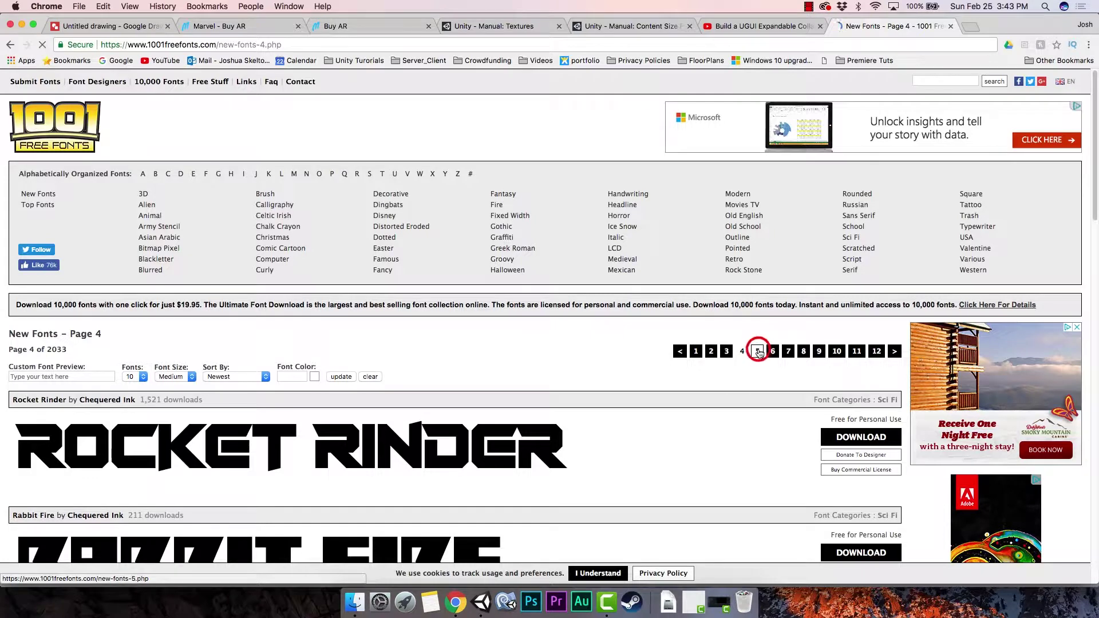
scroll(661, 399, "down", 7)
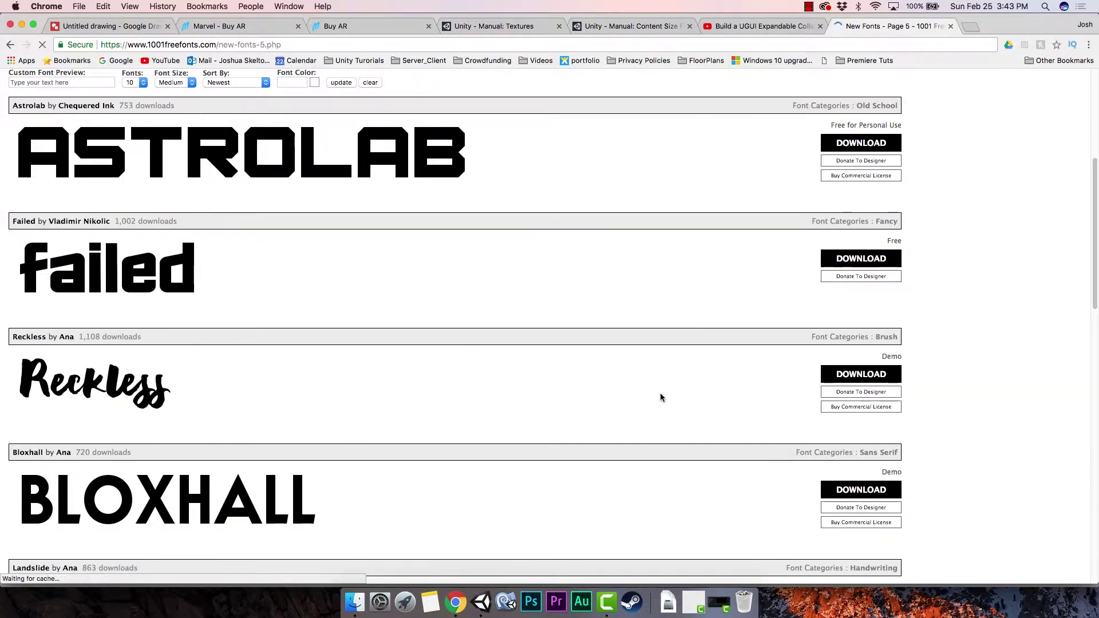
scroll(662, 398, "down", 2)
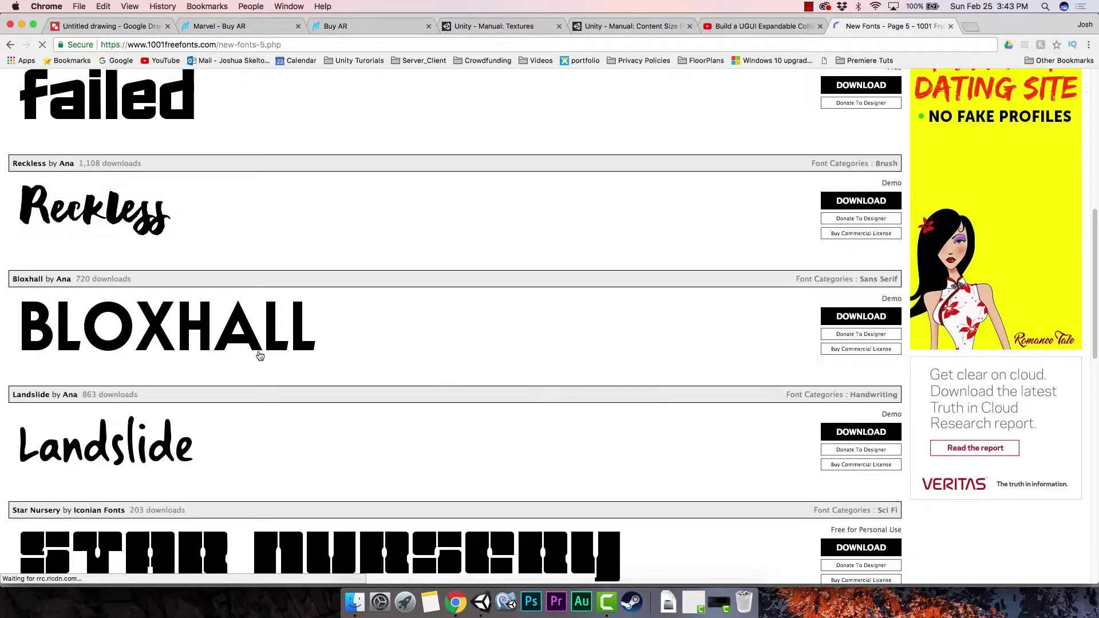
left_click(846, 316)
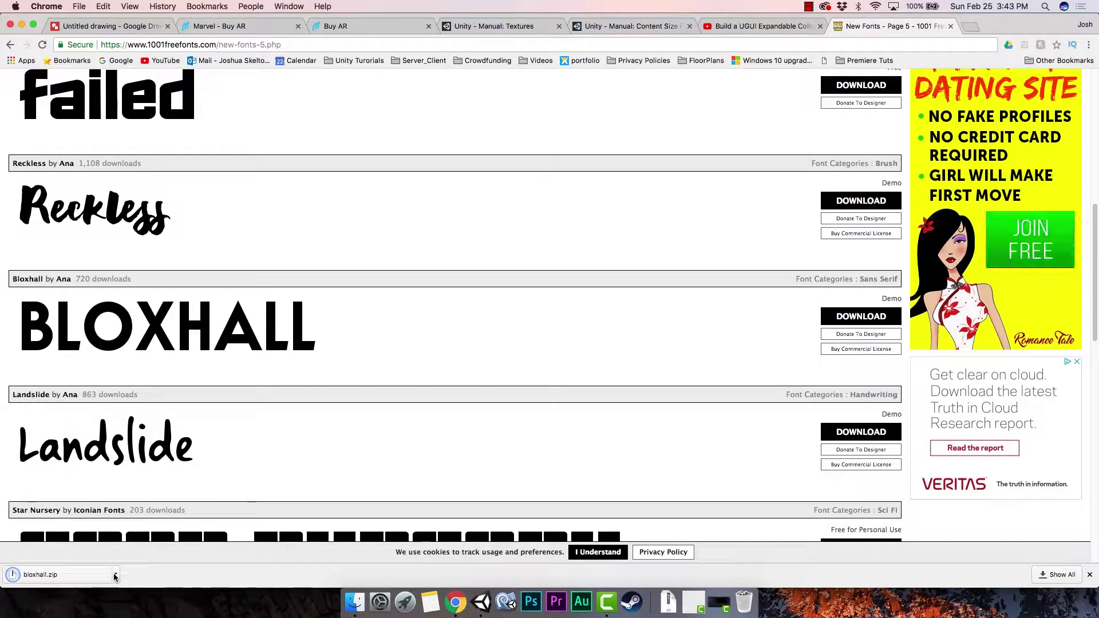
- Extract the downloaded bloxhall.zip in Finder with Archive Utility and select BloxhallSample.ttf in the extracted bloxhall folder
left_click(115, 575)
left_click(138, 559)
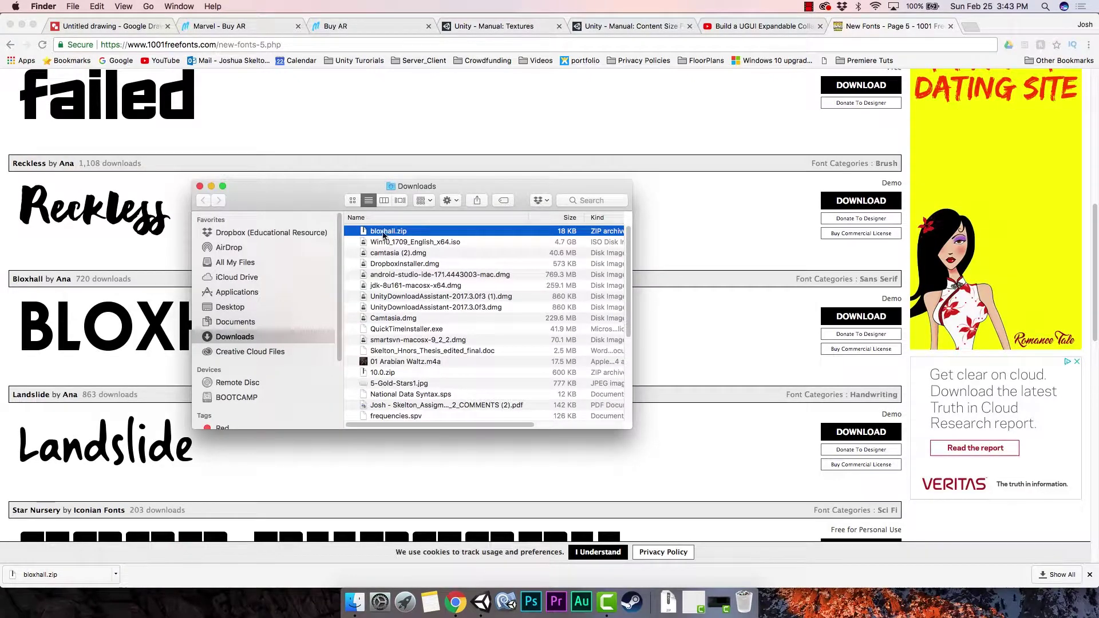
right_click(385, 231)
mouse_move(486, 245)
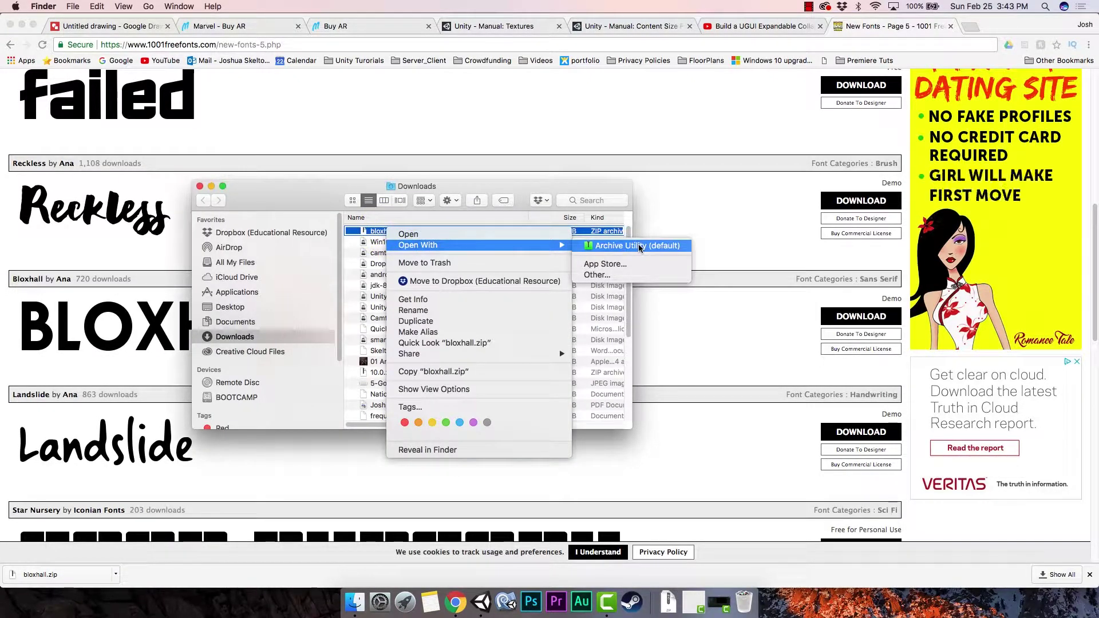
left_click(640, 247)
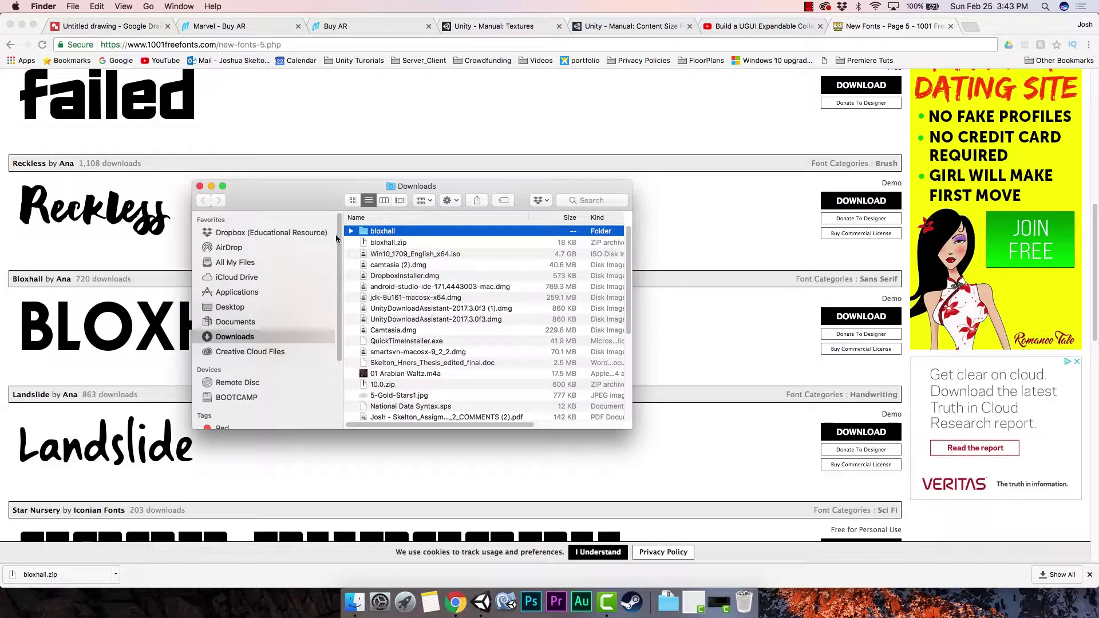
left_click(351, 231)
left_click(424, 242)
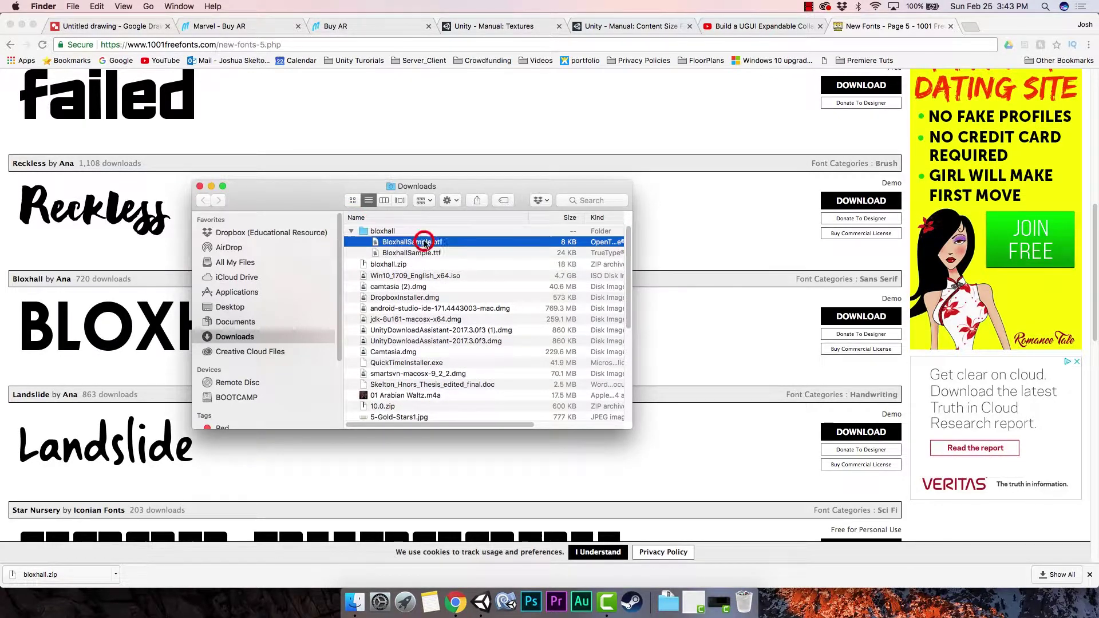
left_click(432, 253)
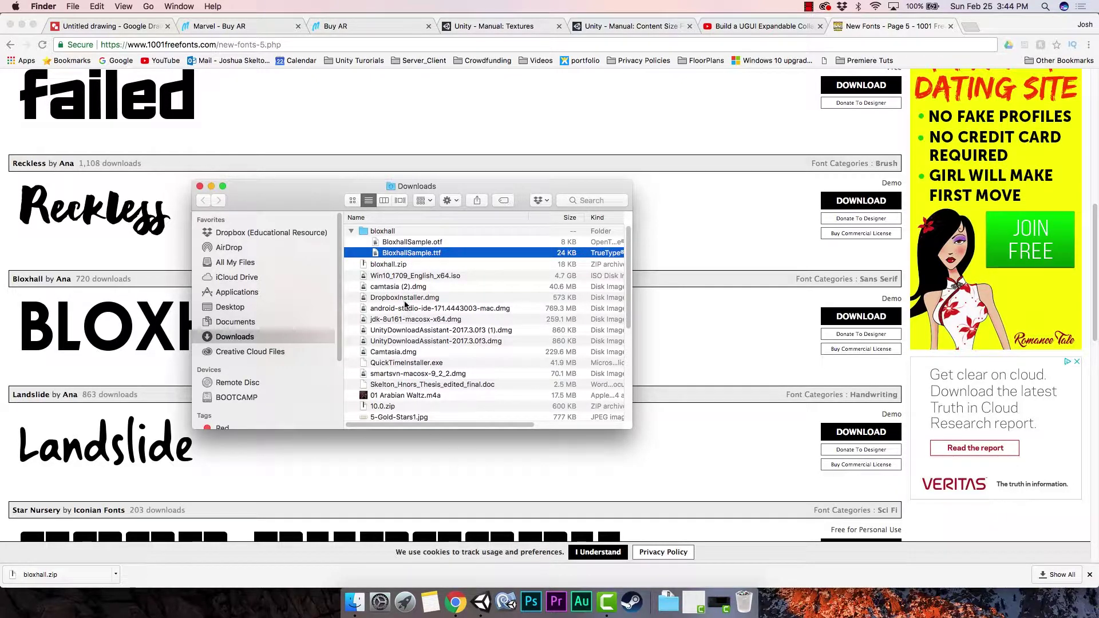
- Switch to Unity and import BloxhallSample.ttf from the Downloads folder into the project's Assets folder
left_click_drag(311, 201, 737, 108)
left_click(636, 94)
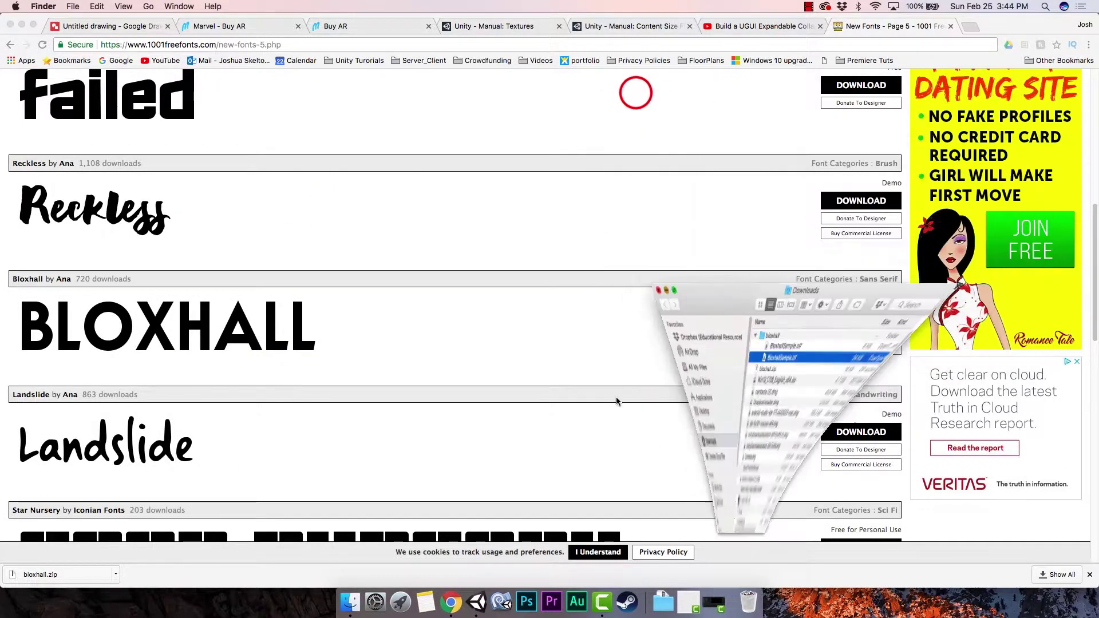
left_click(469, 604)
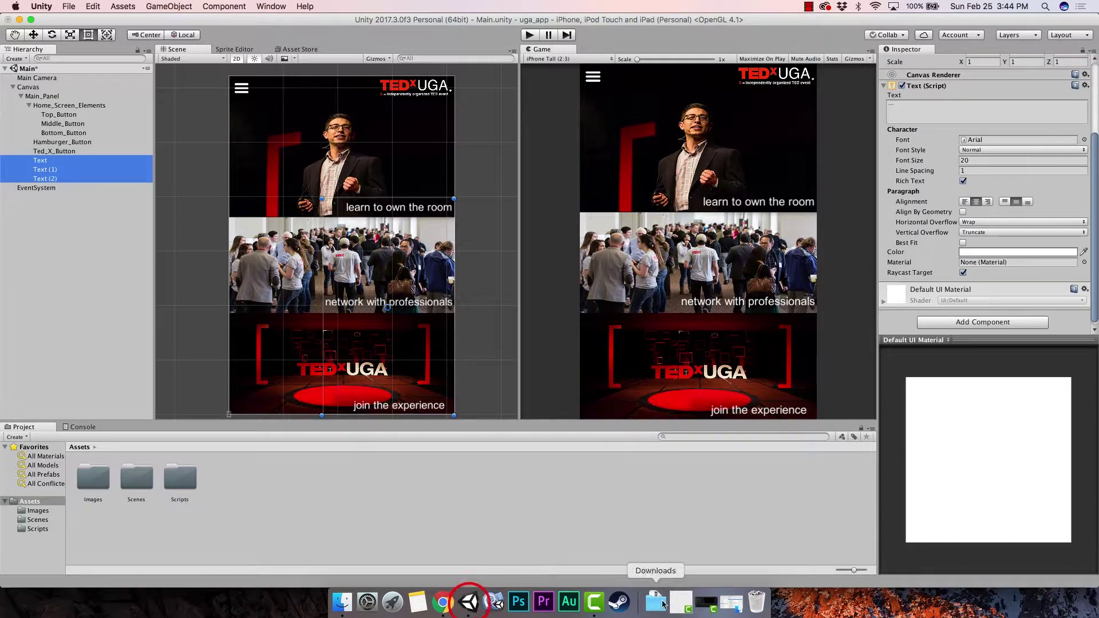
left_click(727, 601)
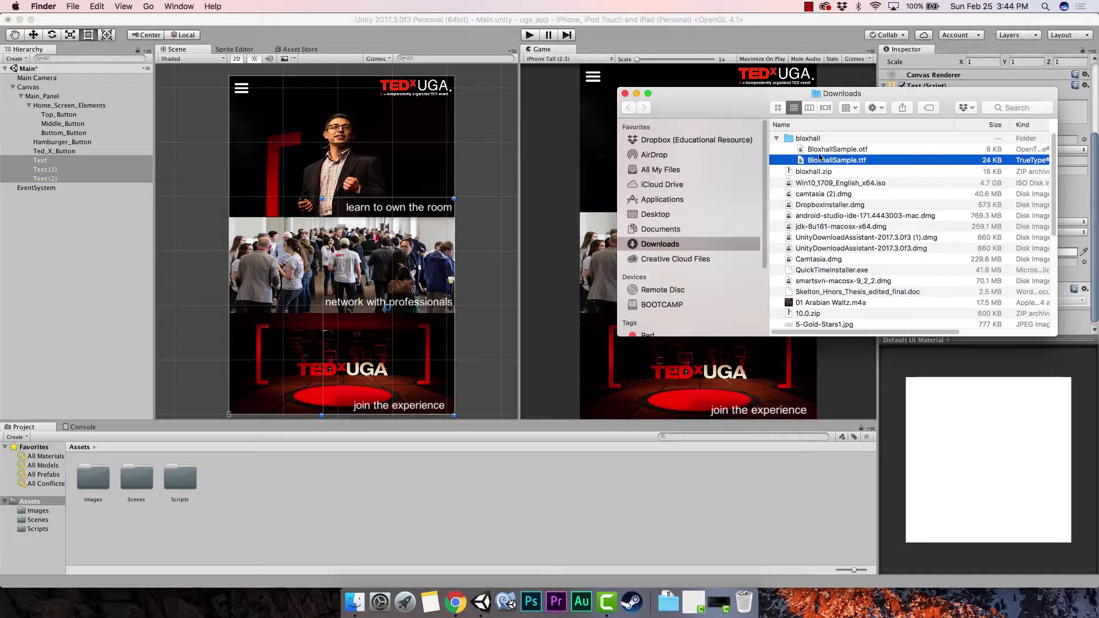
left_click_drag(835, 162, 329, 501)
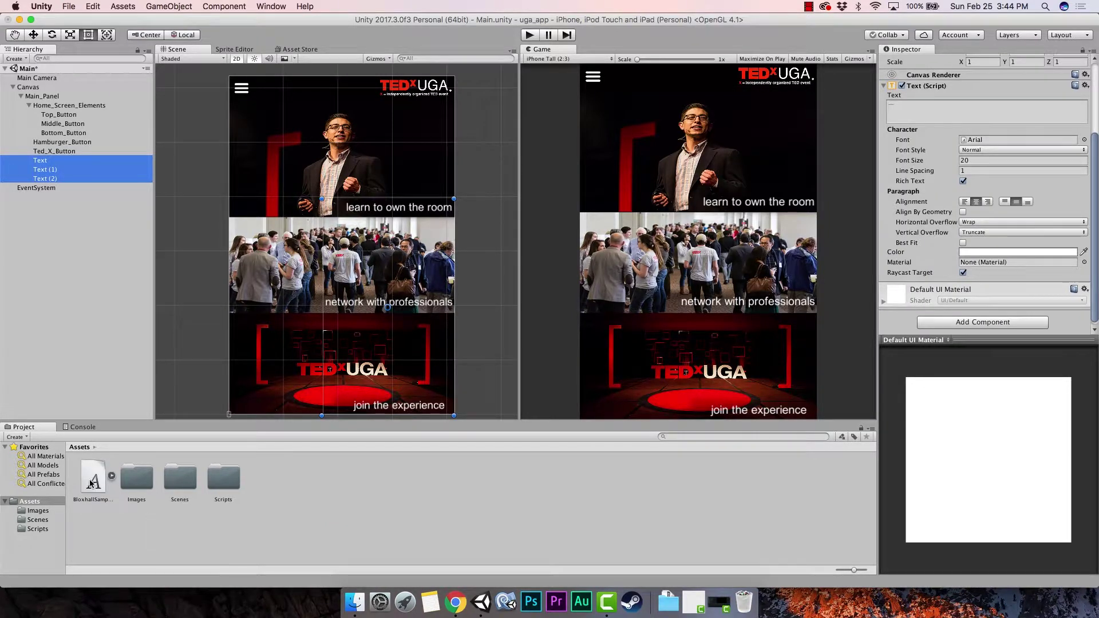
- Create a folder named fonts in Assets and move the BloxhallSample font into it
left_click(92, 482)
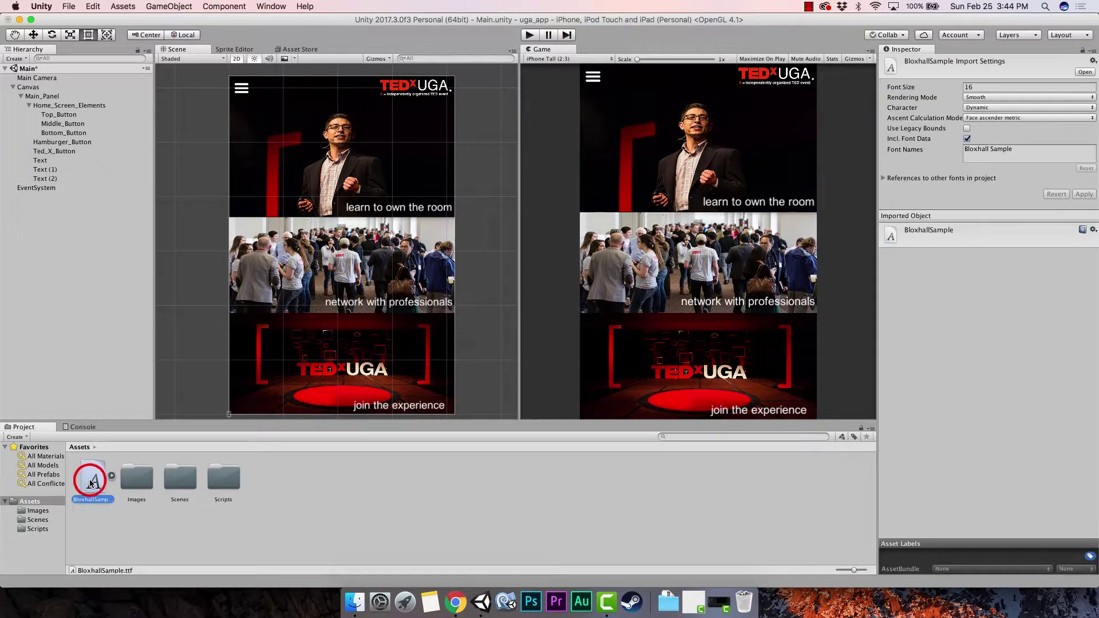
left_click(184, 522)
right_click(305, 505)
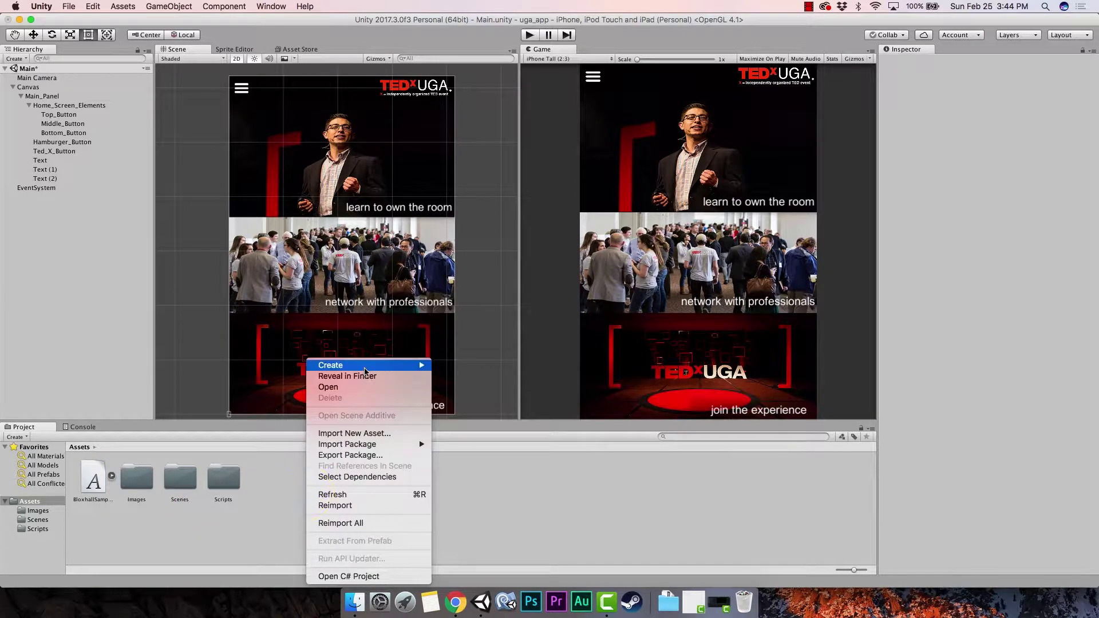
mouse_move(364, 371)
left_click(503, 209)
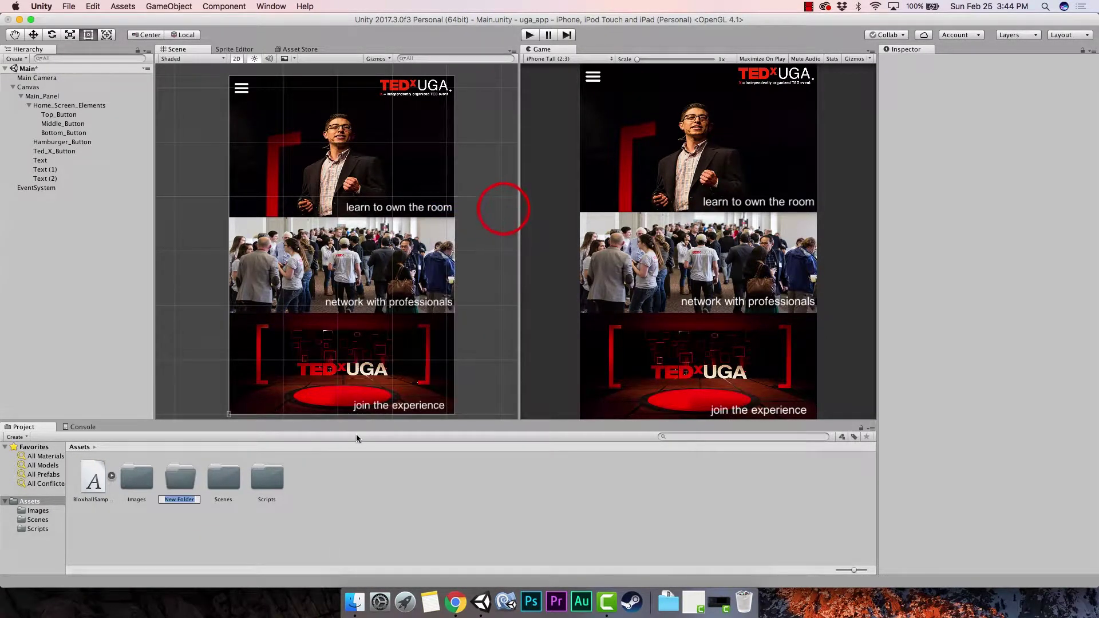
type("F")
key("Return")
left_click_drag(98, 483, 133, 484)
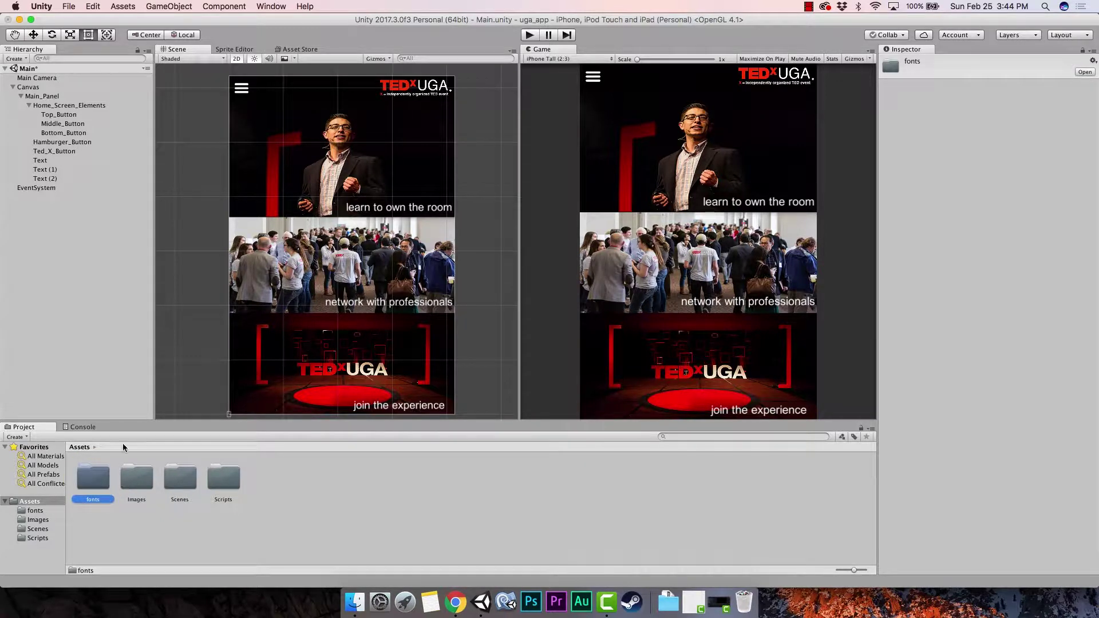
- Set the font of Text, Text (1) and Text (2) to BloxhallSample from the fonts folder
left_click(50, 161)
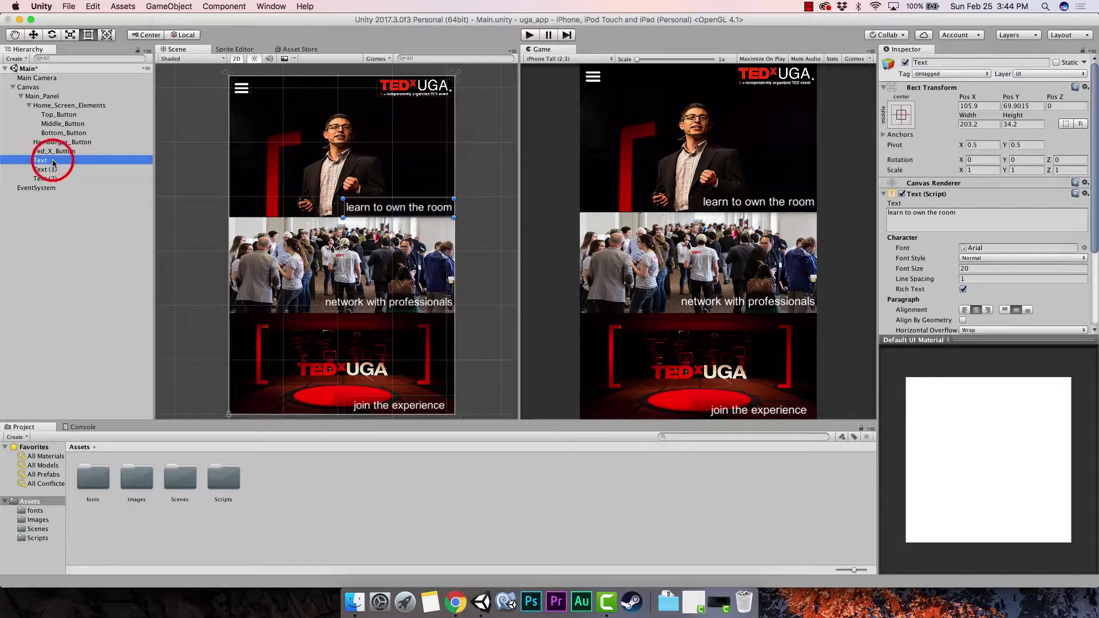
left_click(52, 178, "shift")
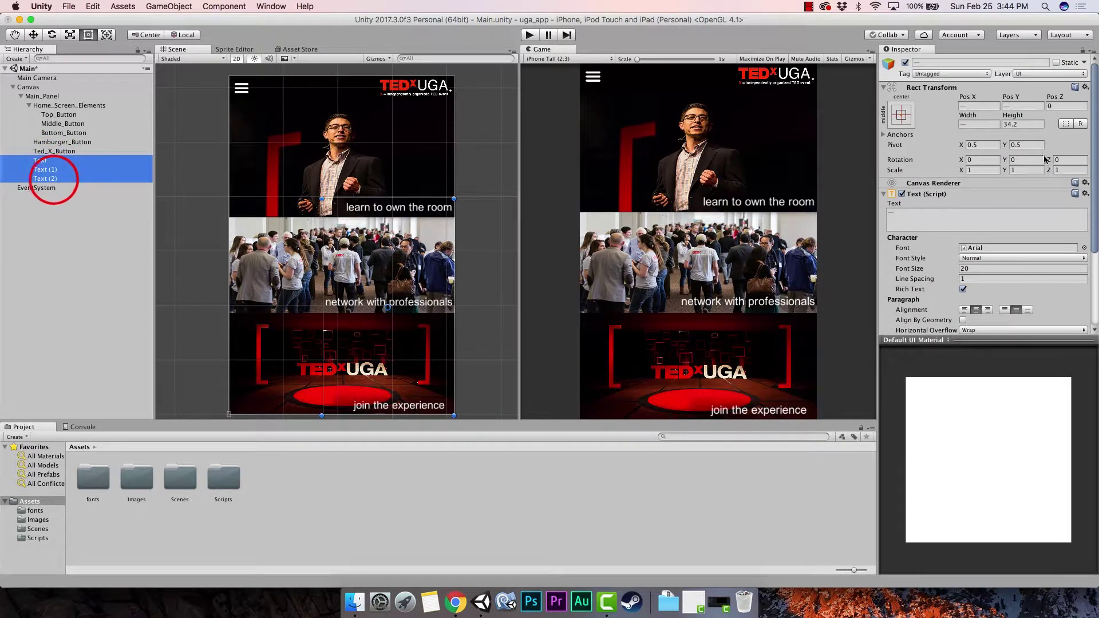
left_click(983, 249)
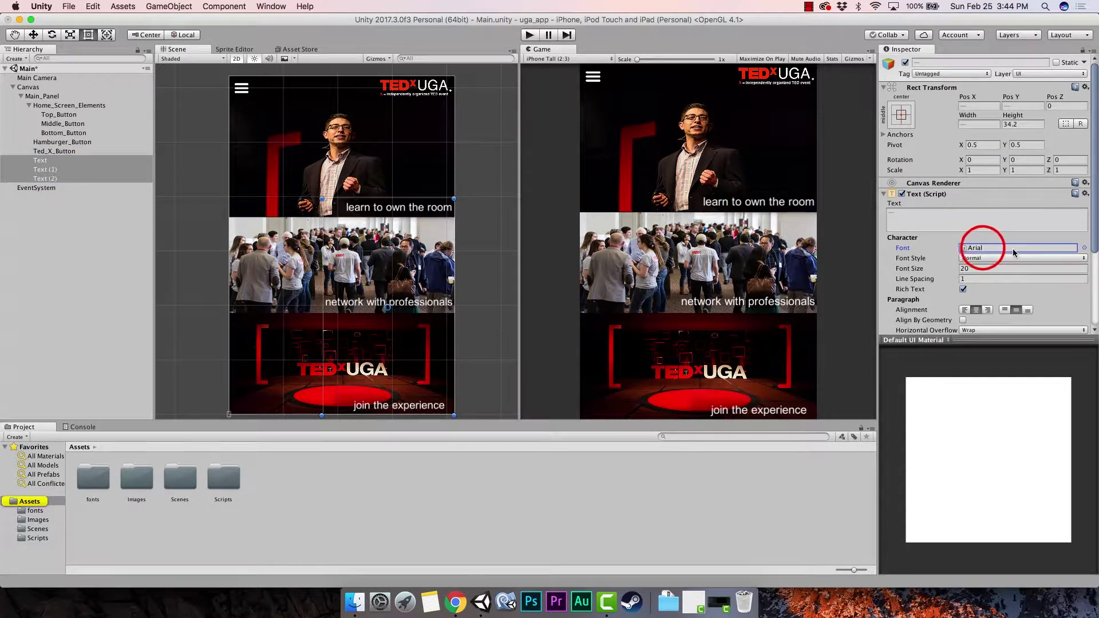
left_click(97, 479)
double_click(97, 481)
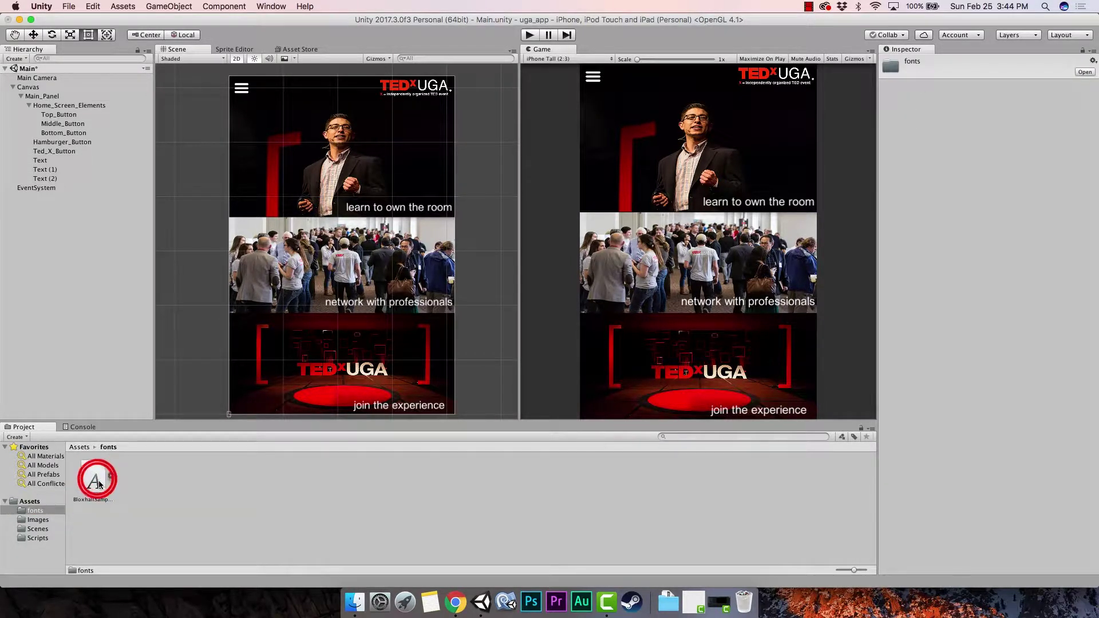
left_click(50, 161)
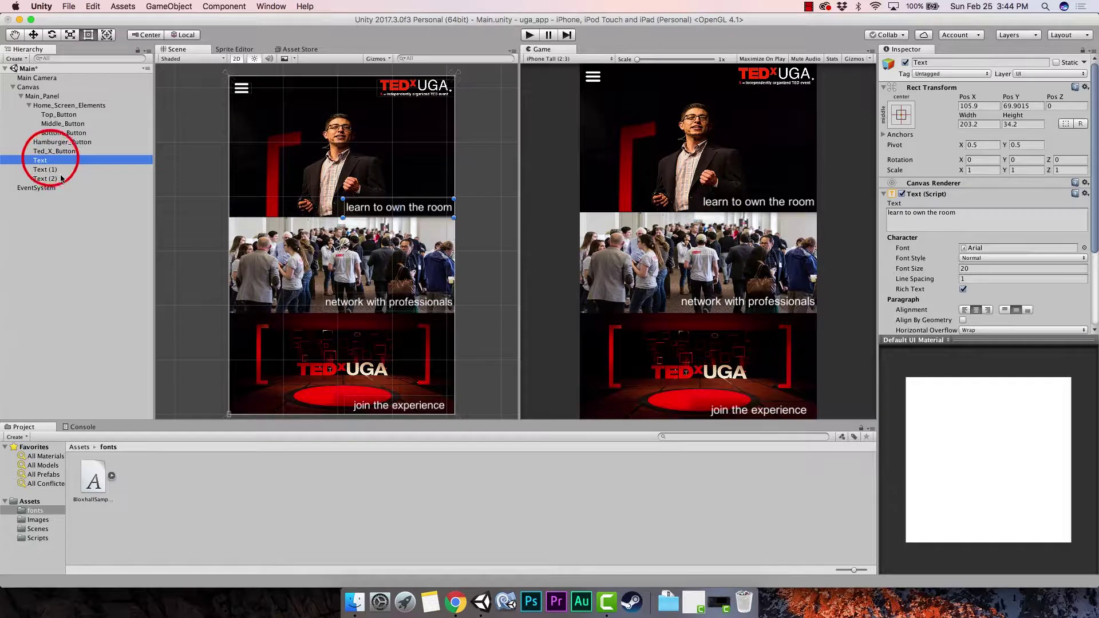
left_click(61, 178, "shift")
left_click(94, 480)
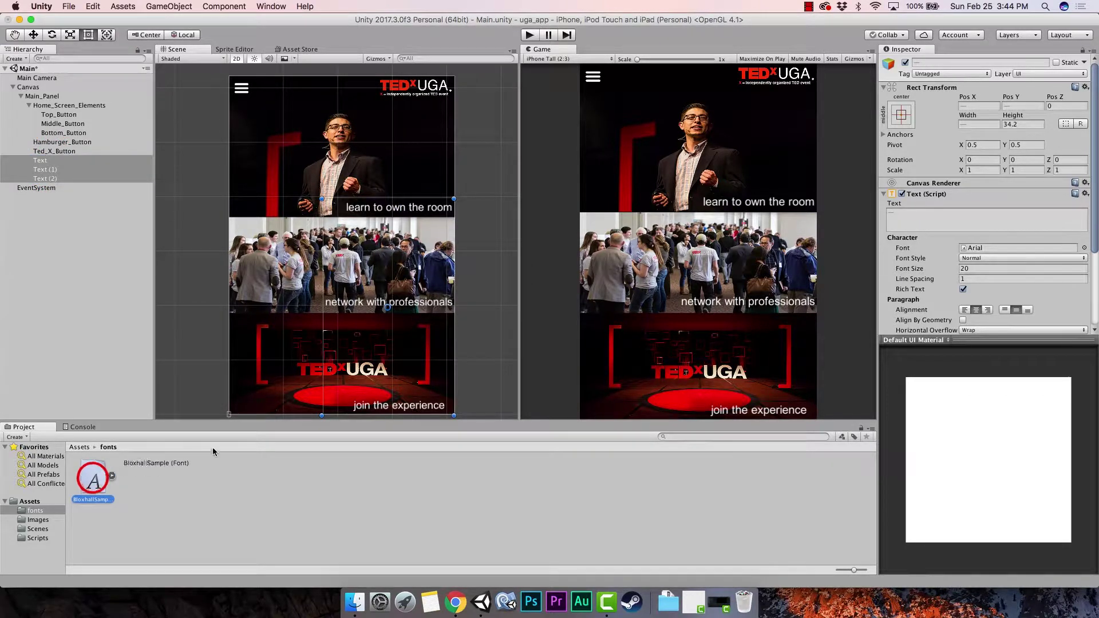
left_click_drag(94, 480, 977, 253)
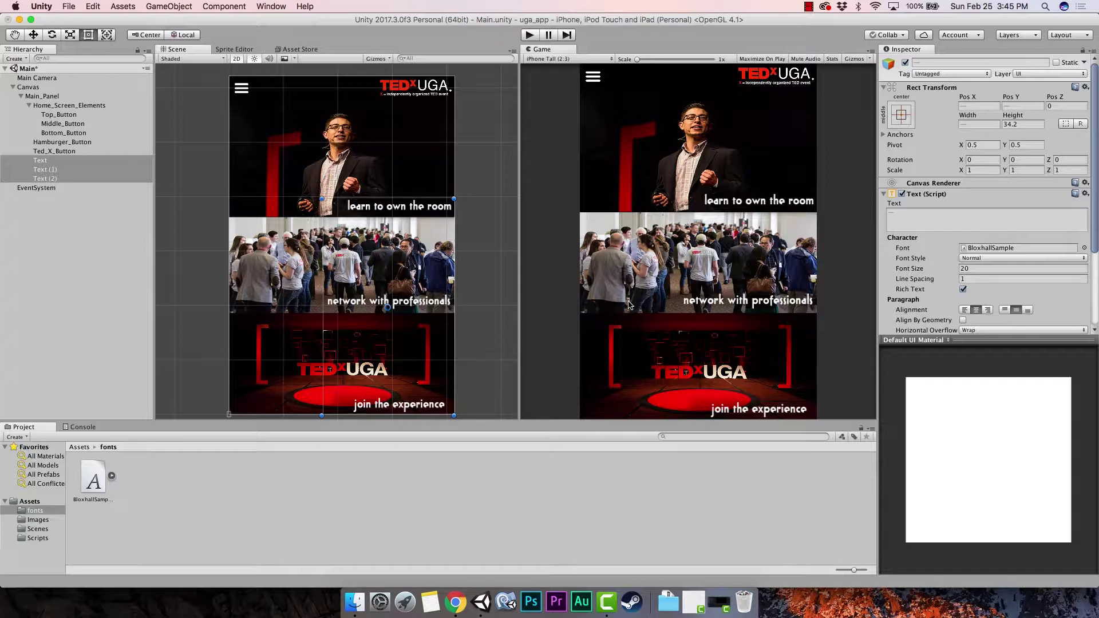
left_click(82, 249)
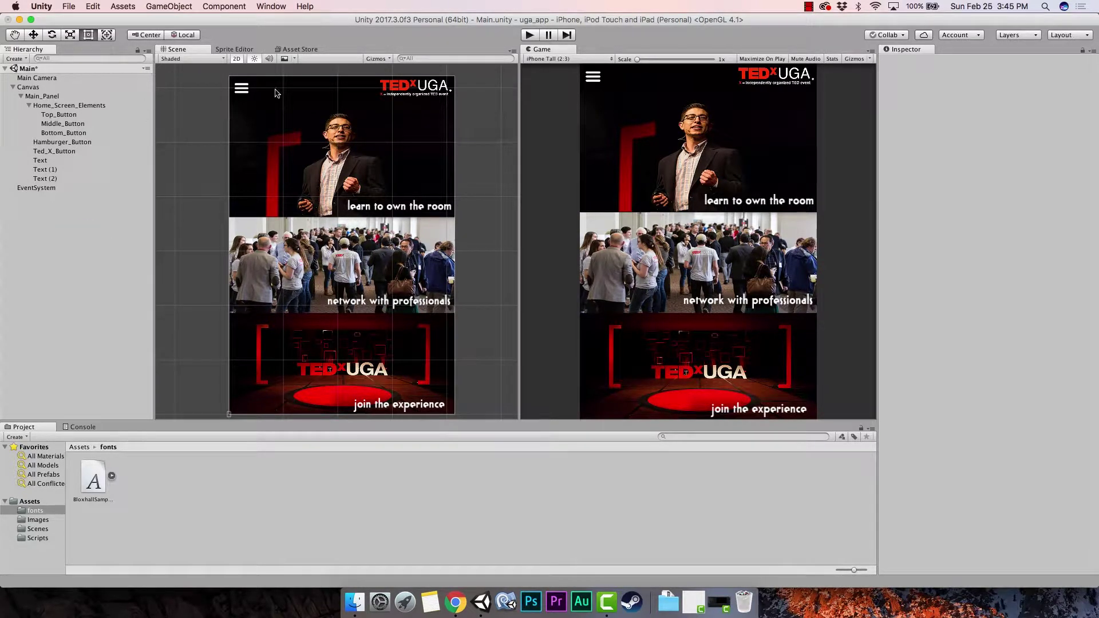
- Preview the layout in the Game view at iPad Tall (3:4) and iPhone 4 Tall (640x960), then restore iPhone Tall (2:3)
left_click(609, 59)
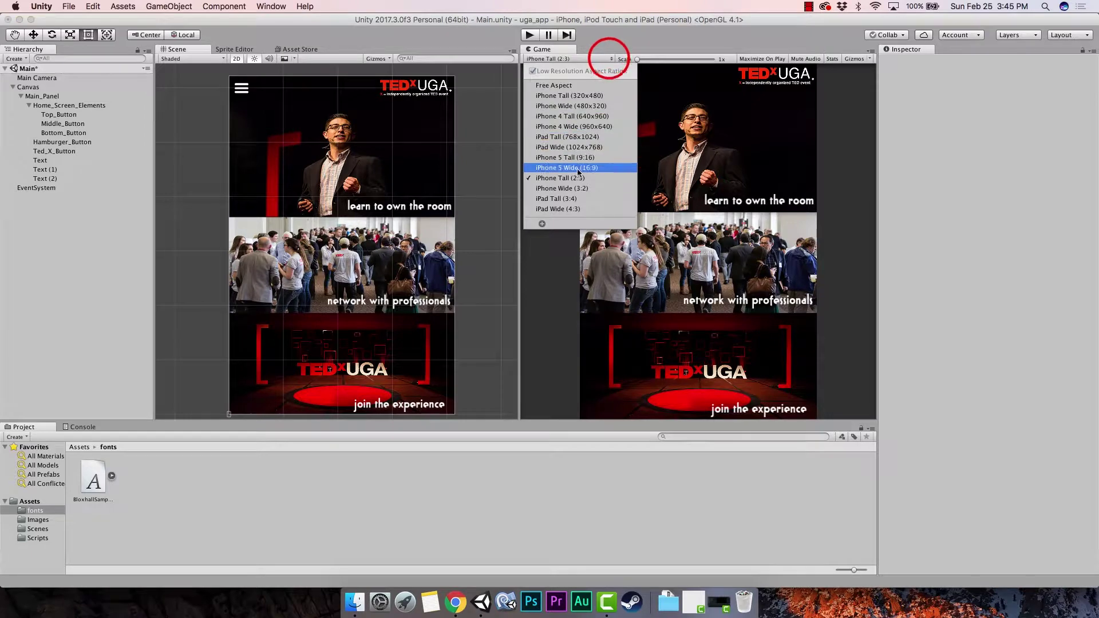
left_click(571, 198)
left_click(589, 58)
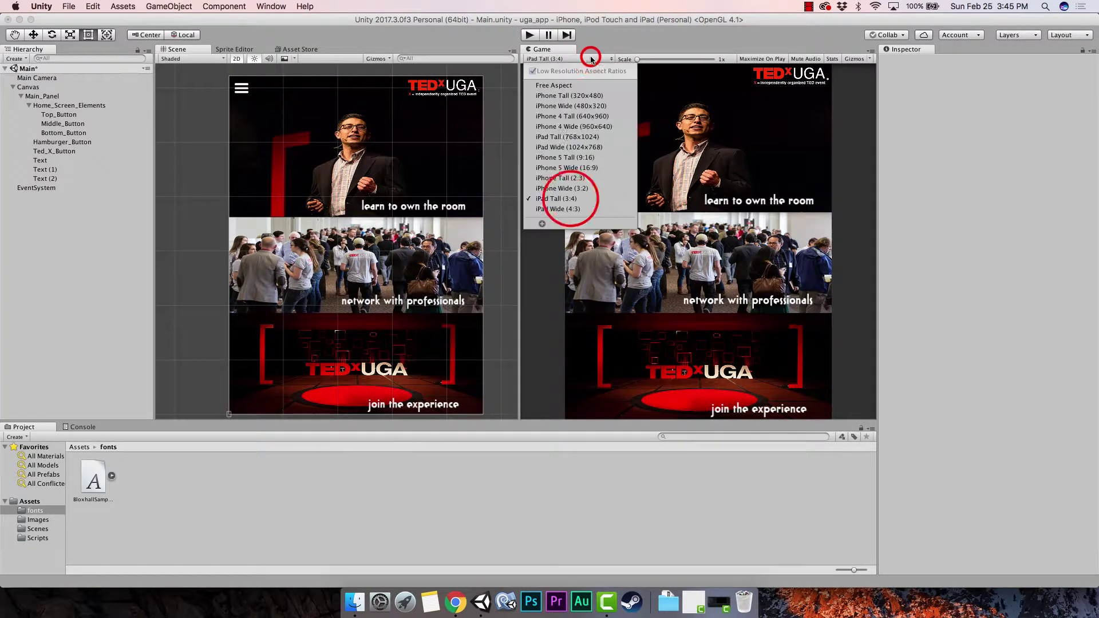
left_click(575, 120)
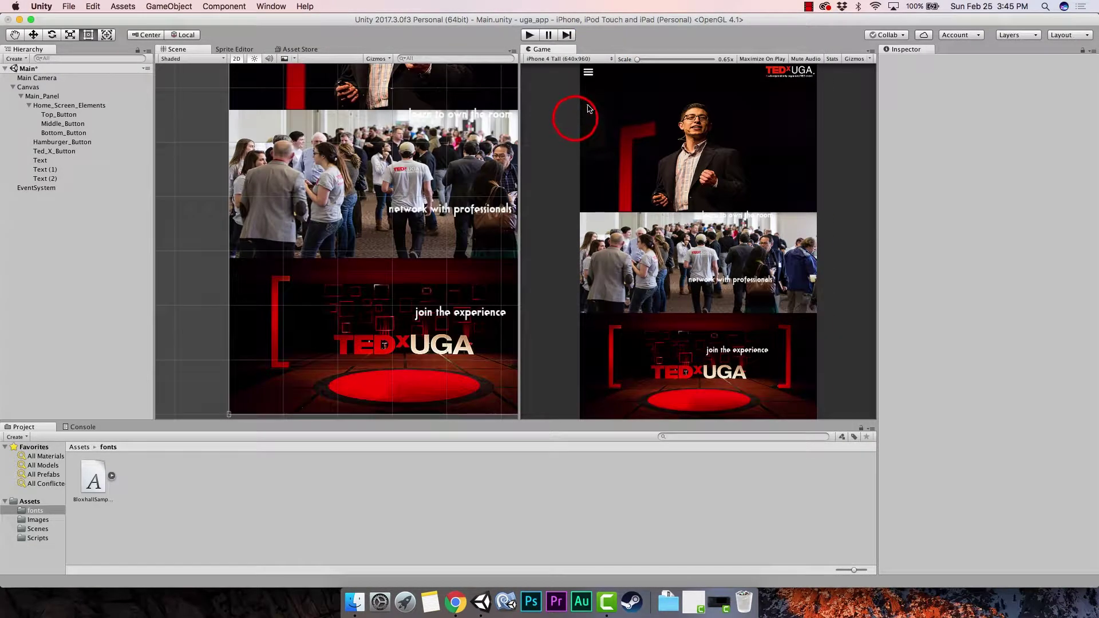
left_click(603, 58)
left_click(571, 199)
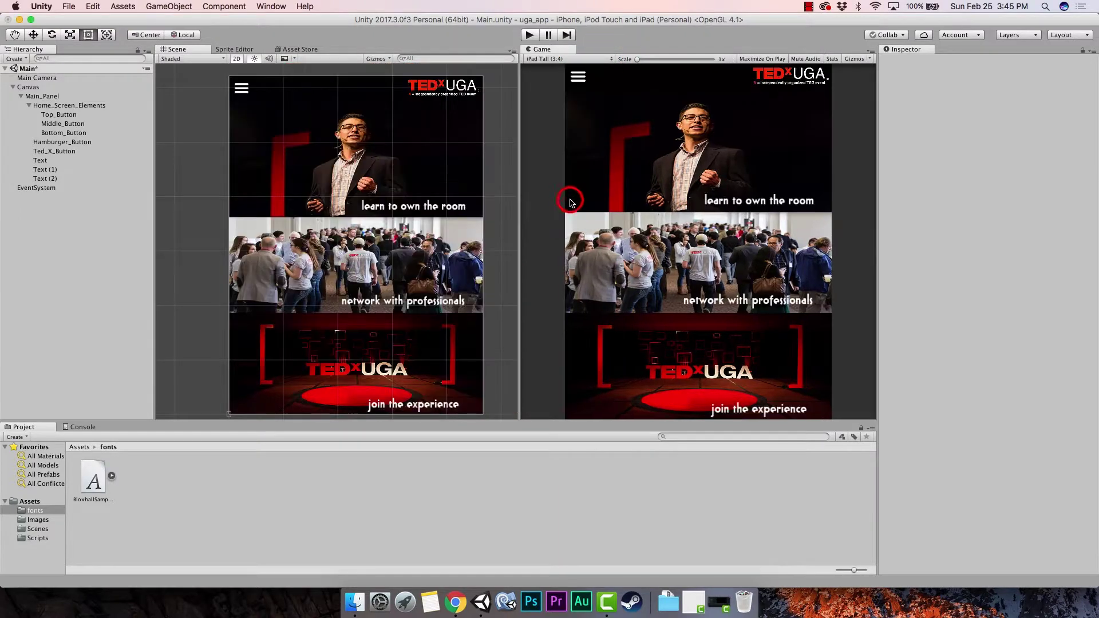
left_click(609, 59)
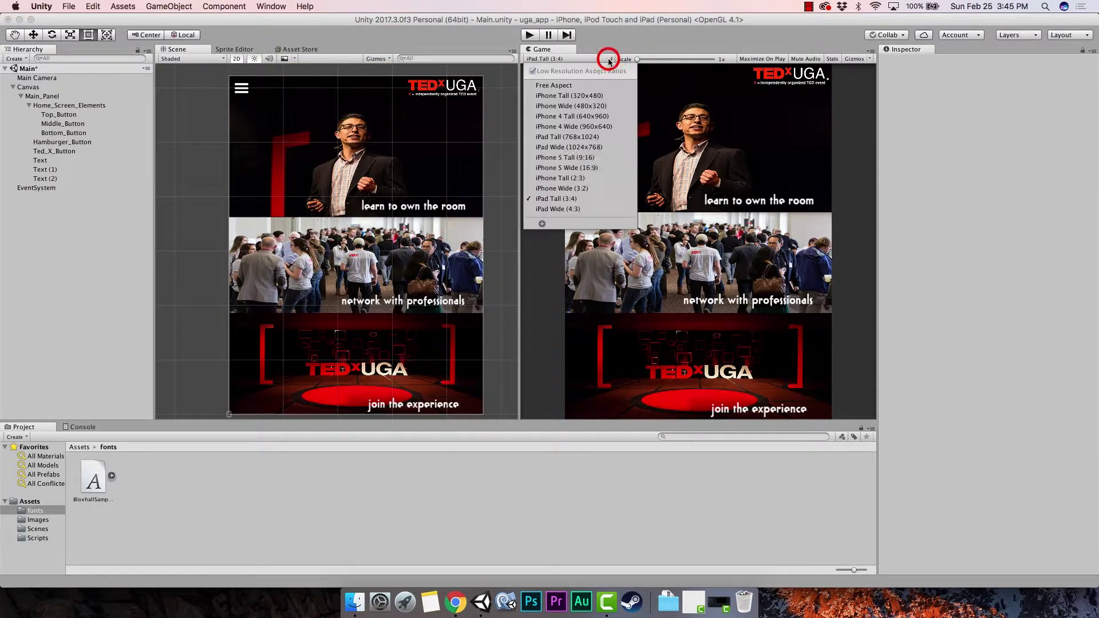
left_click(575, 179)
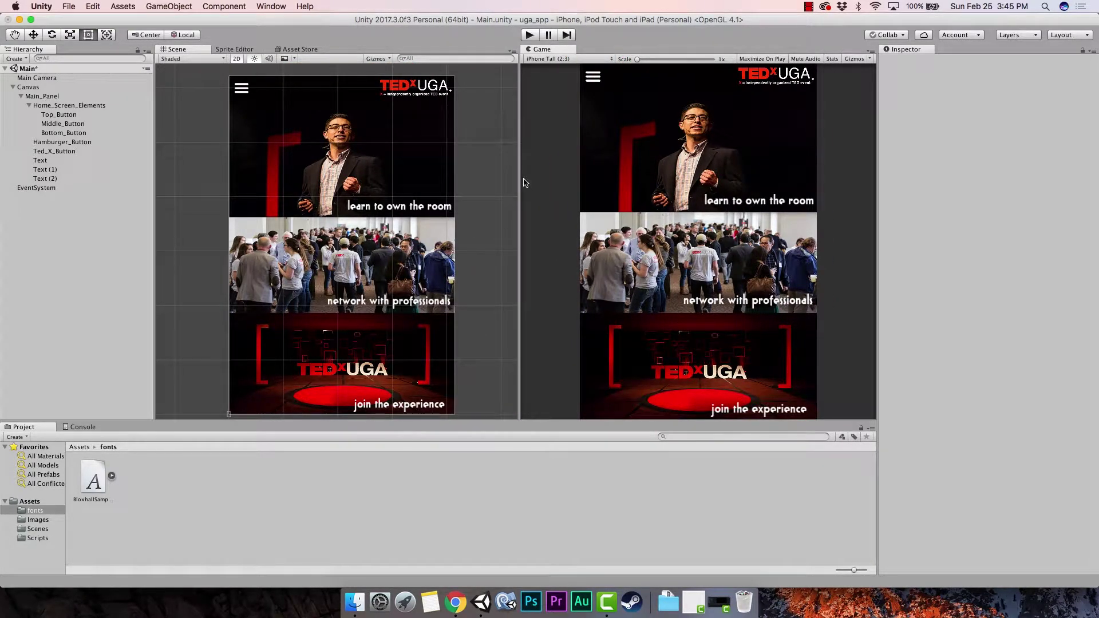
- Examine how the three captions and the image buttons are nested under Main_Panel and Home_Screen_Elements
left_click(50, 162)
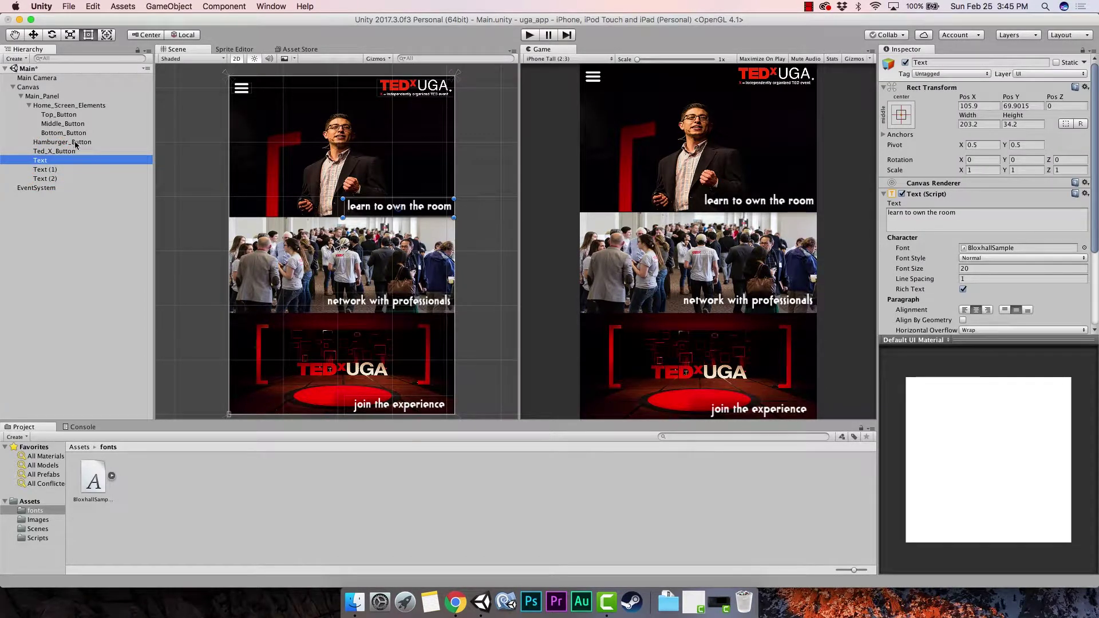
left_click(64, 106)
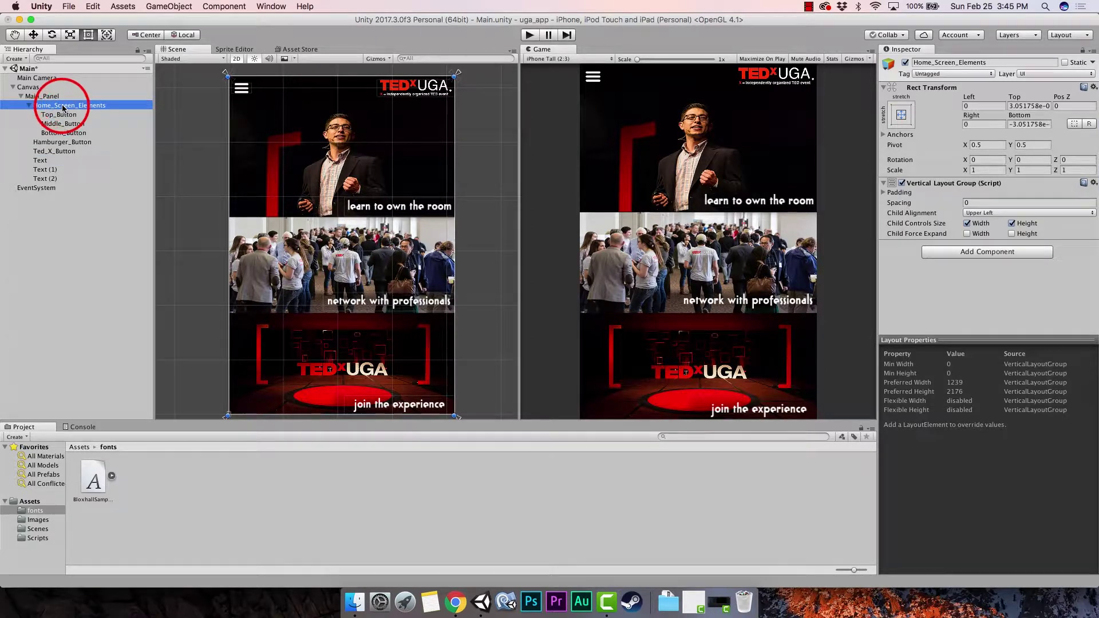
left_click(41, 97)
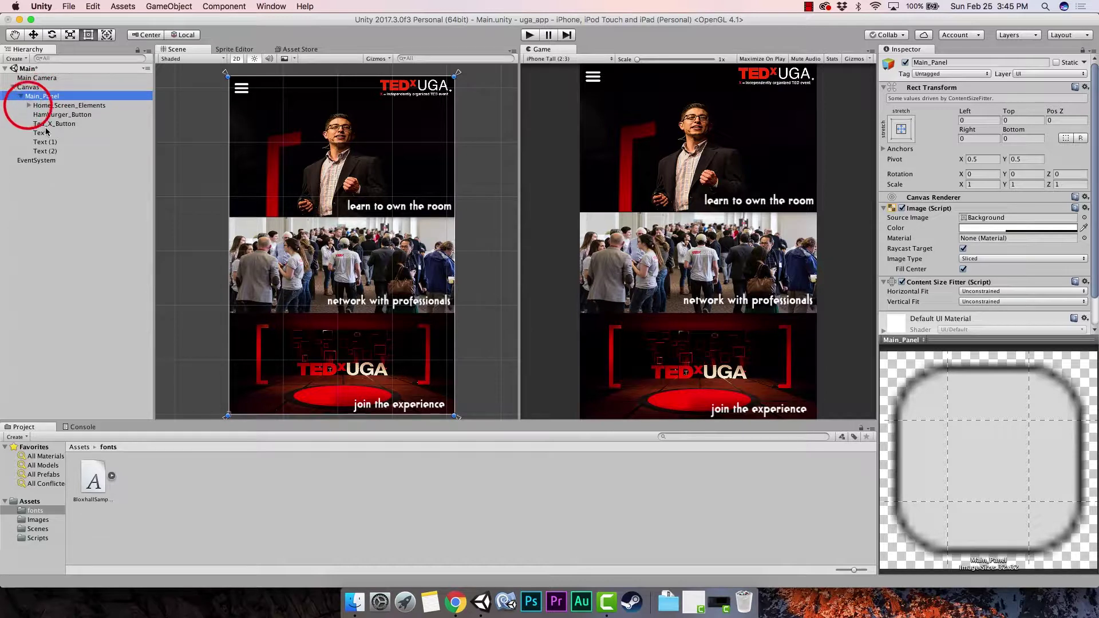
left_click(40, 133)
left_click(57, 142)
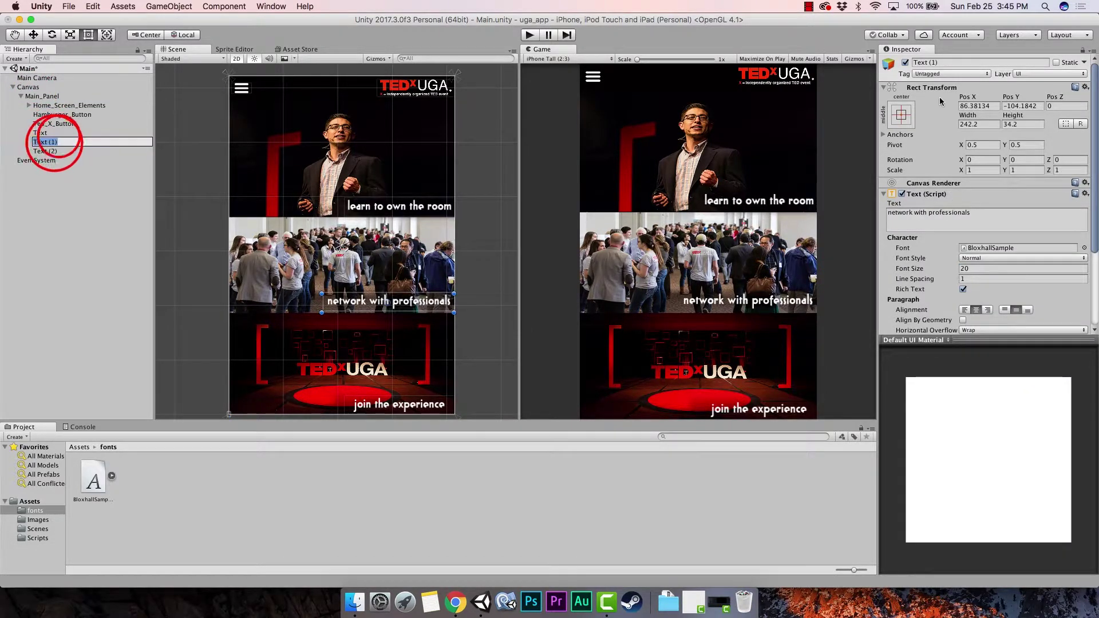
left_click(83, 151)
left_click(80, 133)
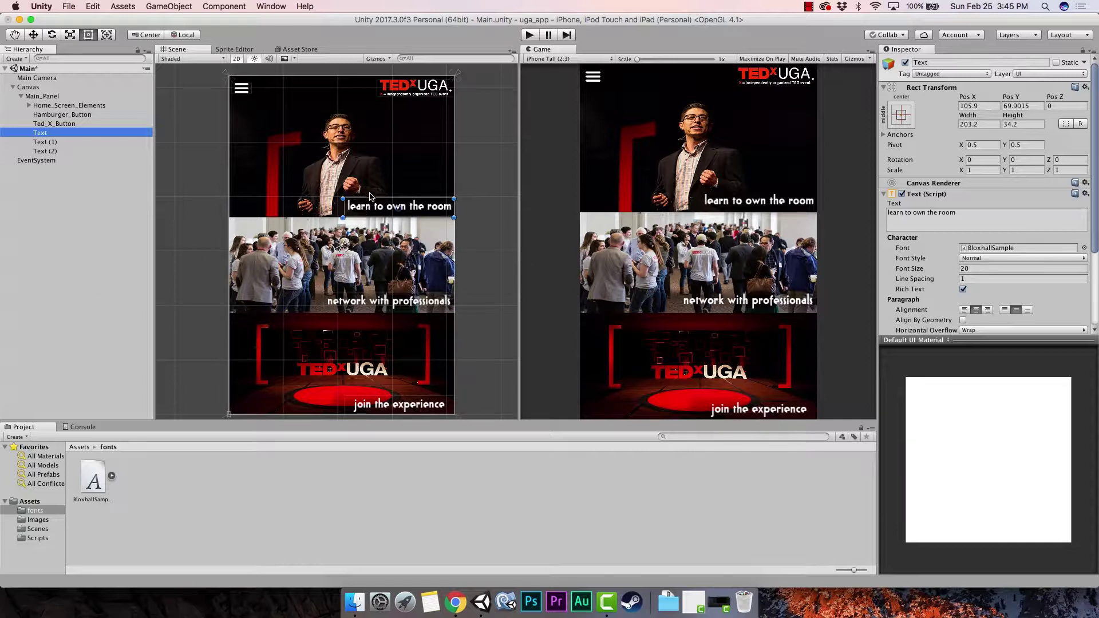
left_click(335, 168)
left_click(315, 232)
left_click(285, 321)
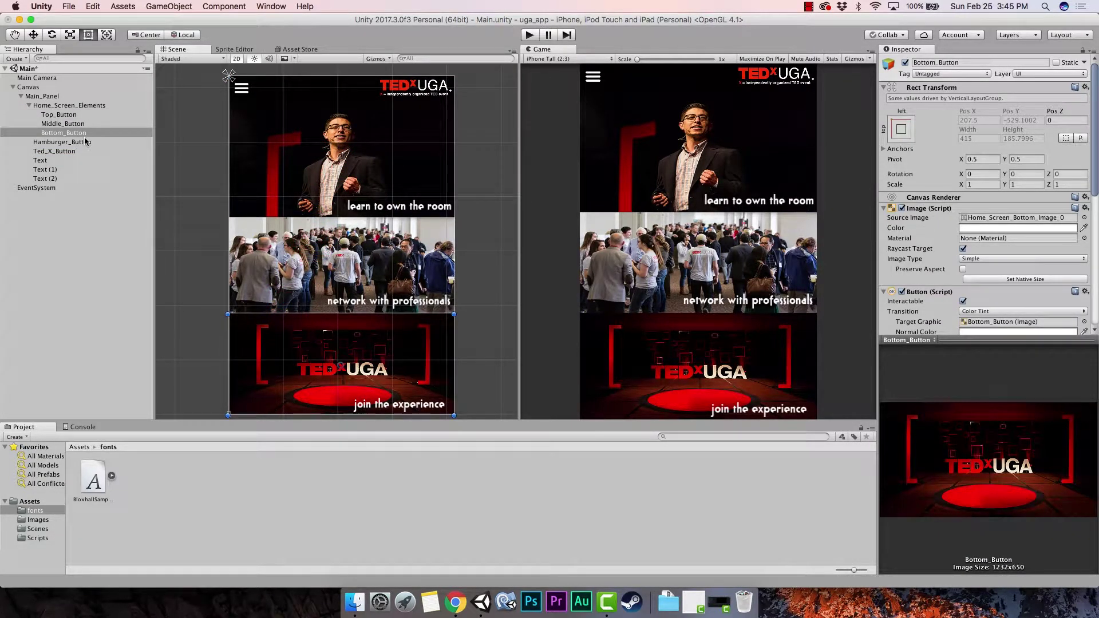
left_click(29, 105)
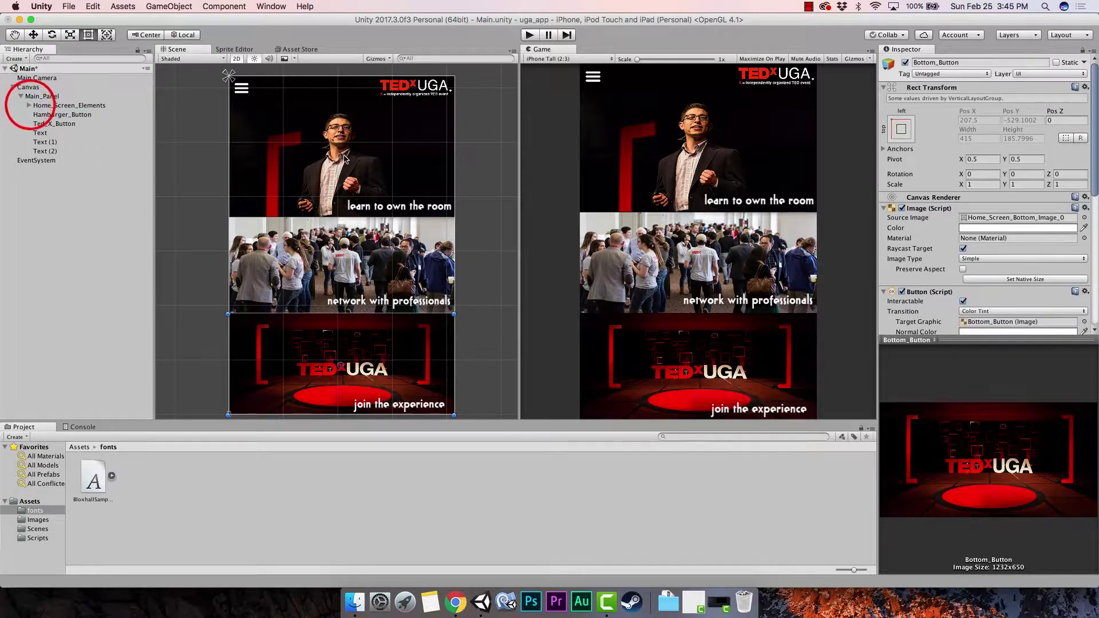
left_click(28, 106)
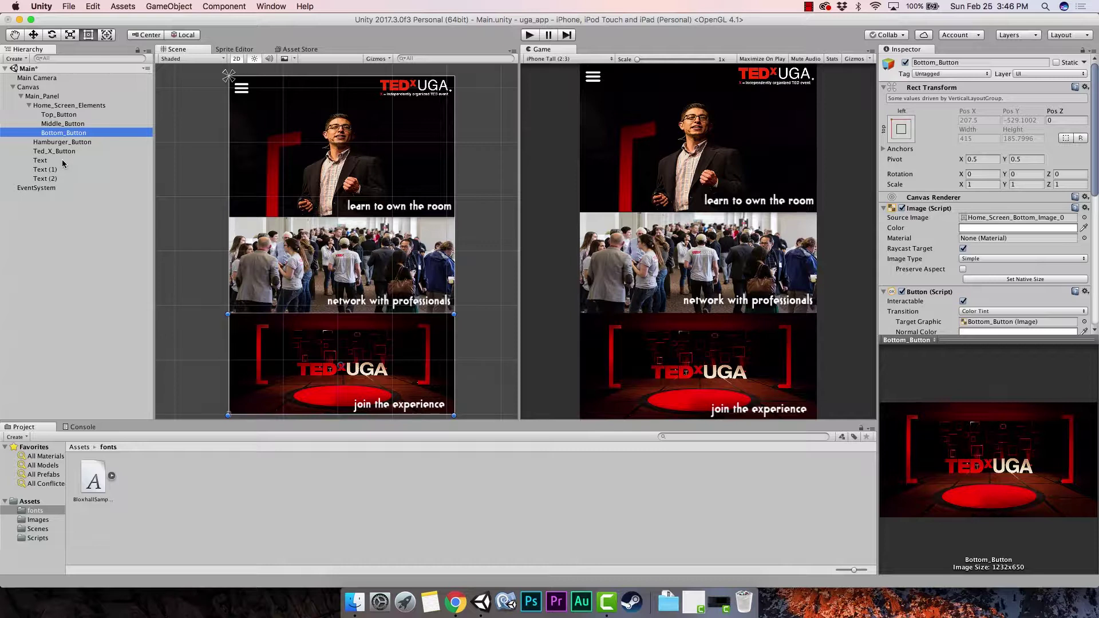
- Make the "learn to own the room" Text object a child of Top_Button in the Hierarchy
left_click(393, 198)
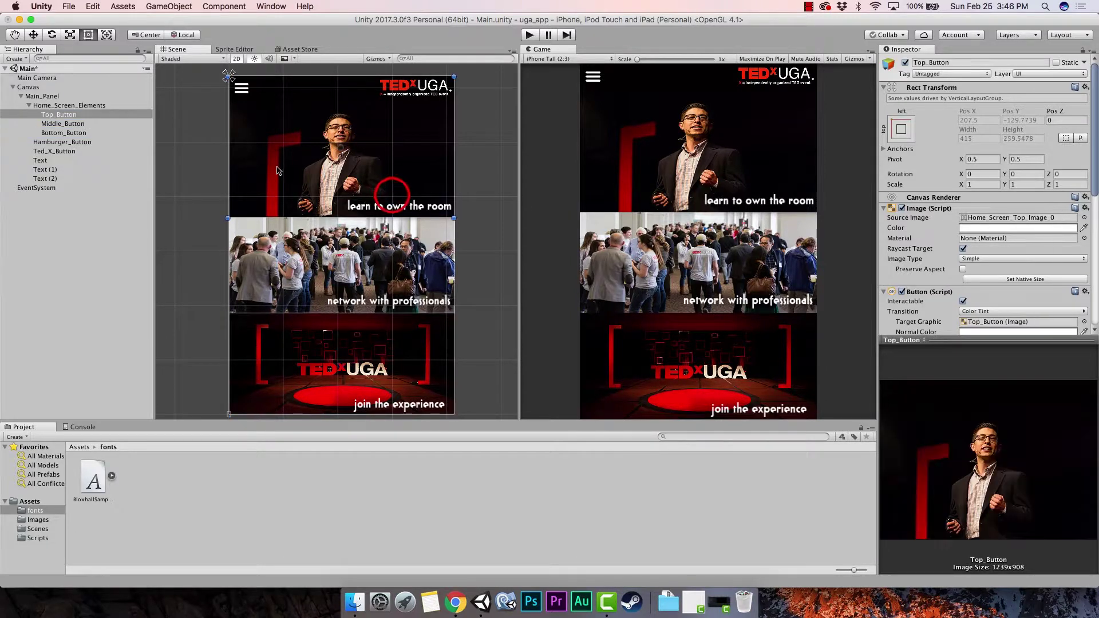
left_click(73, 115)
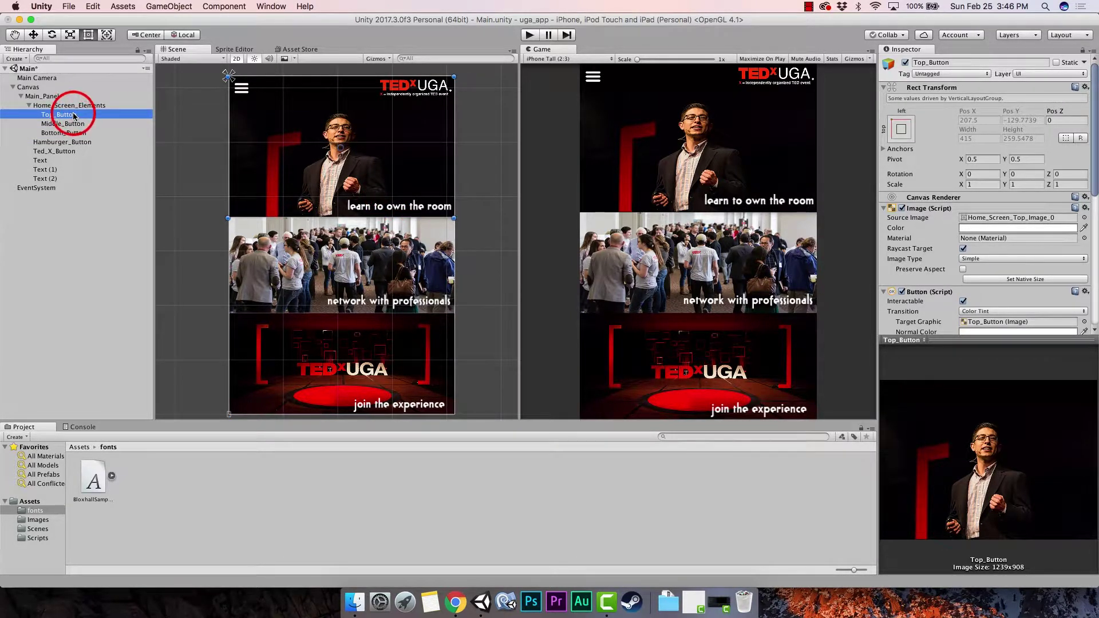
left_click(52, 161)
left_click_drag(52, 161, 70, 118)
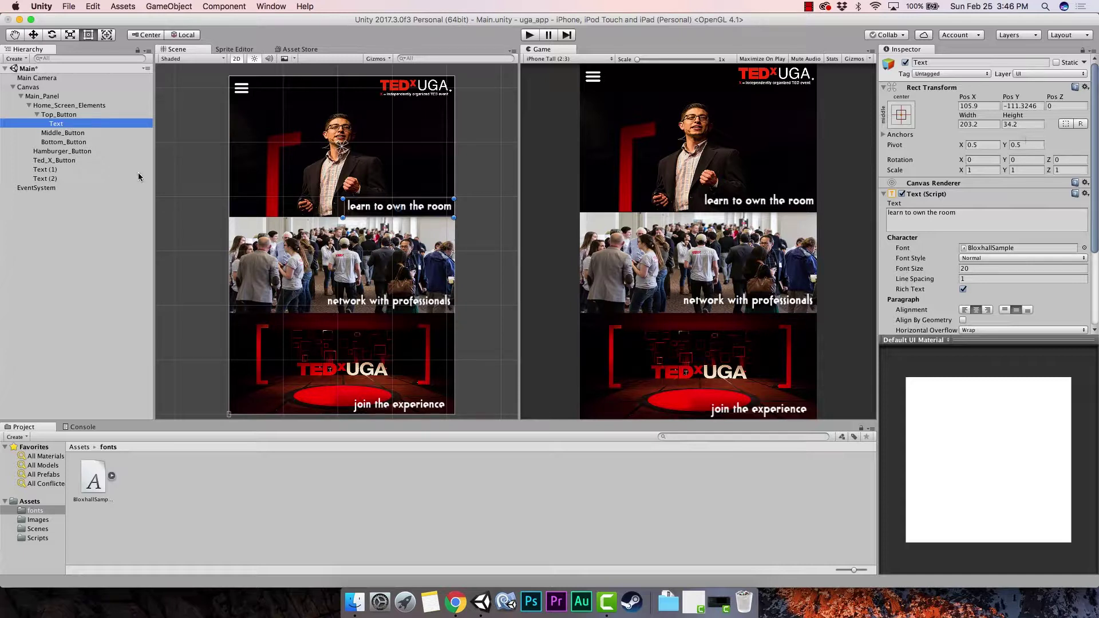
- Anchor the Text object under Top_Button to its parent's bottom-right corner with the bottom right anchor preset
left_click(68, 124)
left_click(74, 122)
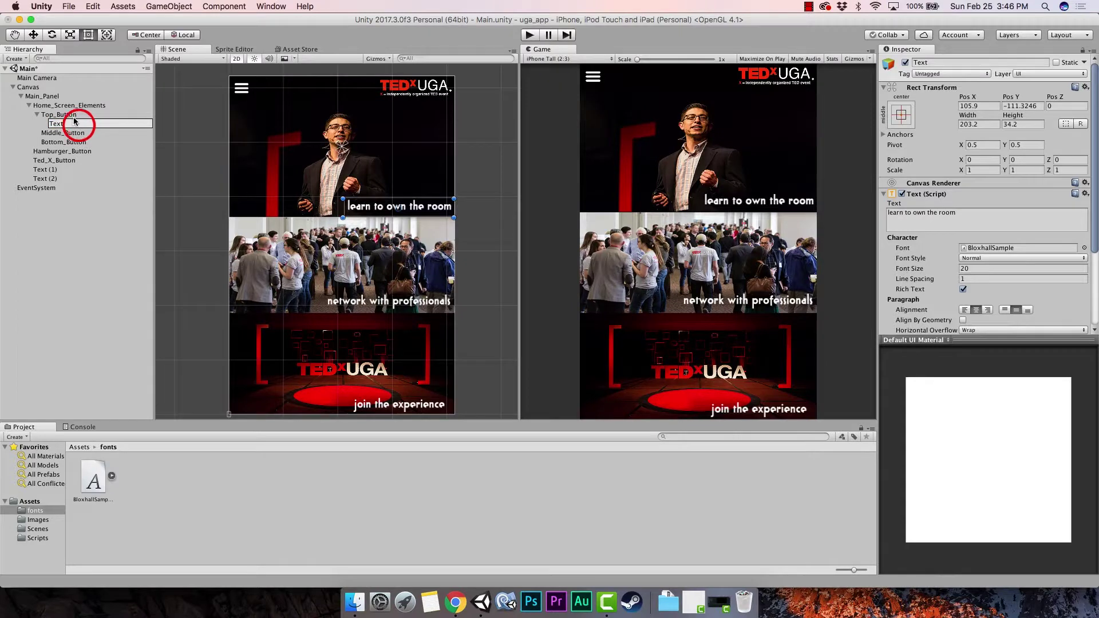
left_click(73, 117)
left_click(74, 123)
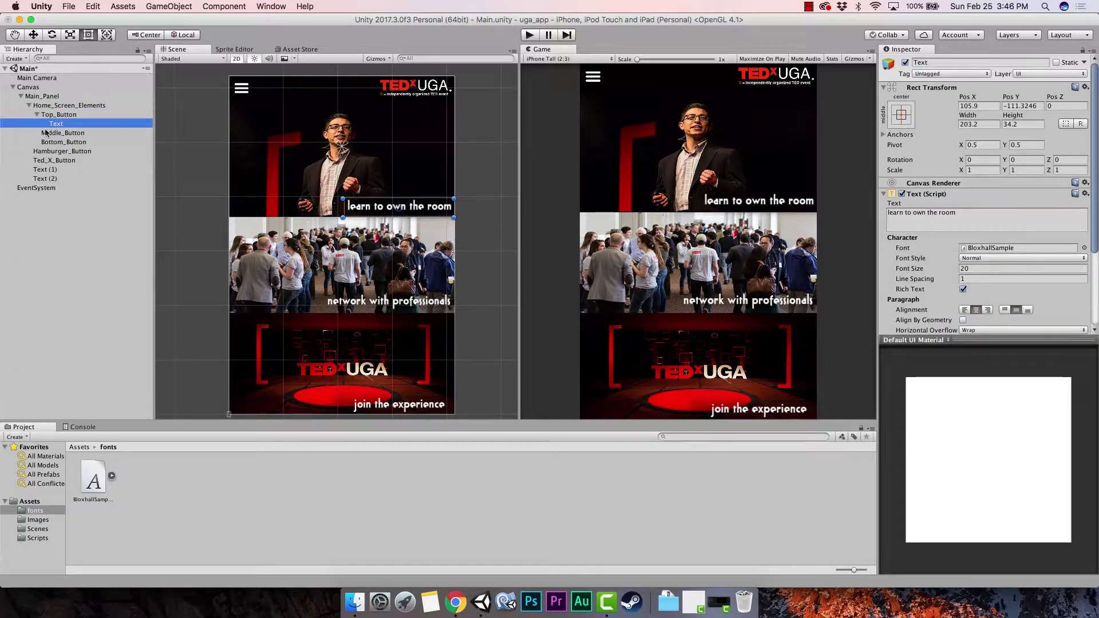
left_click(78, 121)
left_click(74, 123)
left_click(38, 127)
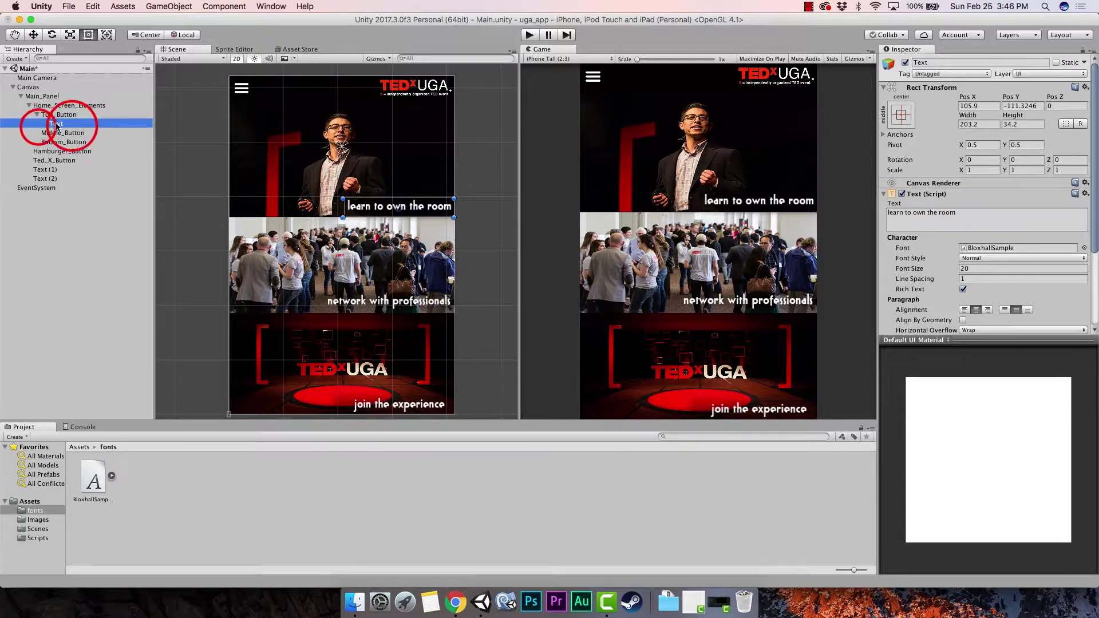
left_click(901, 115)
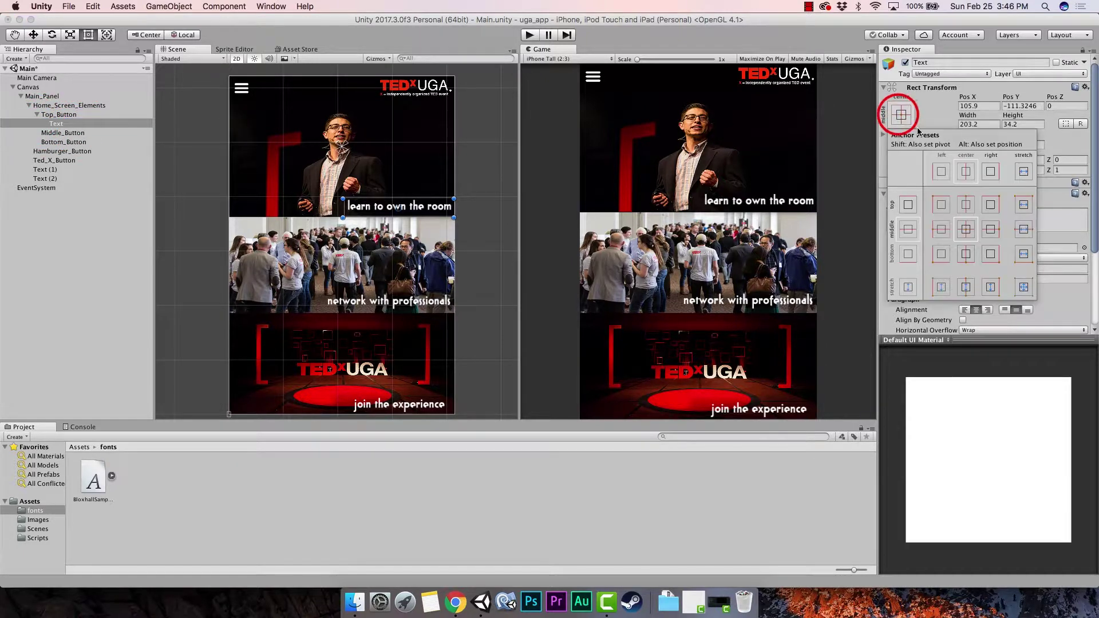
left_click(990, 255)
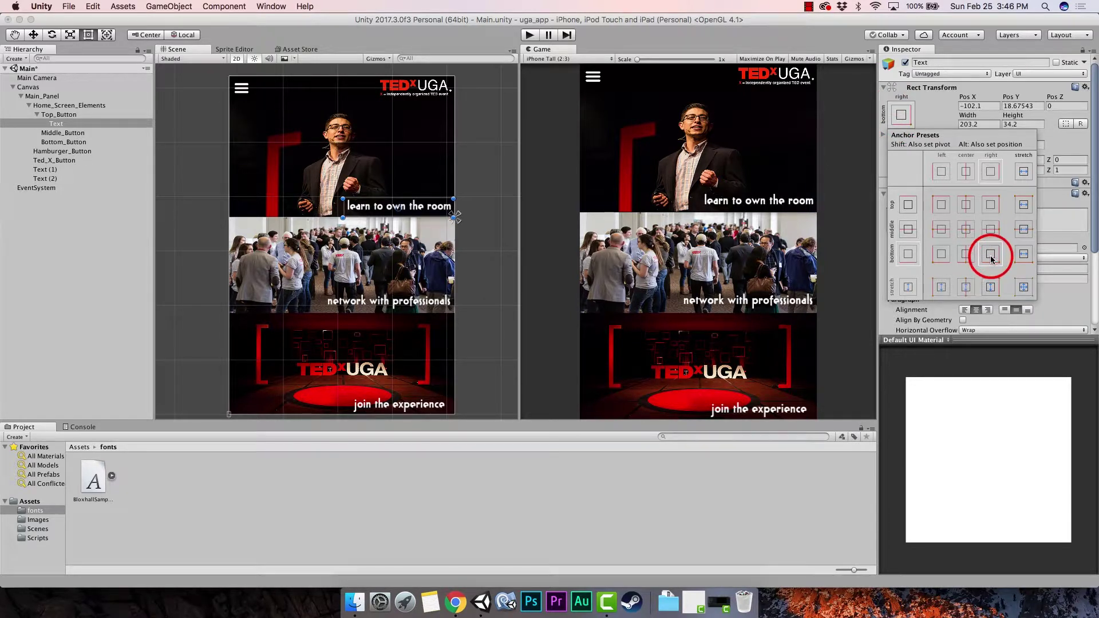
- Make Text (1) a child of Middle_Button and apply the bottom right anchor preset to it
left_click_drag(52, 172, 70, 135)
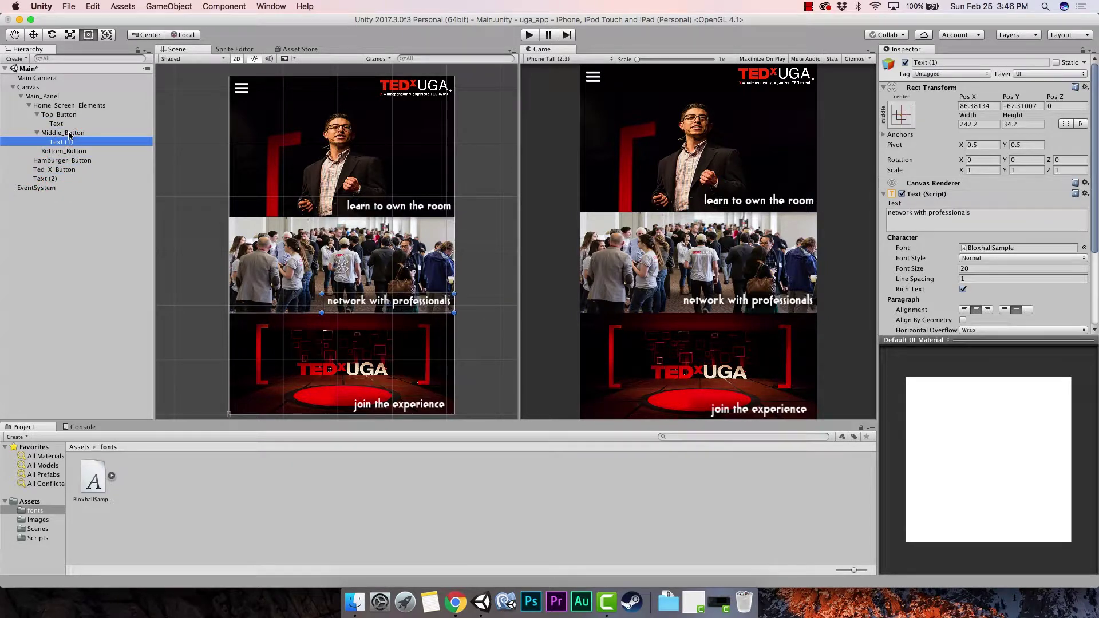
left_click(897, 116)
left_click(991, 254)
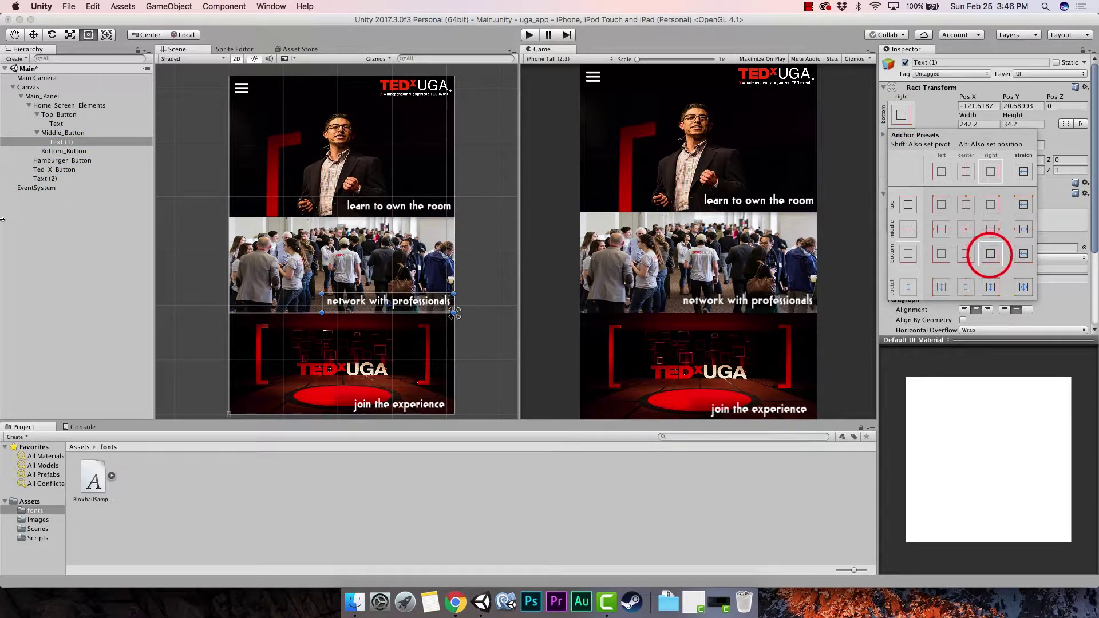
- Make Text (2) a child of Bottom_Button and apply the bottom right anchor preset to it
left_click_drag(54, 182, 58, 151)
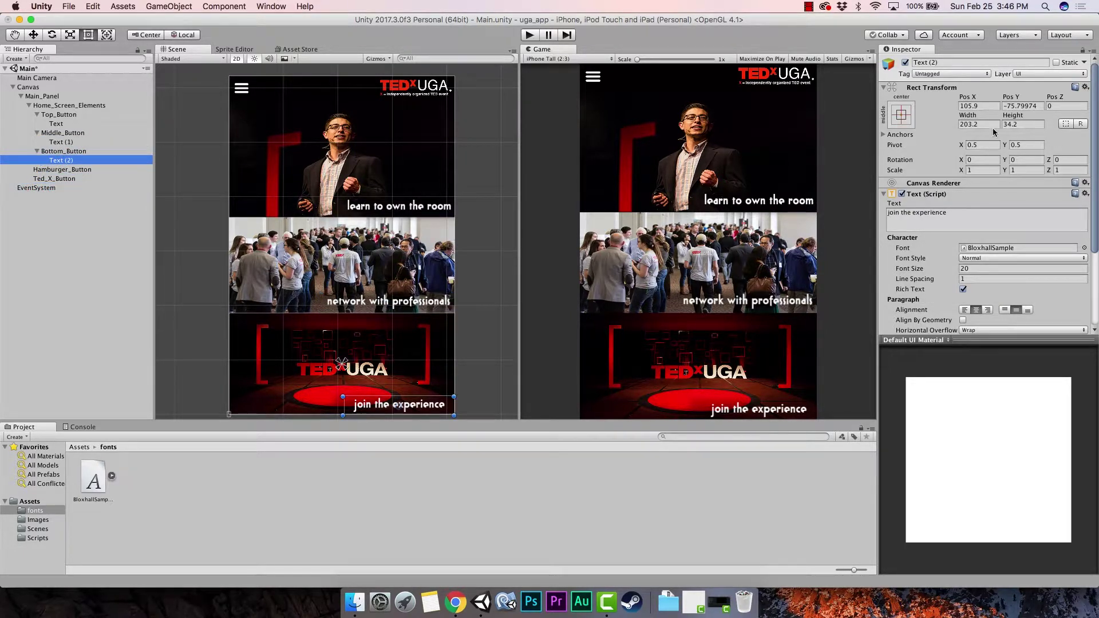
left_click(901, 115)
left_click(991, 254)
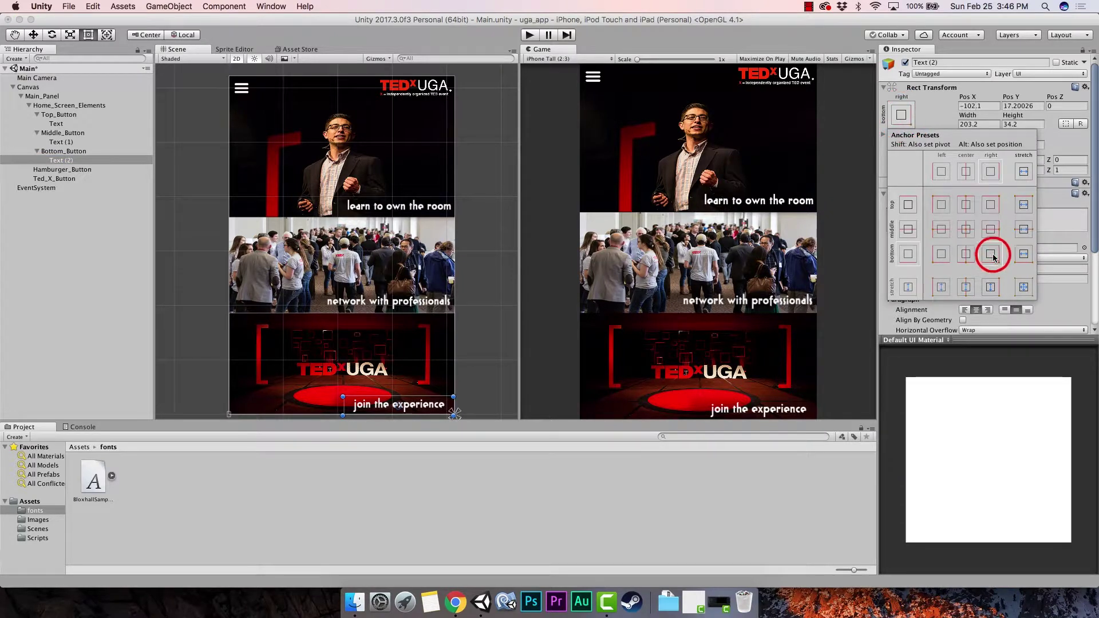
left_click(40, 195)
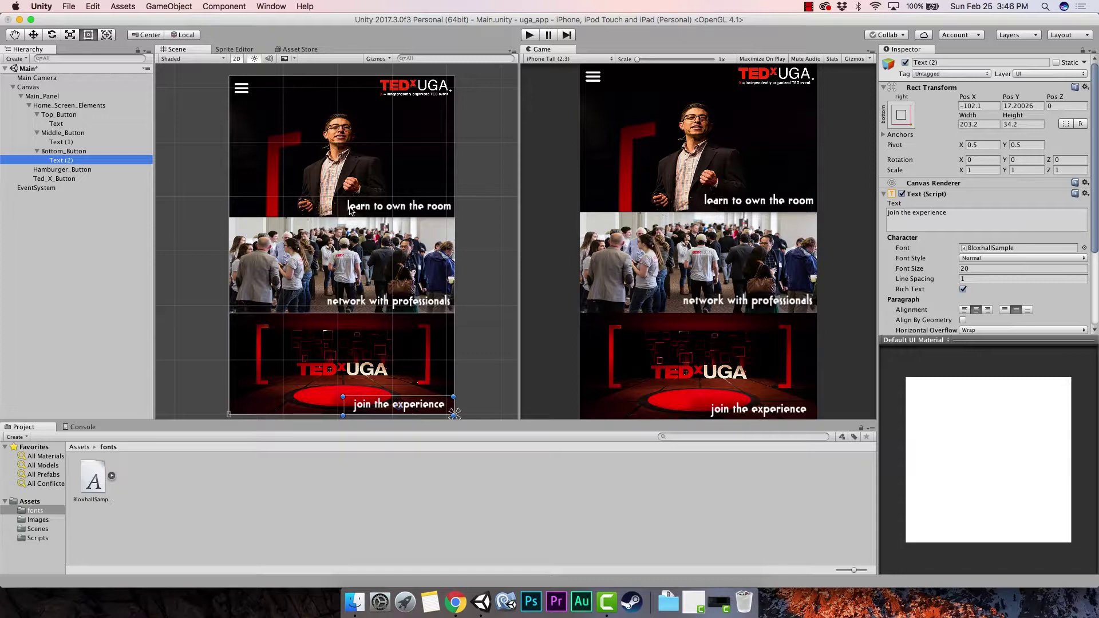
- Check the extents of the top, middle and bottom image buttons by selecting each in the Scene view
left_click(378, 189)
left_click(376, 257)
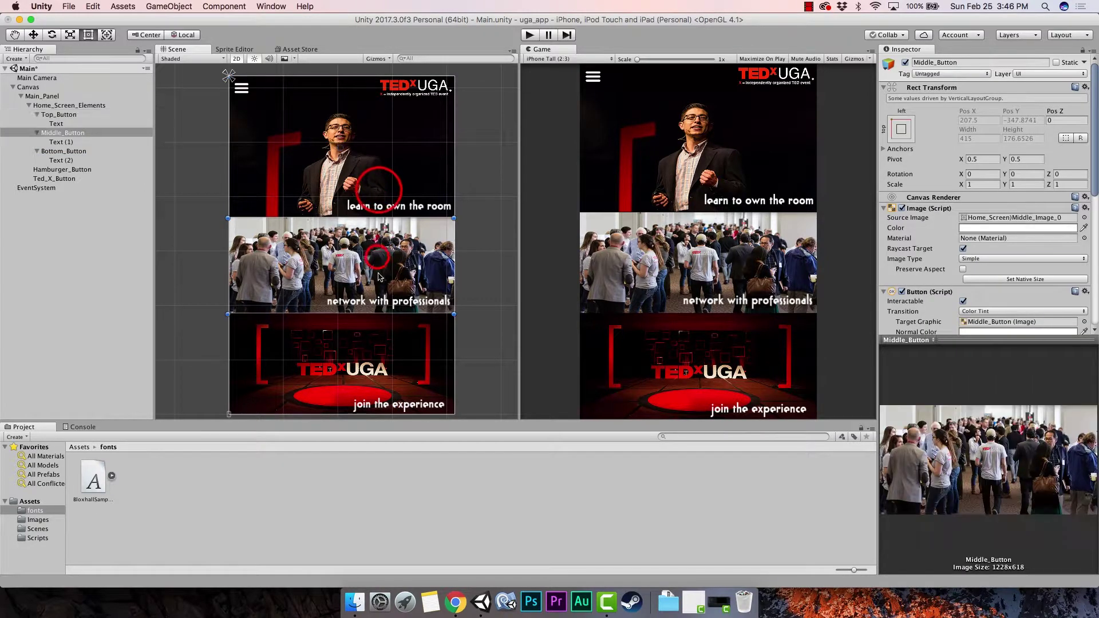
left_click(395, 404)
- Preview the Game view at iPhone Tall (320x480), iPhone 4 Tall (640x960), iPad Tall (768x1024) and iPhone 5 Tall (9:16), then restore iPhone Tall (2:3)
left_click(600, 59)
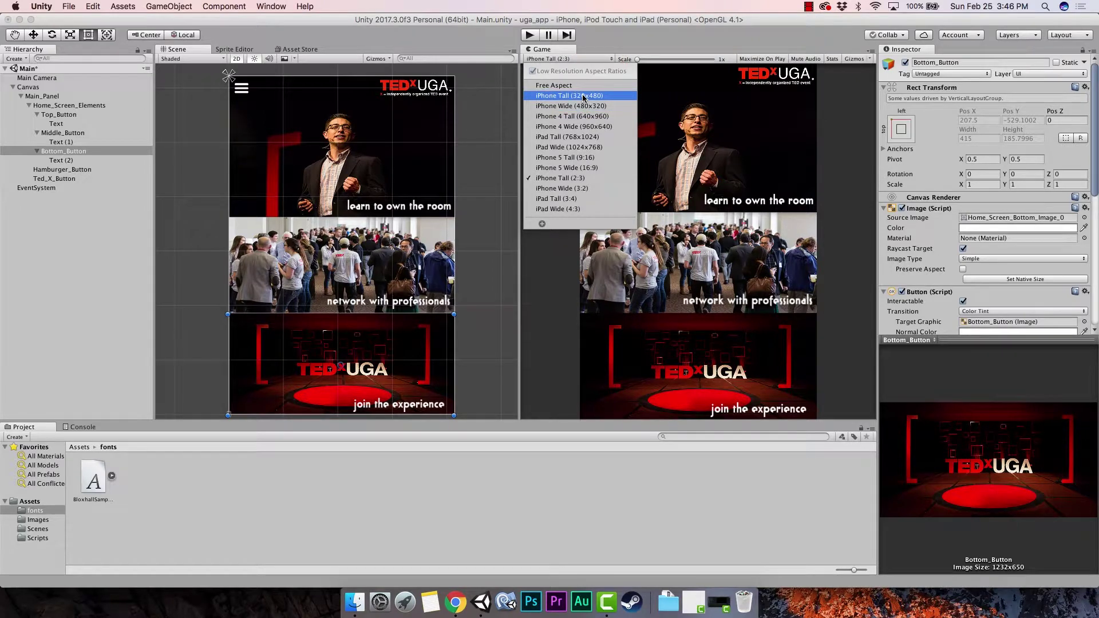
left_click(584, 97)
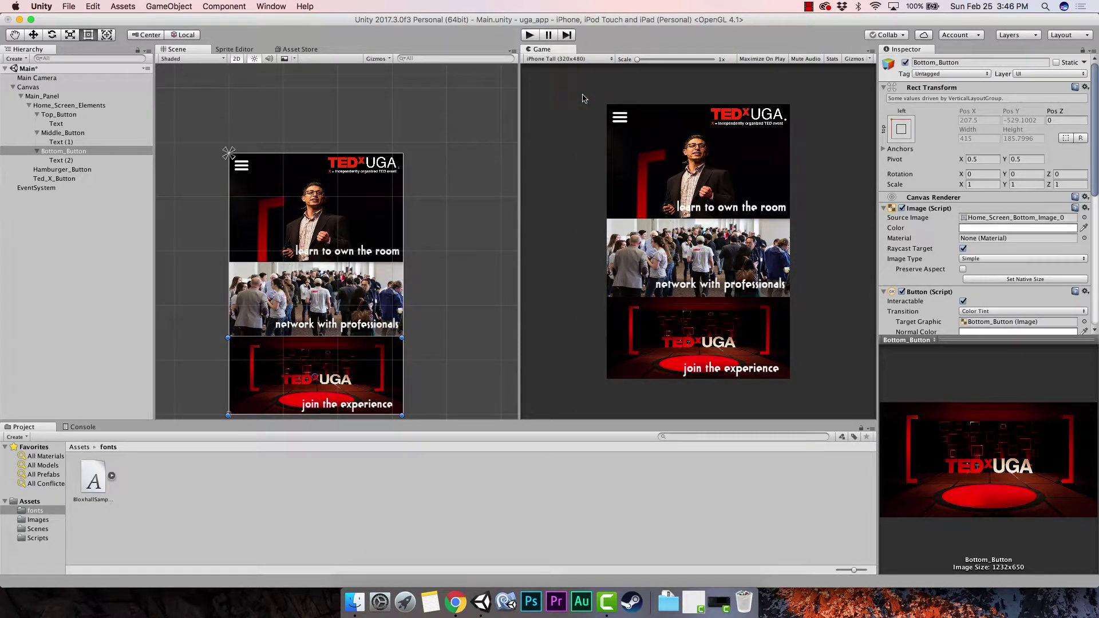
left_click(590, 59)
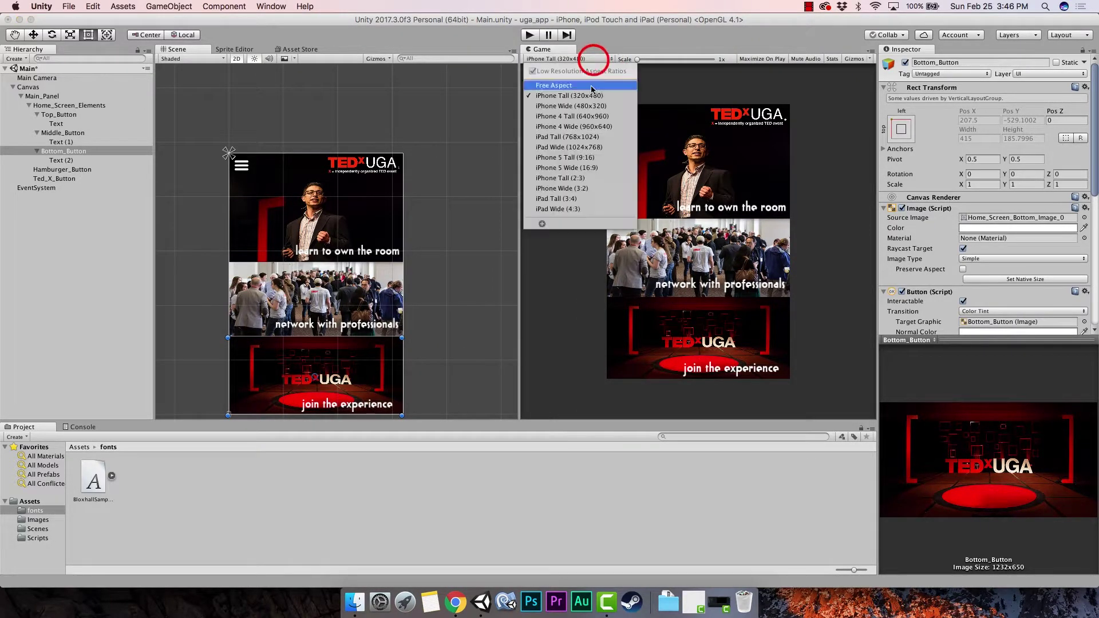
left_click(586, 117)
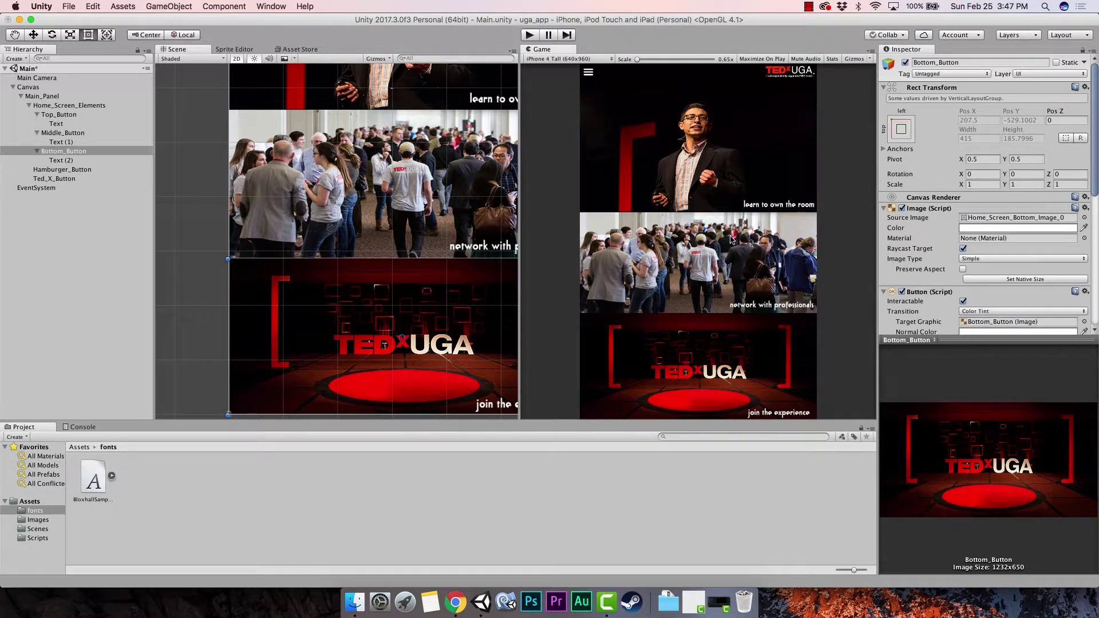
left_click(609, 58)
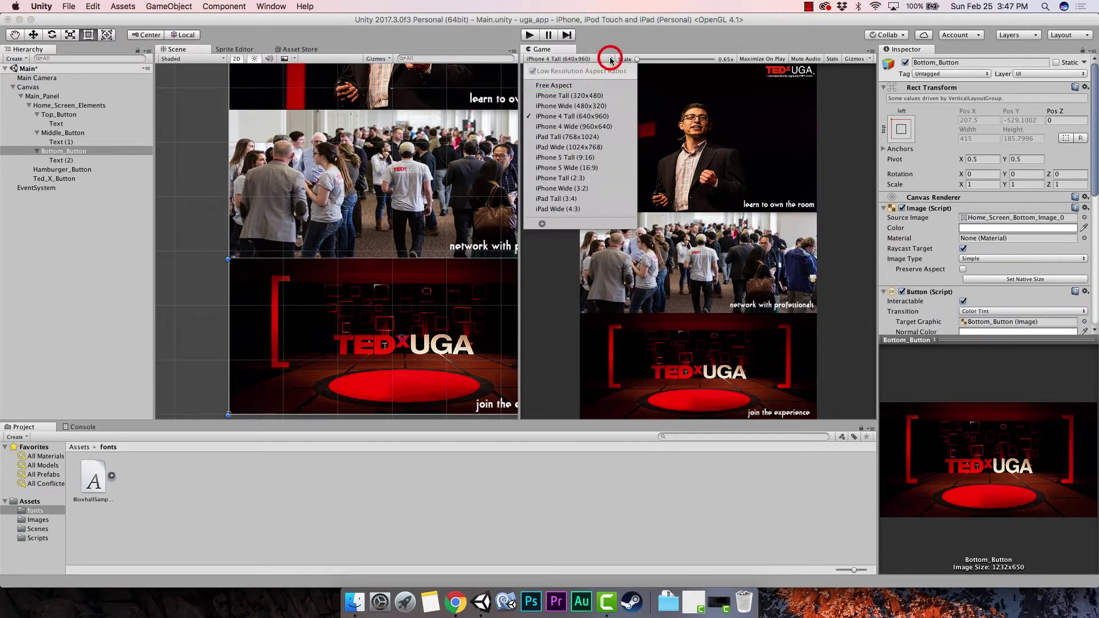
left_click(567, 137)
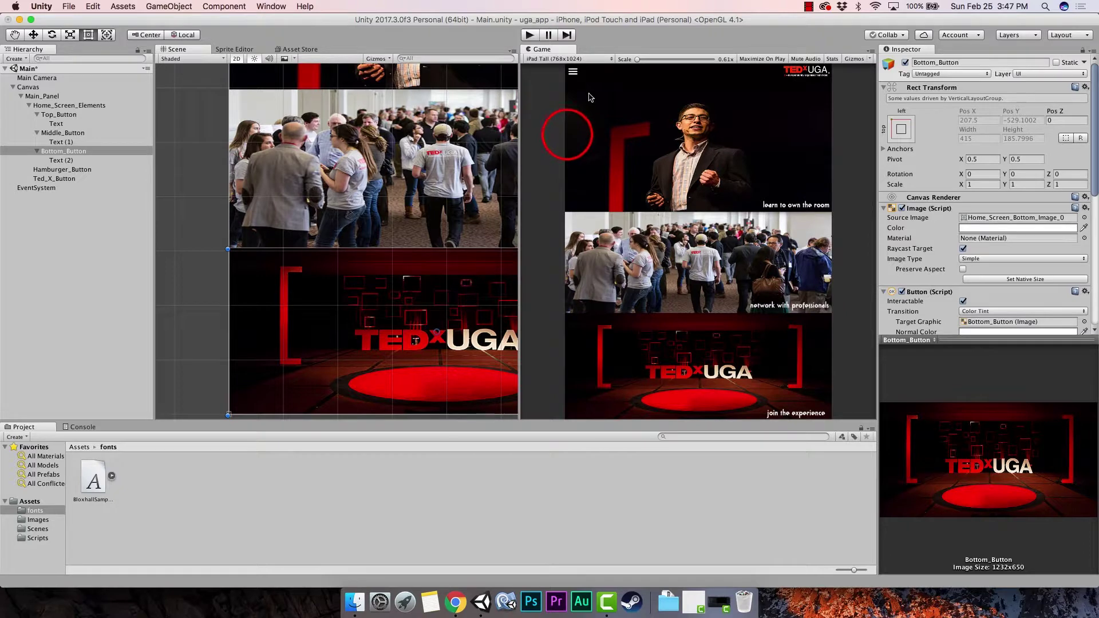
left_click(577, 60)
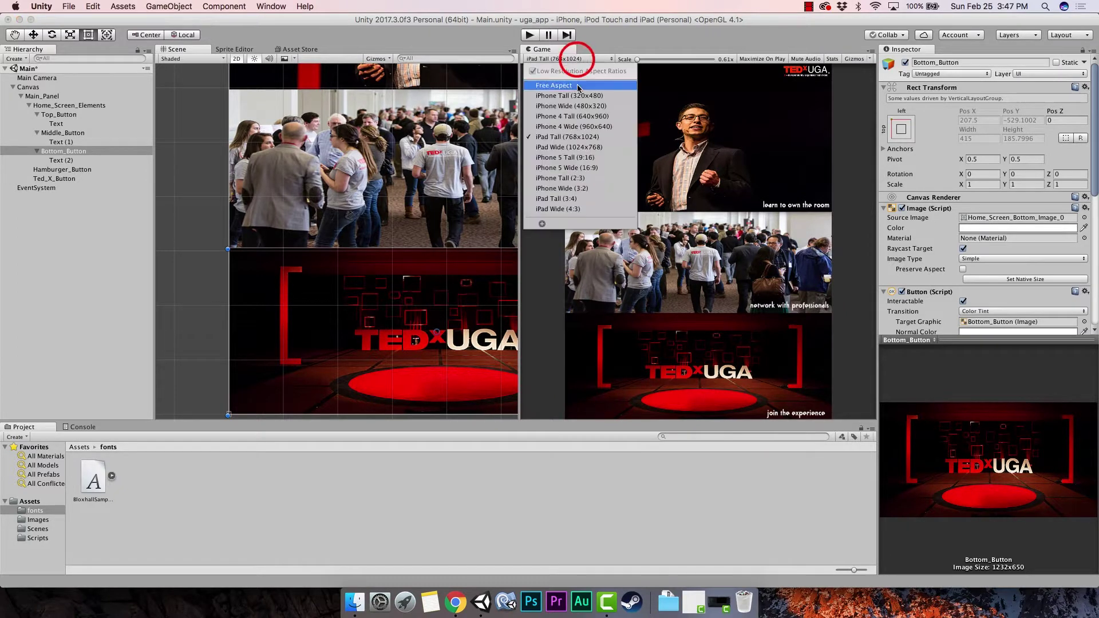
left_click(568, 156)
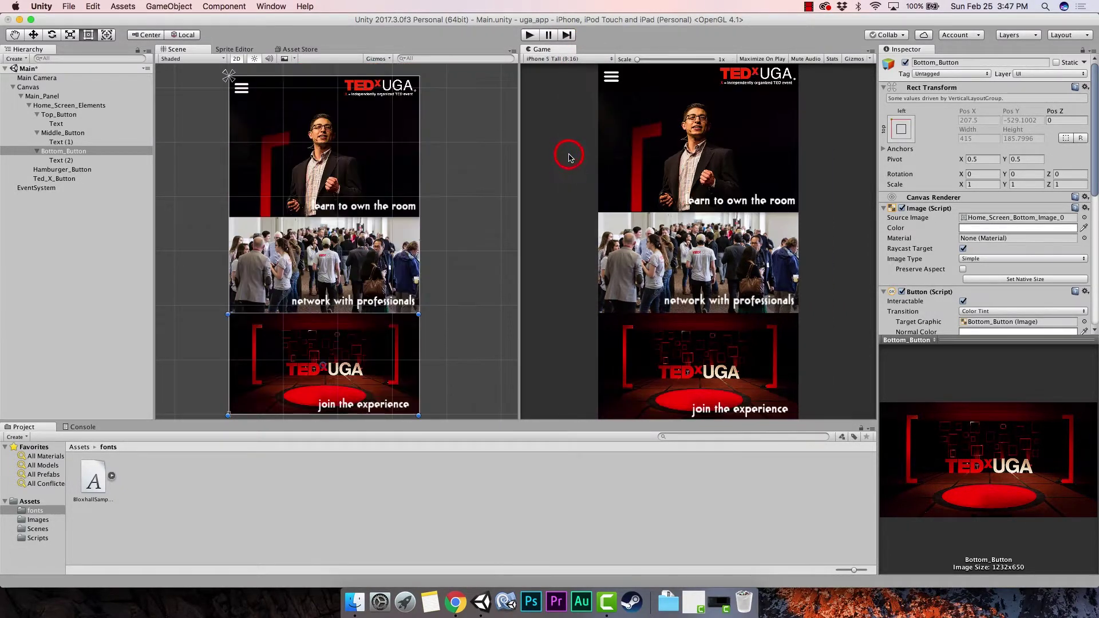
left_click(589, 59)
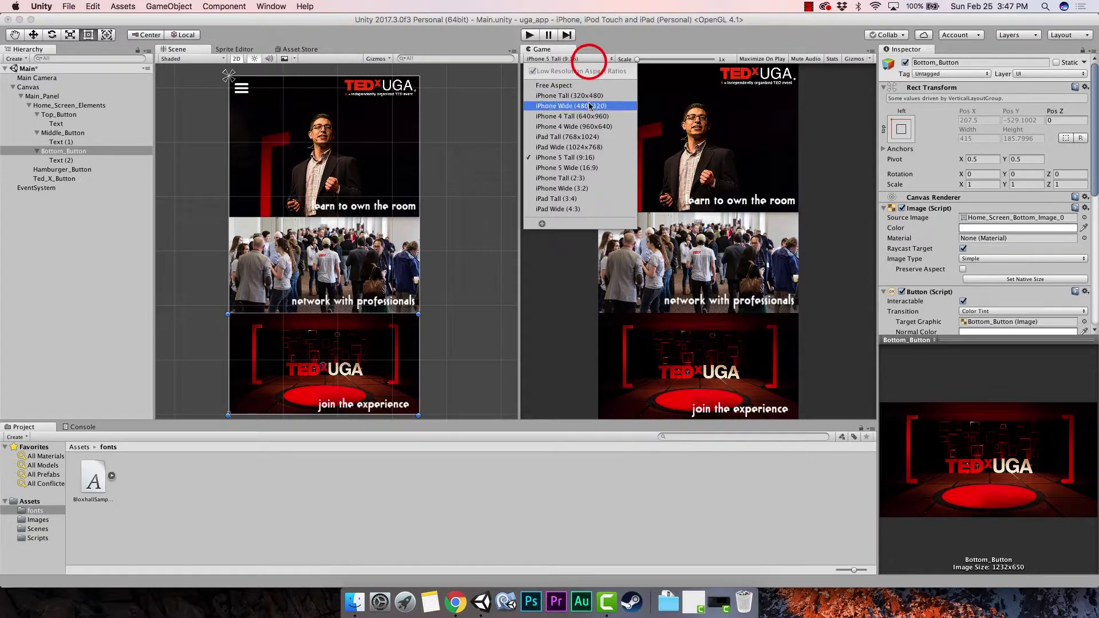
left_click(574, 181)
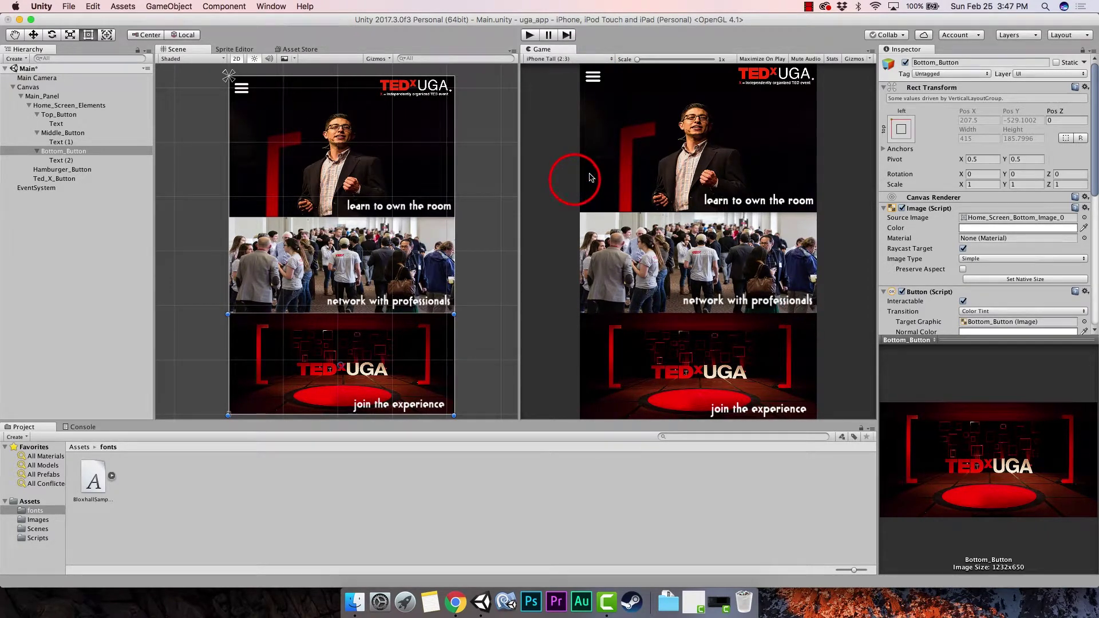